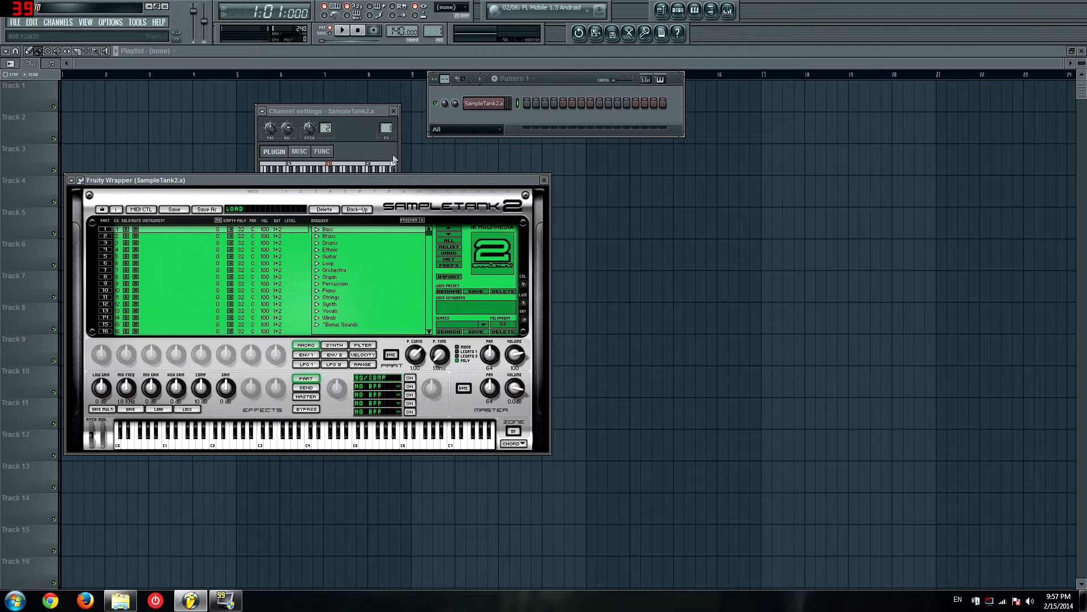
Step: Load the Bridge Fingered bass into part 1 of SampleTank and play a few test notes
left_click_drag(355, 183, 691, 175)
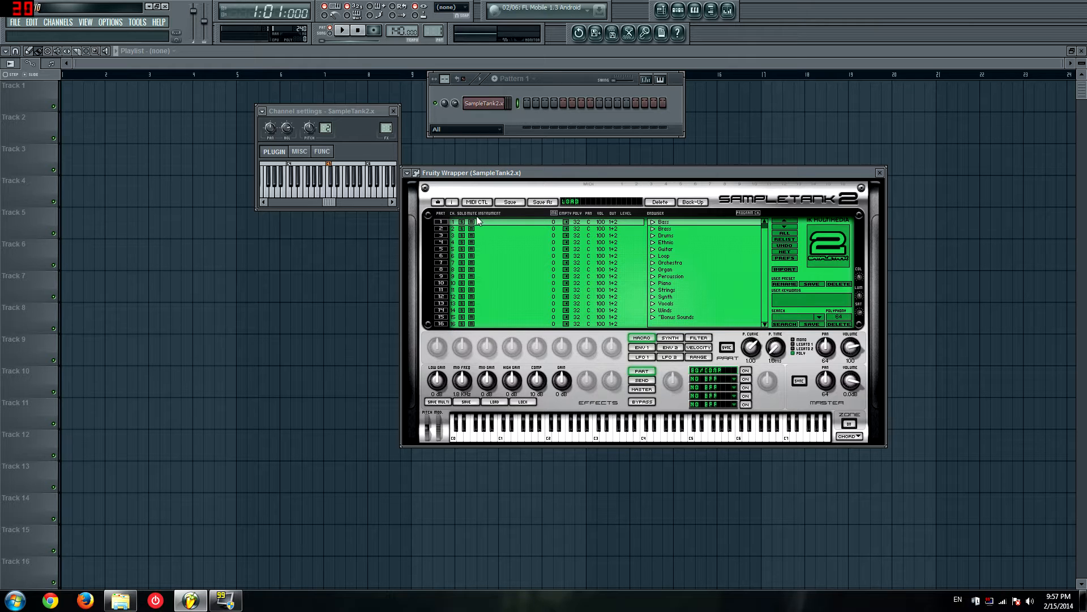
left_click(653, 223)
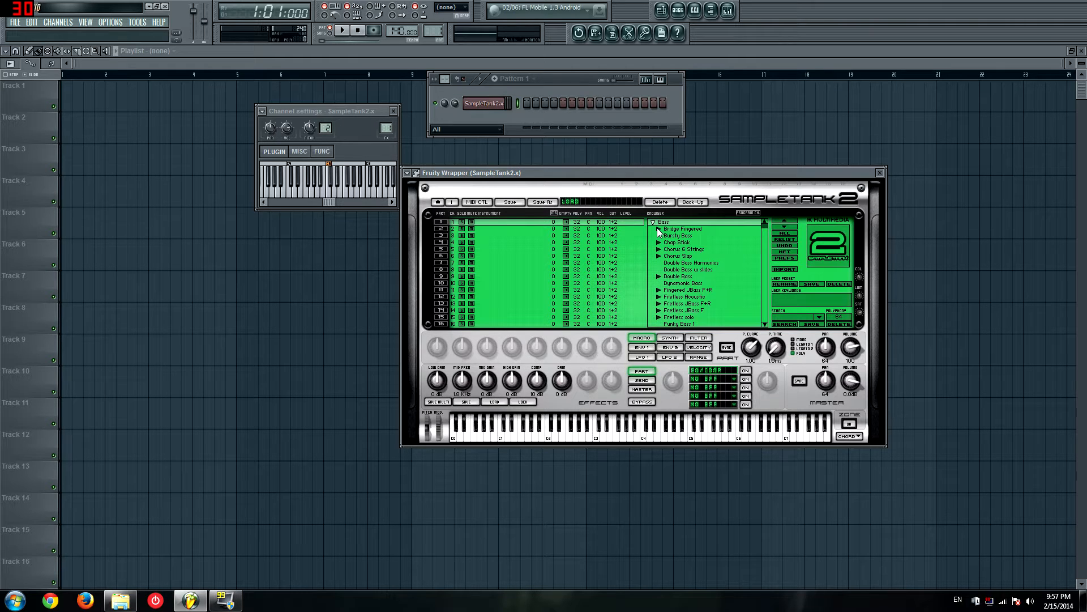
left_click(659, 229)
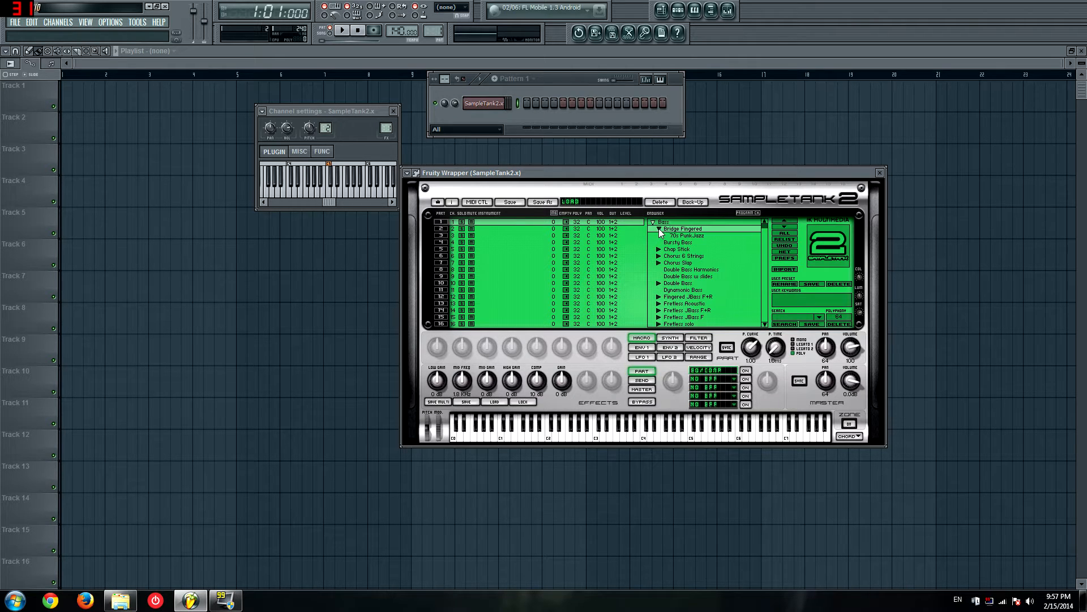
left_click(658, 249)
left_click(658, 250)
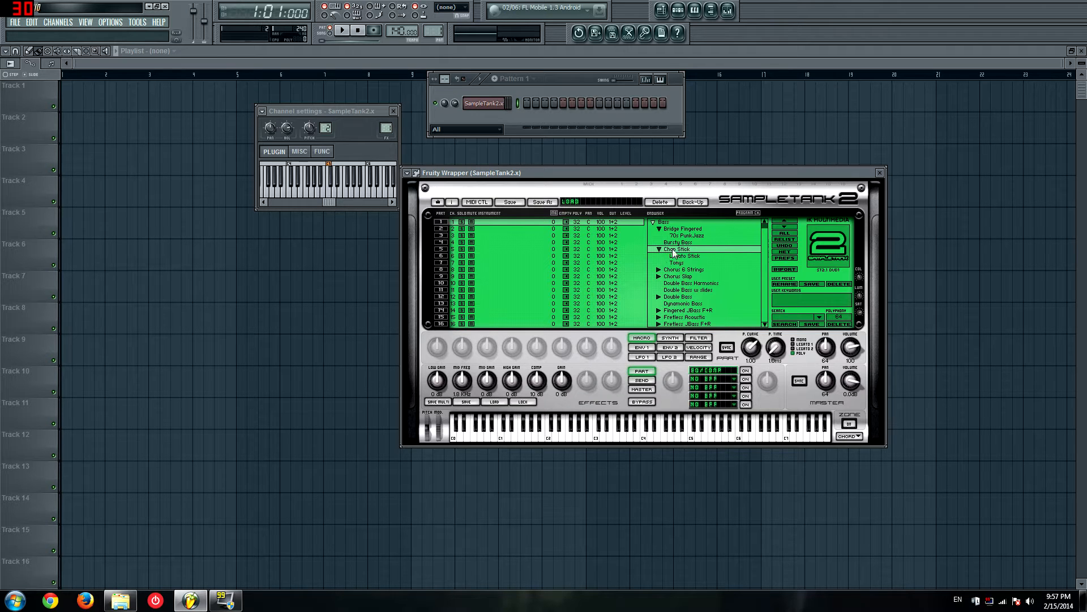
double_click(679, 230)
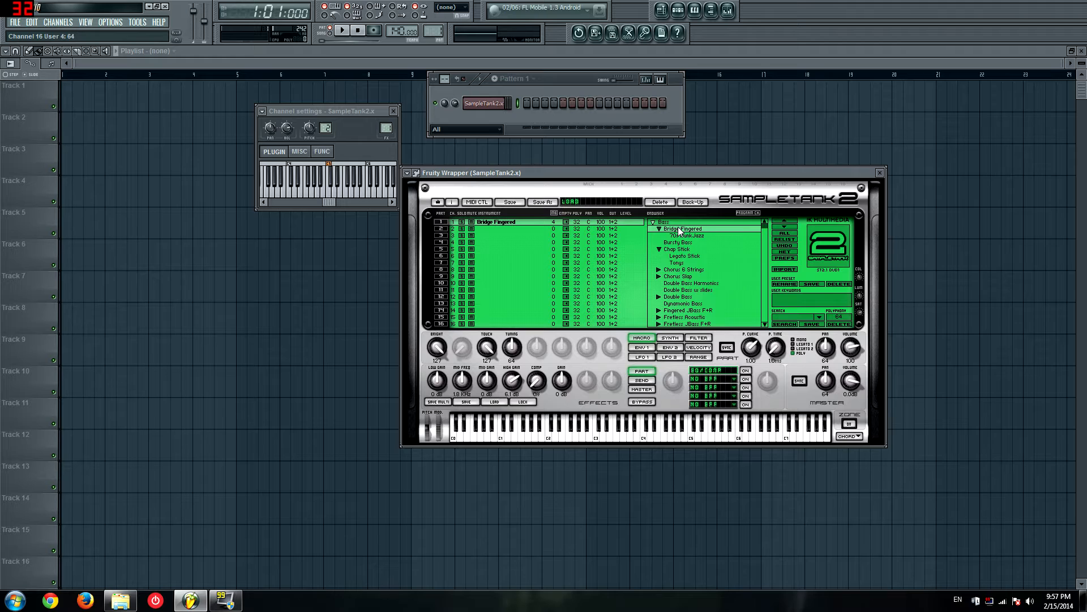
key("y")
key("c")
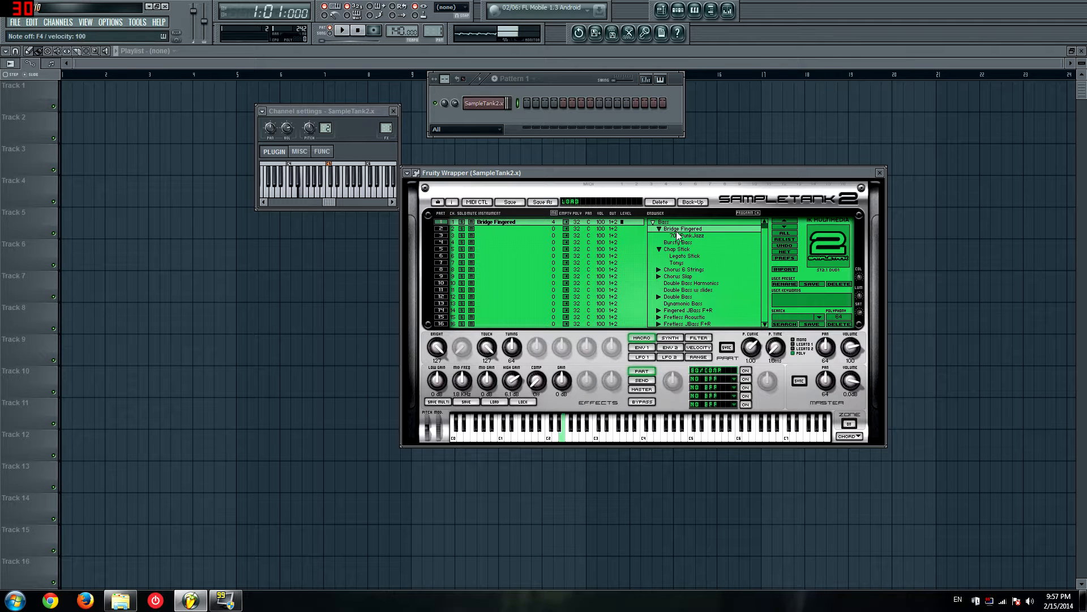
key("n")
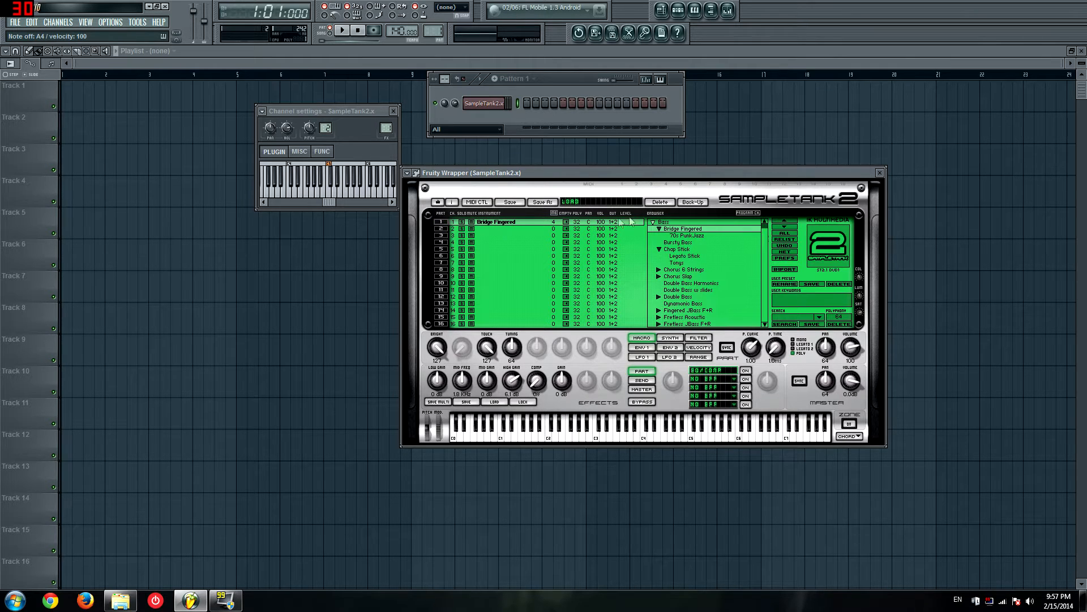
Step: Load the Acoustic Grand 1 piano into part 2 and play a few test notes
left_click(496, 230)
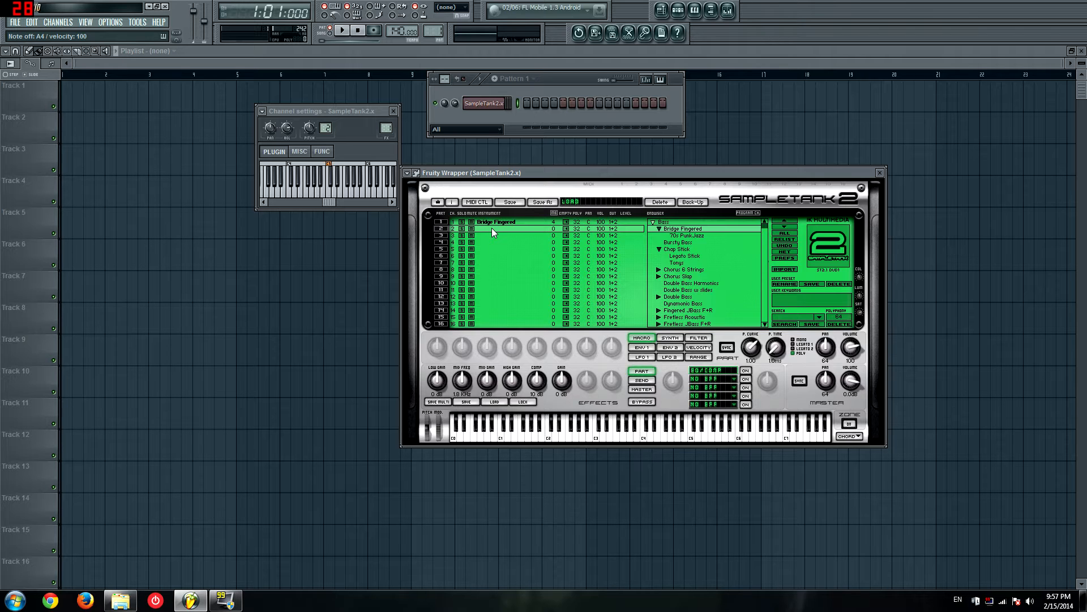
left_click(653, 222)
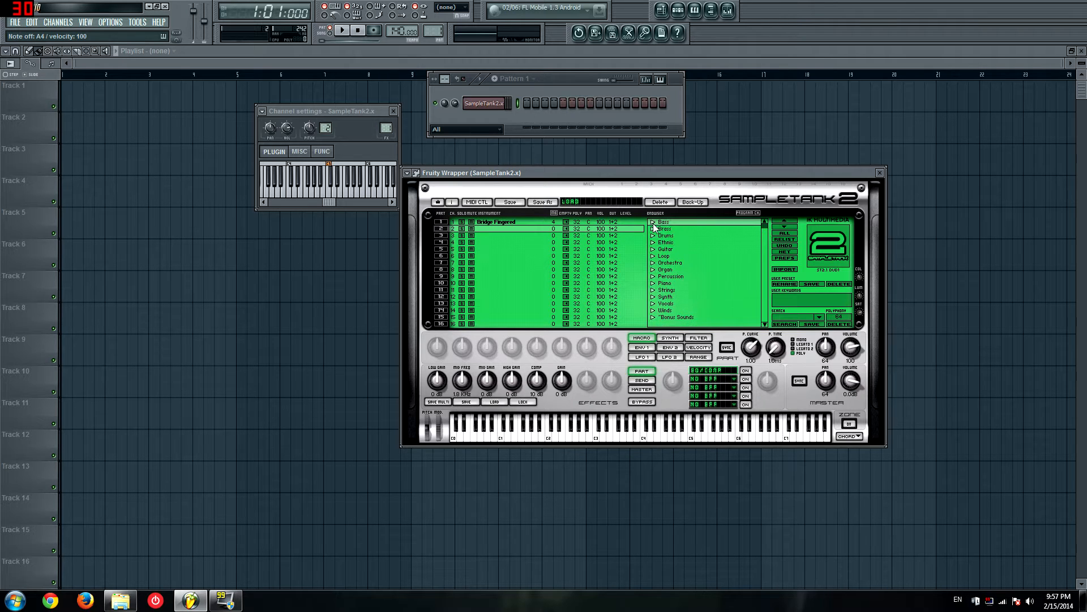
left_click(653, 283)
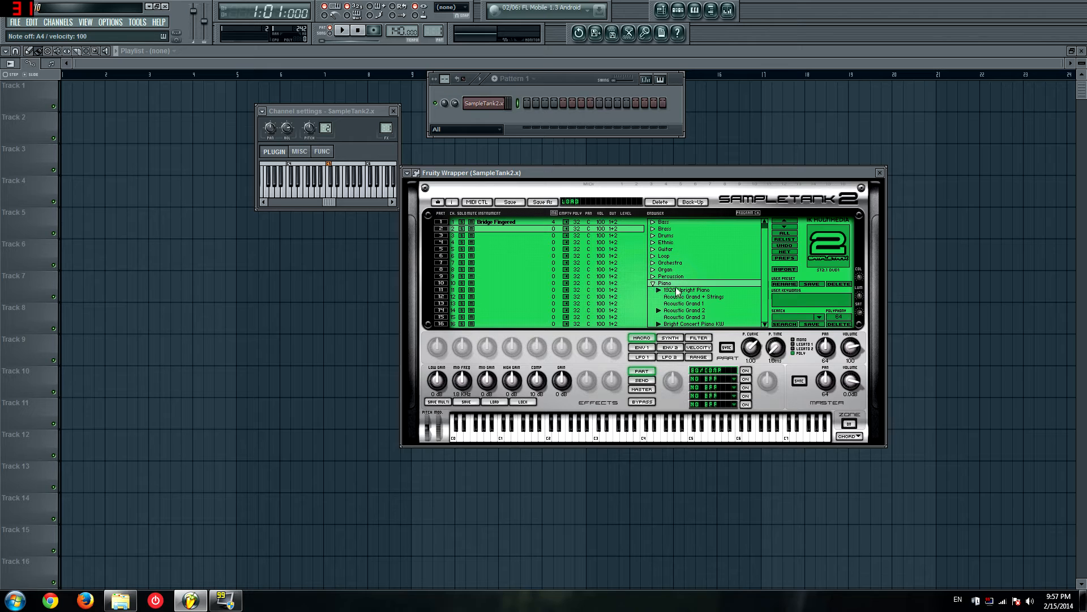
scroll(672, 278, "down", 1)
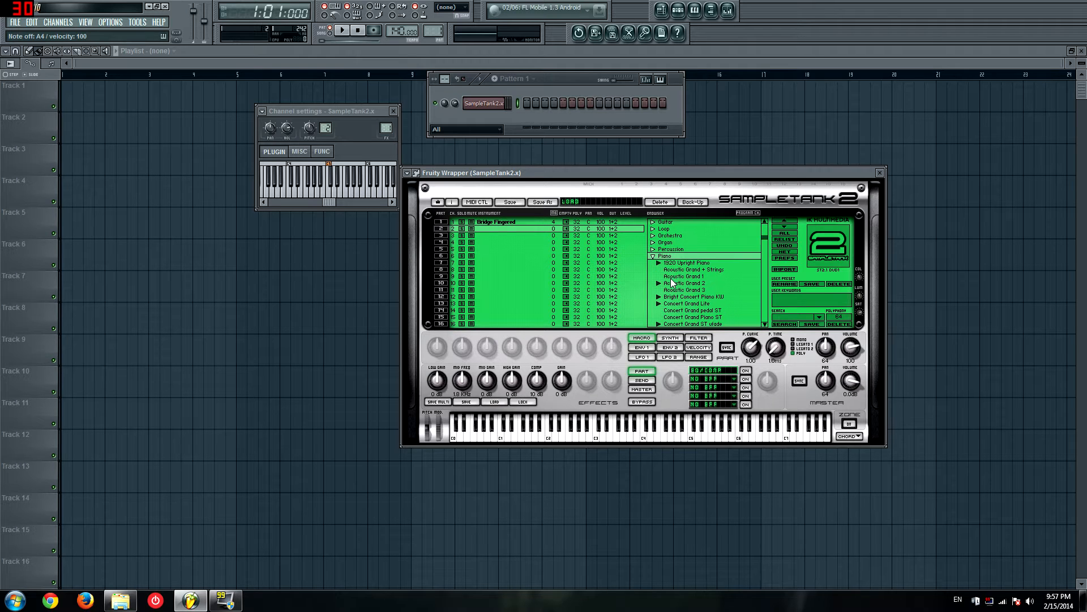
double_click(671, 276)
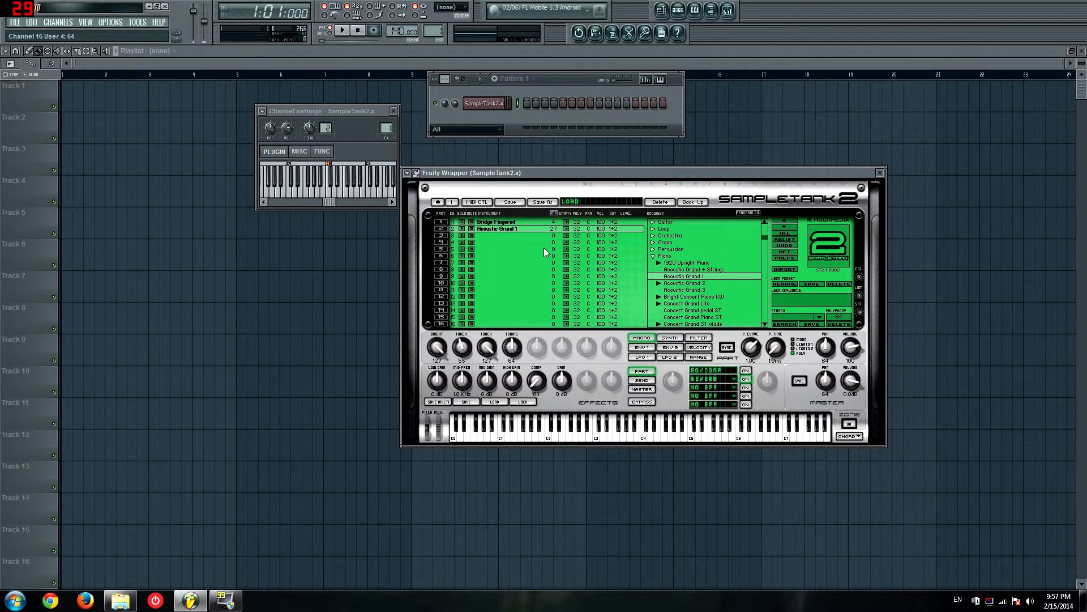
key("n")
key("n")
key("b")
key("c")
Step: Change the MIDI channel of the Acoustic Grand 1 part and play notes to hear it with the bass
left_click_drag(453, 230, 455, 236)
key("b")
key("n")
left_click(462, 222)
Step: Load the Carlos electric guitar into part 3 and play a couple of test notes
left_click(492, 235)
left_click(678, 304)
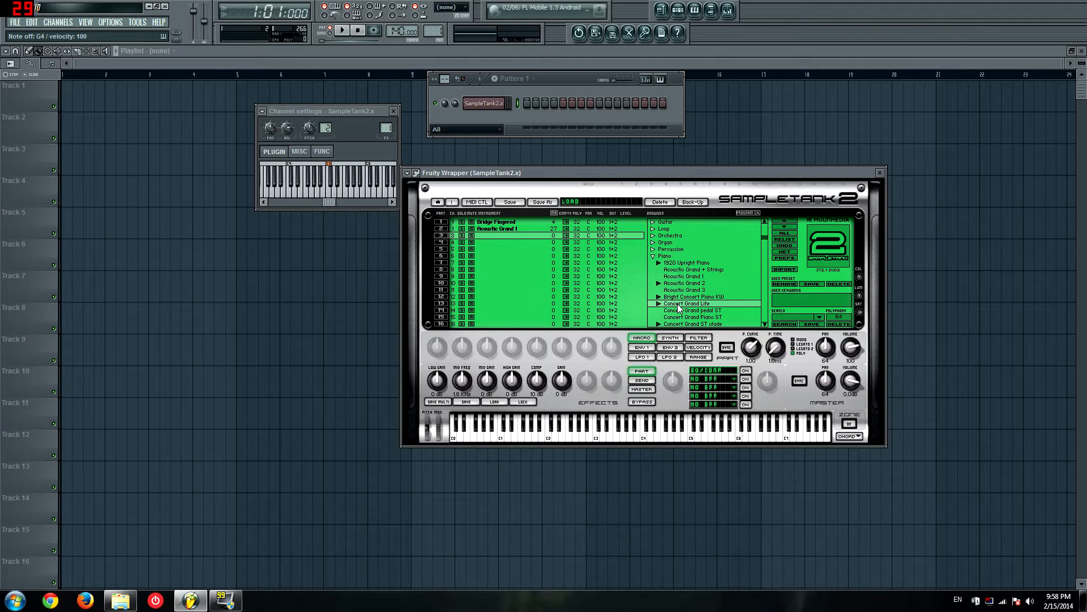
left_click(665, 222)
left_click(669, 235)
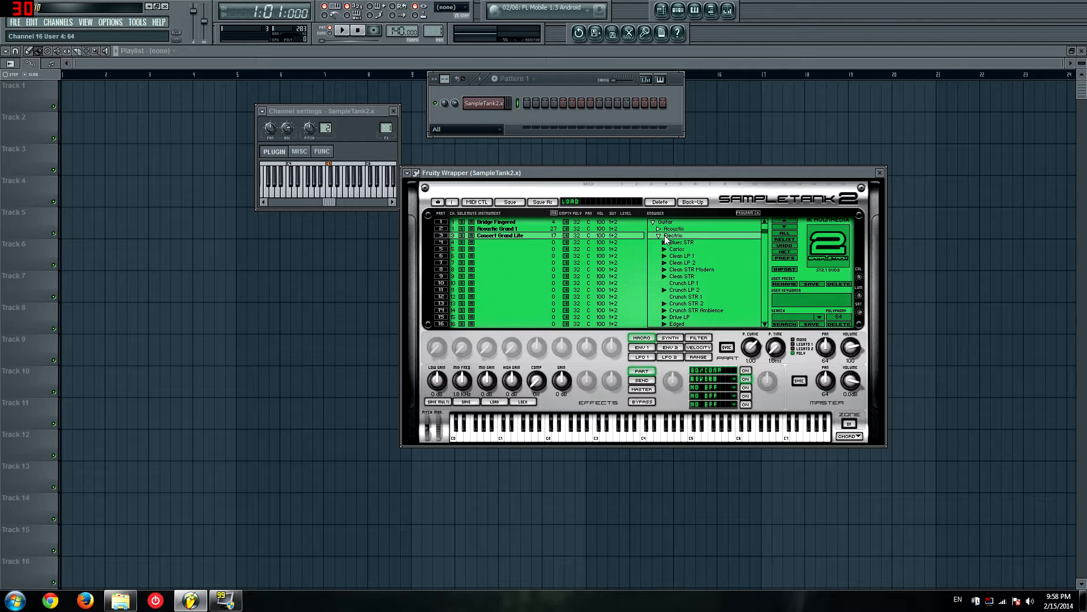
left_click(678, 249)
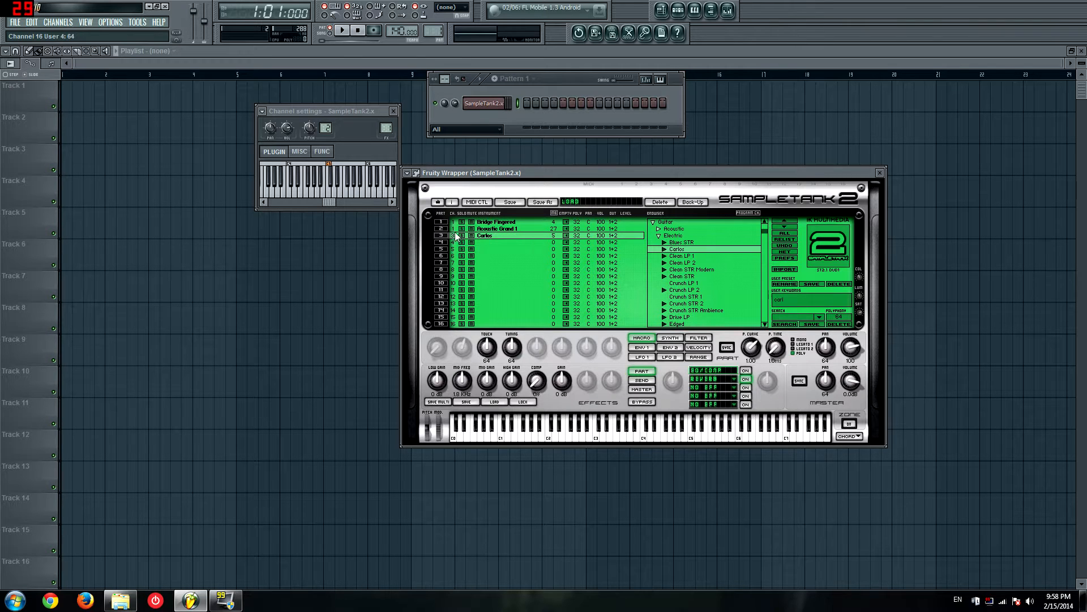
key("b")
key("b")
left_click(493, 229)
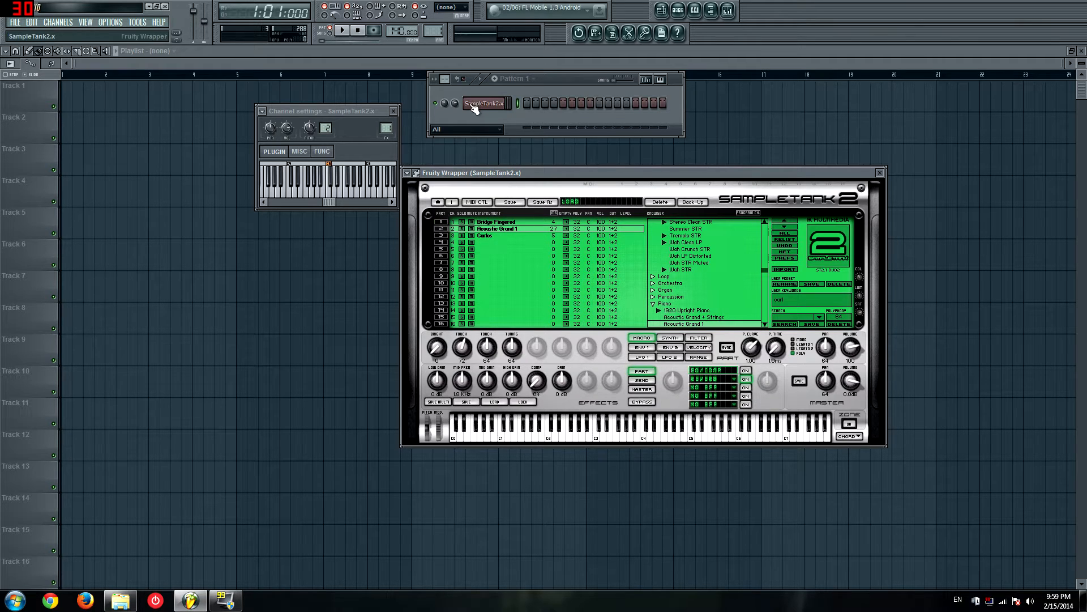
Step: Insert a MIDI Out channel above SampleTank2 in Pattern 1
left_click_drag(479, 174, 512, 164)
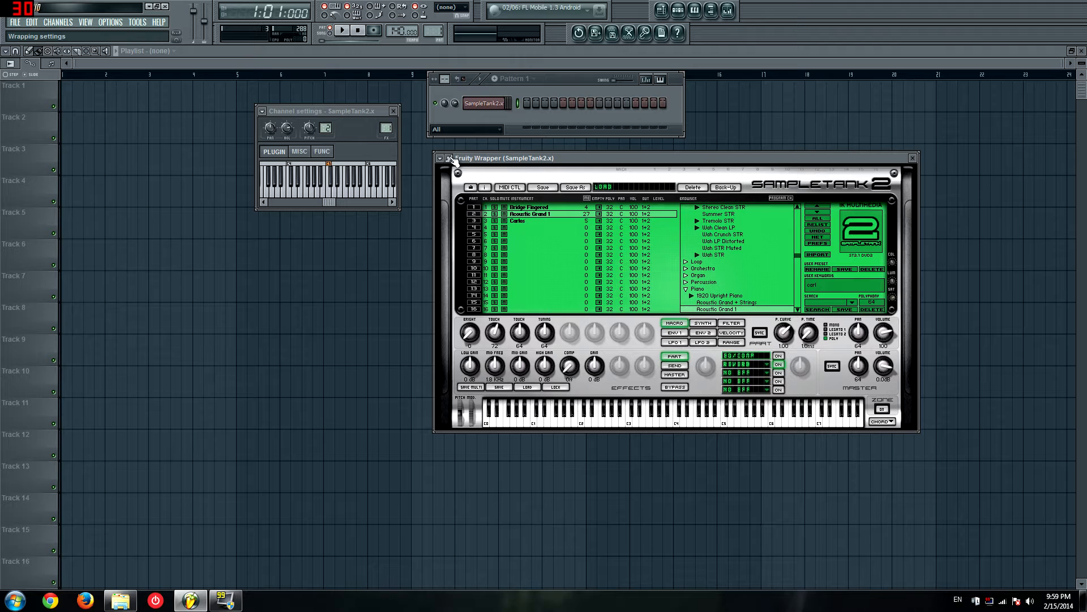
right_click(486, 104)
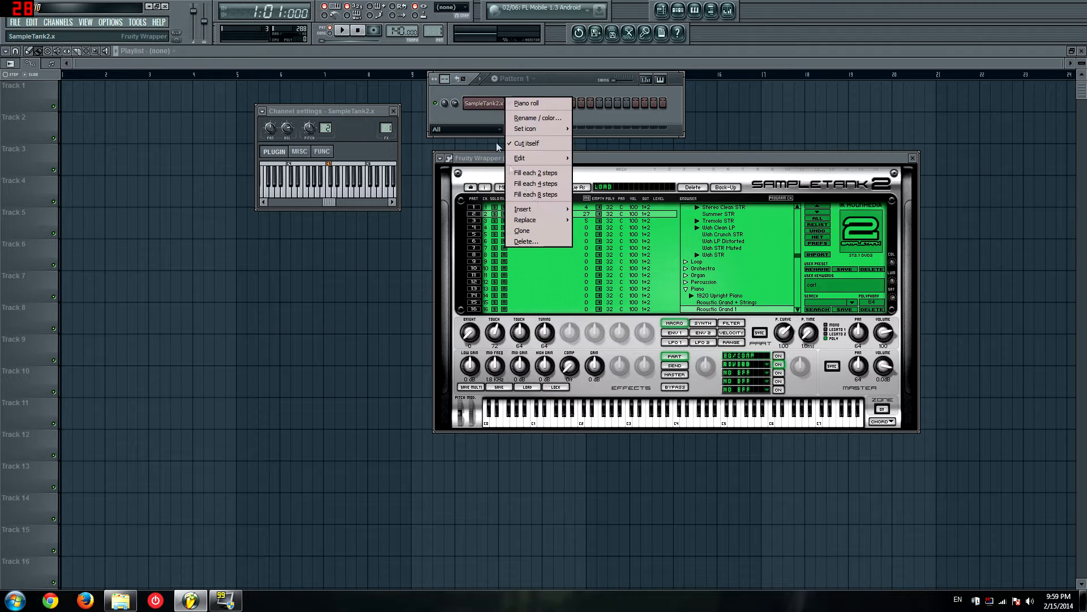
mouse_move(539, 208)
left_click(593, 447)
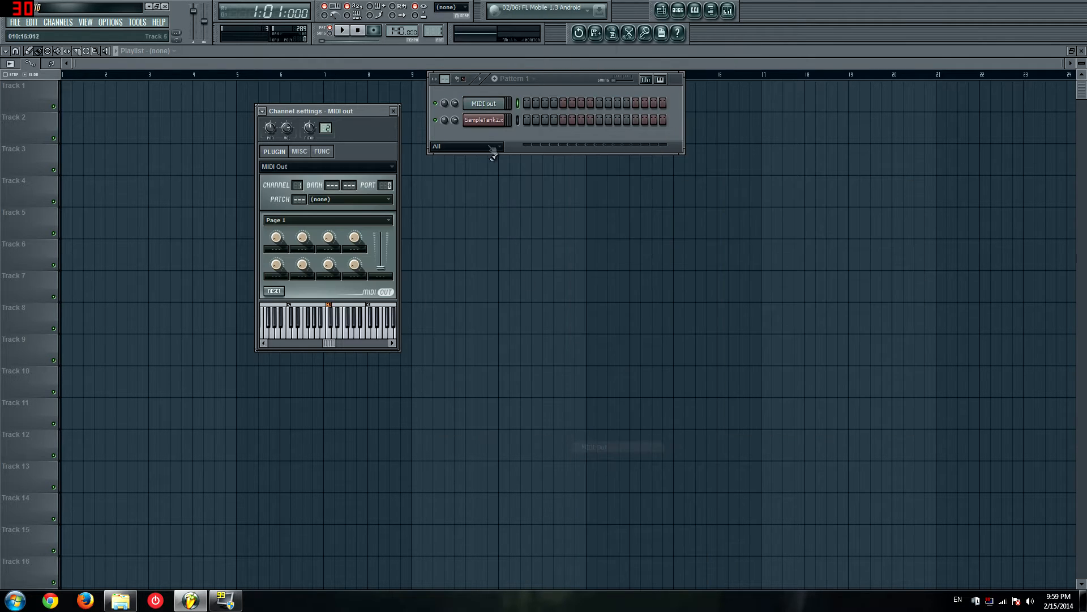
Step: Clone the MIDI Out channel twice to have three of them
right_click(480, 104)
key("c")
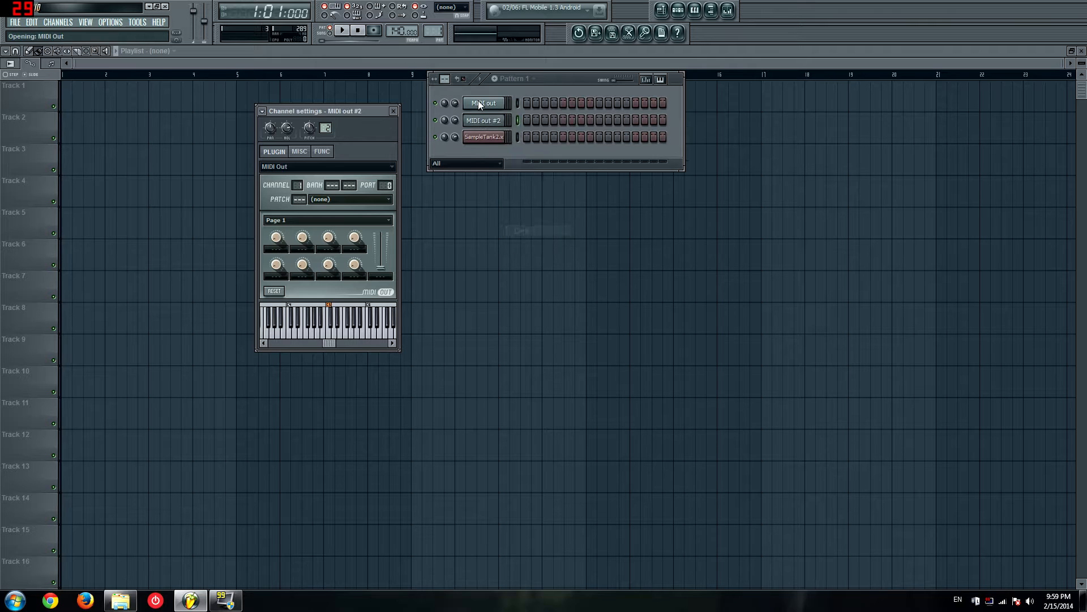
right_click(480, 104)
key("c")
Step: Set the MIDI input port of the SampleTank plugin to 1 in its wrapper settings
left_click(485, 154)
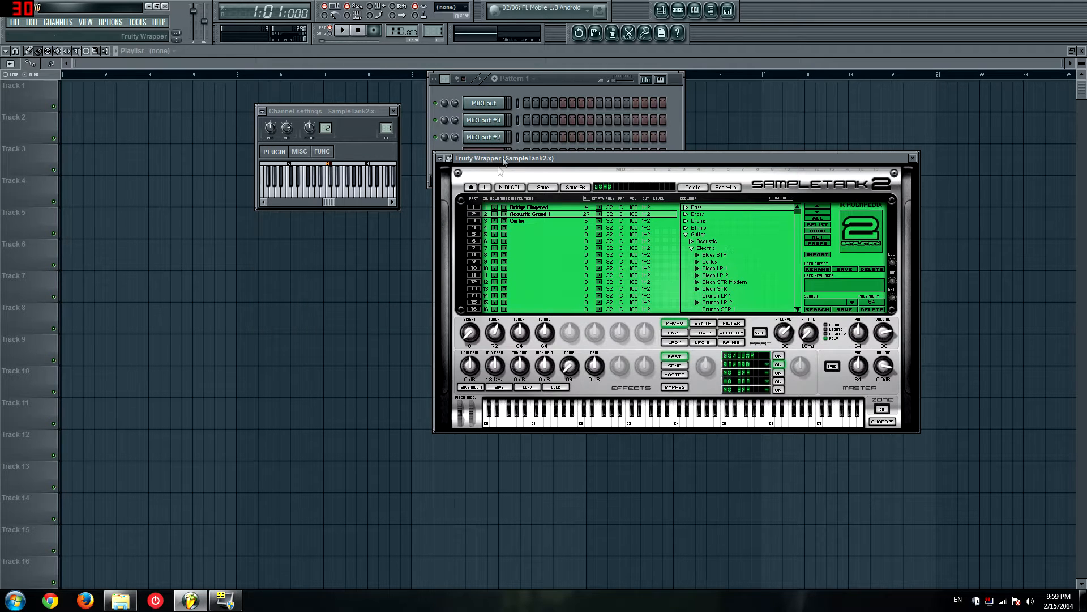
left_click_drag(510, 160, 566, 171)
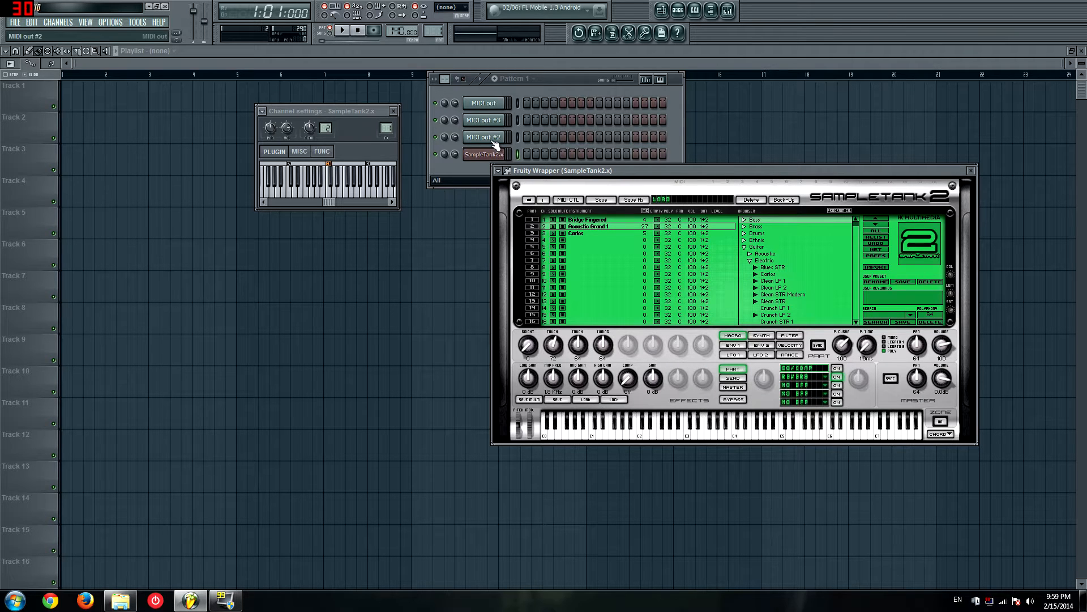
left_click(508, 171)
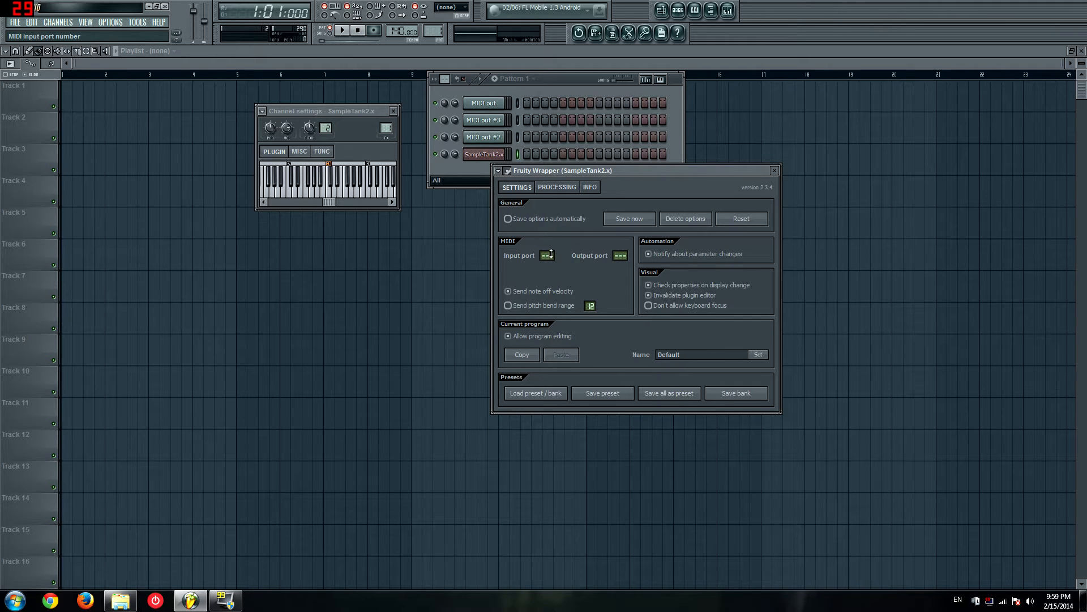
left_click(508, 171)
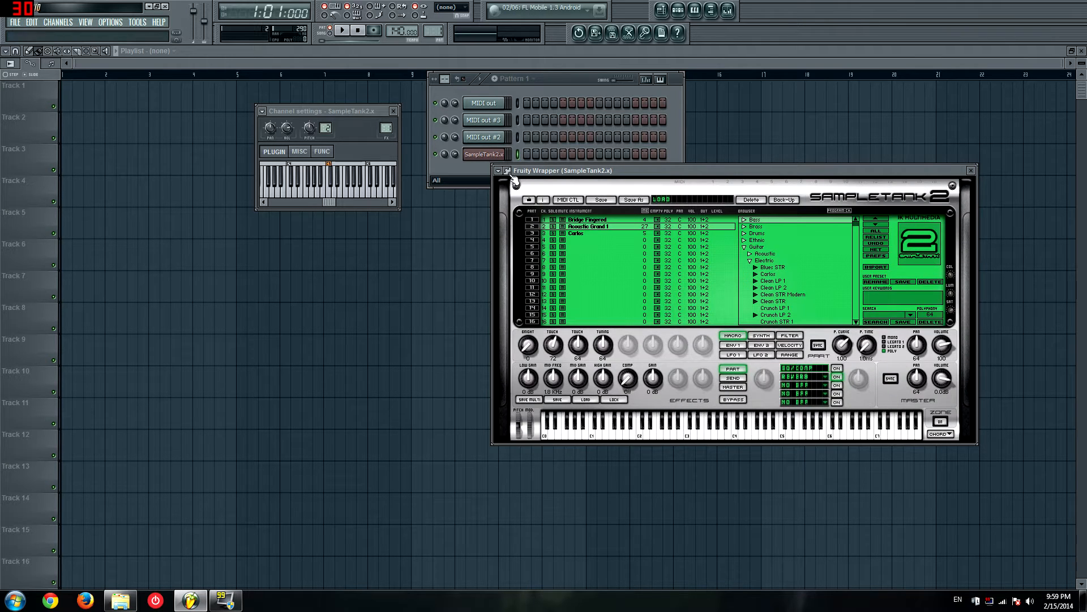
Step: Set the output port to 1 on each of the three MIDI Out channels
left_click(484, 138)
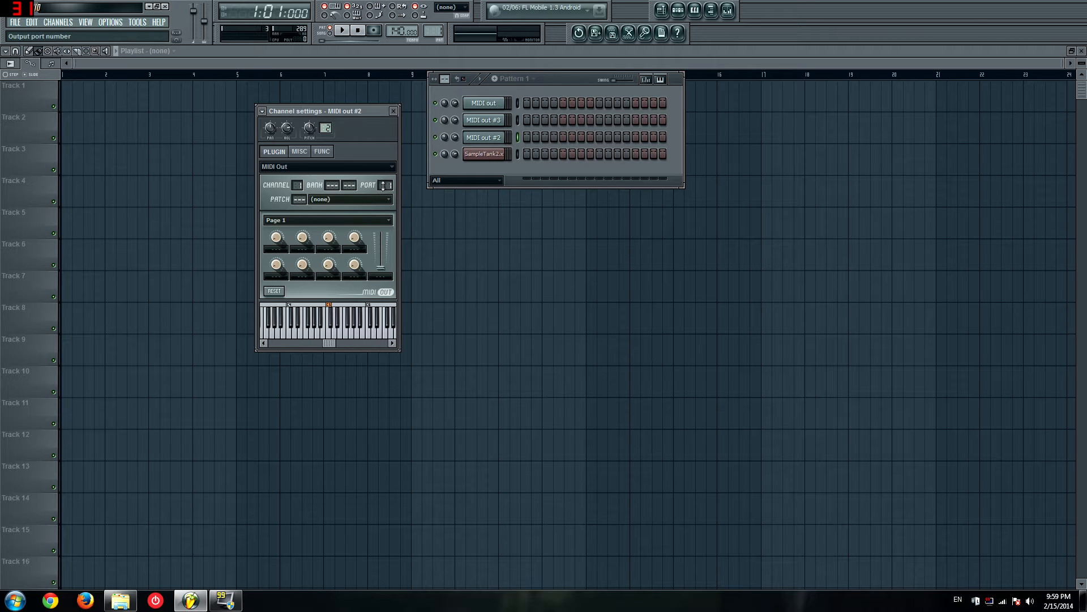
left_click(480, 120)
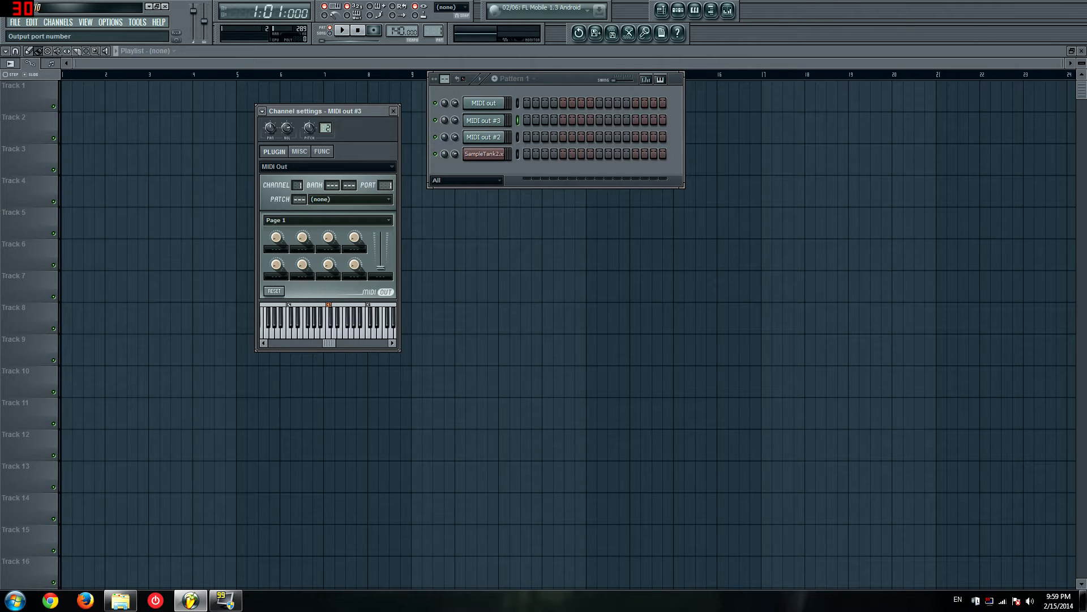
left_click(482, 103)
Step: Rename the first MIDI Out channel as bass guitar
key("F2")
type("horns")
key("BackSpace")
key("BackSpace")
key("BackSpace")
key("BackSpace")
key("BackSpace")
type("bass guitar")
key("Return")
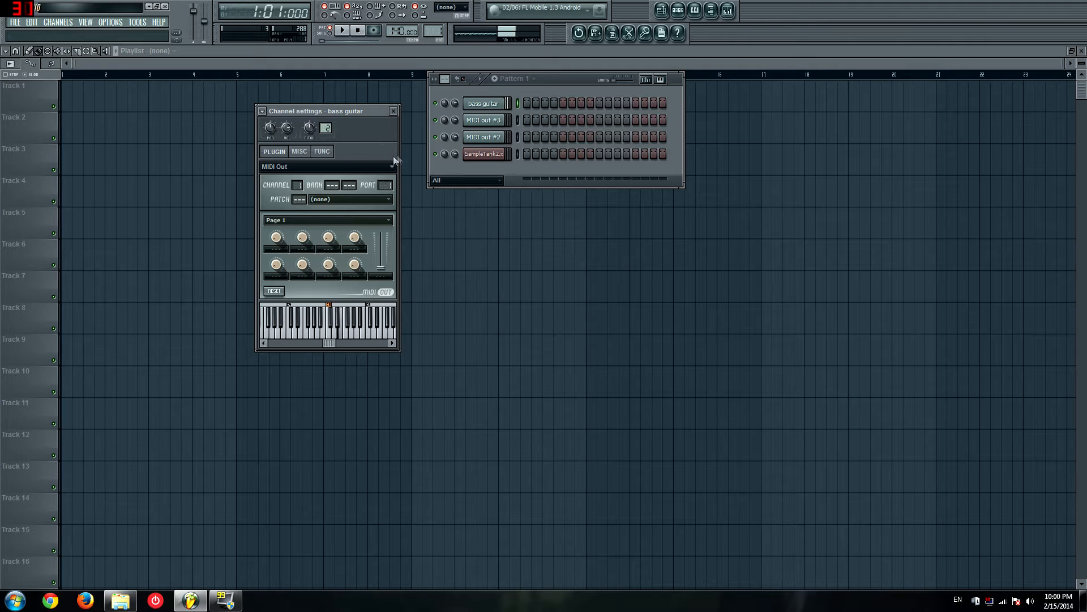
Step: Set MIDI out #3 to MIDI channel 2 and rename it as piano
left_click(489, 122)
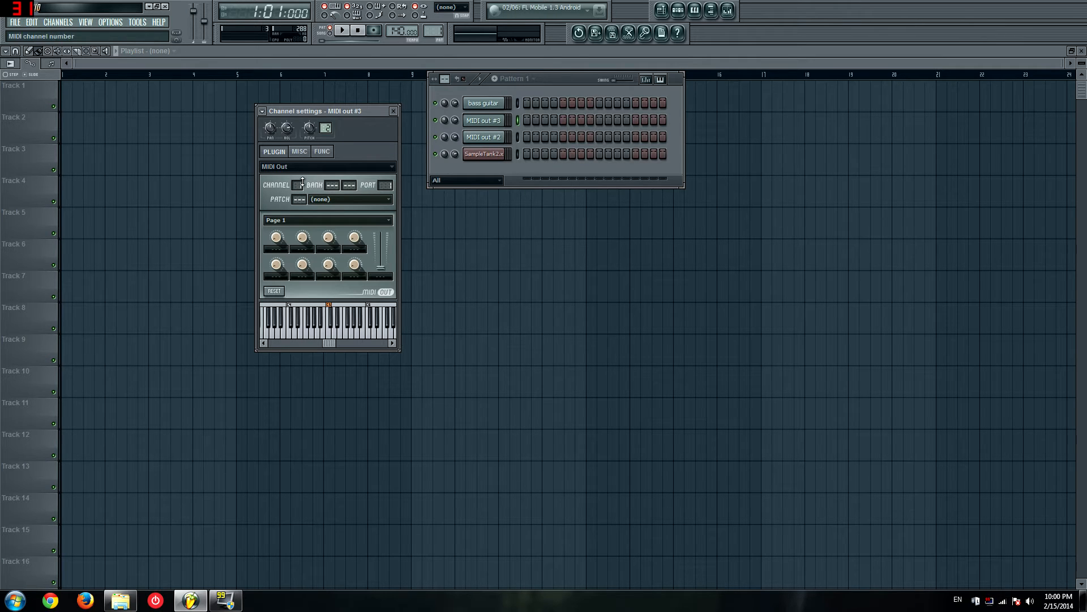
left_click_drag(299, 186, 299, 181)
key("F2")
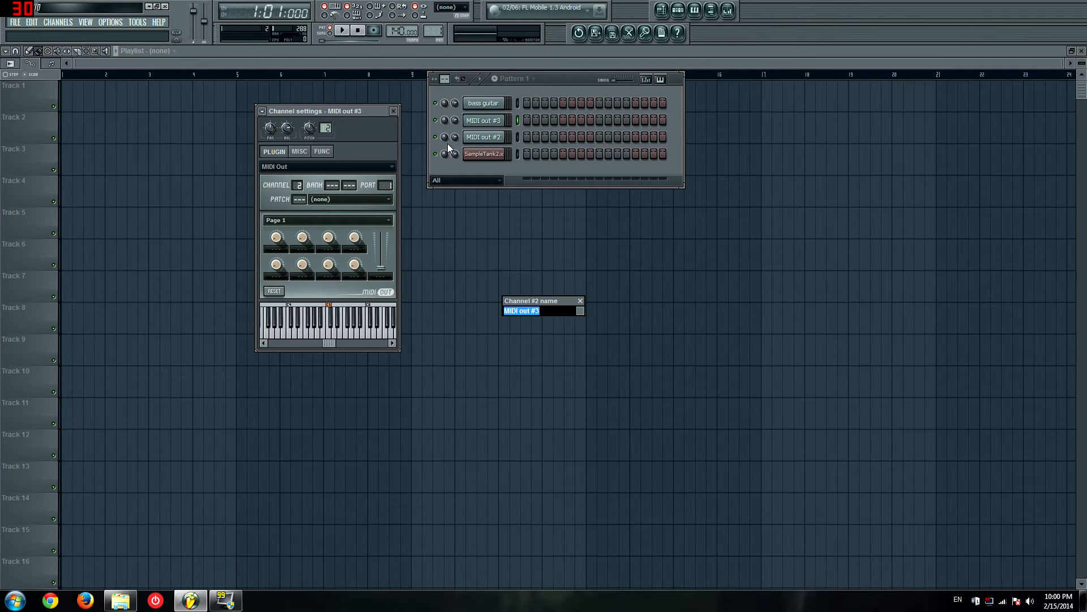
type("piano")
key("Return")
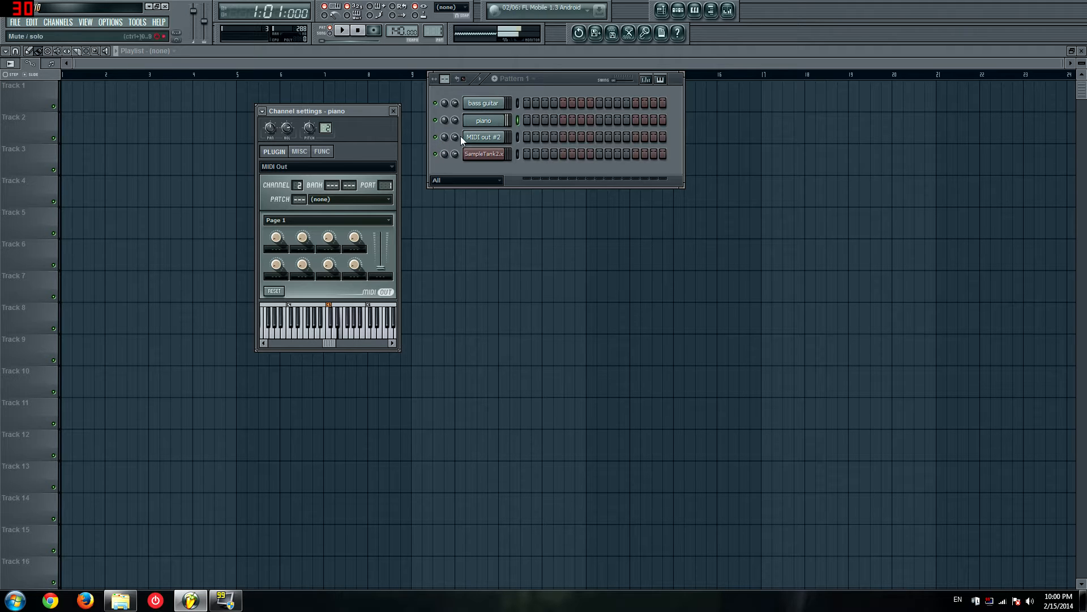
Step: Rename MIDI out #2 as elect and set it to MIDI channel 3
left_click(492, 138)
key("F2")
type("elect")
key("Return")
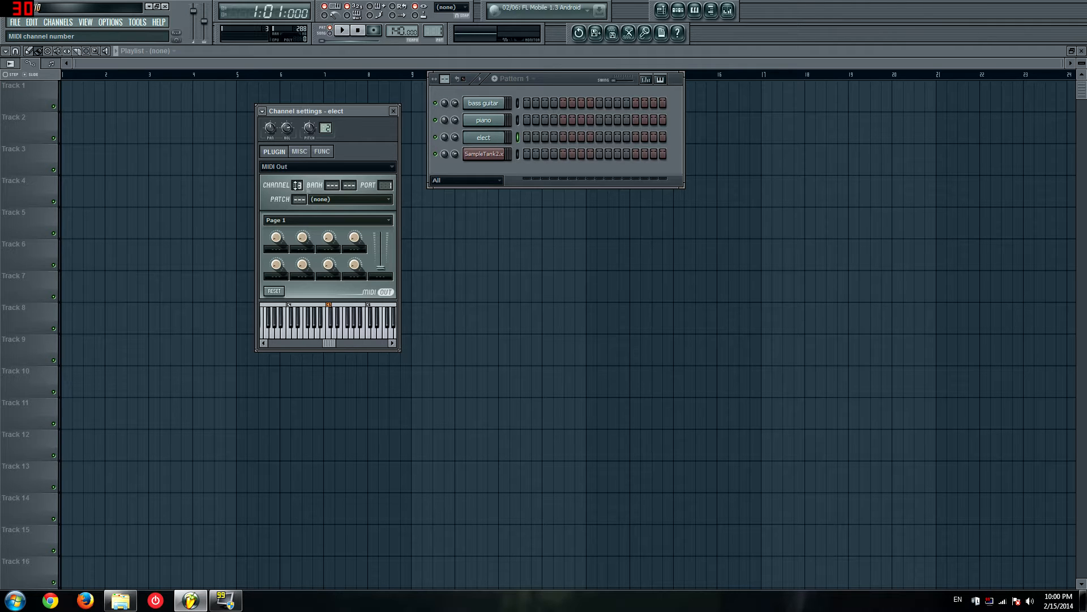
Step: Draw three short G4 notes on the first three beats in the bass guitar channel's piano roll
right_click(496, 107)
left_click(516, 105)
left_click(34, 365)
left_click(88, 365)
key("F5")
key("F6")
Step: Draw a B4 note in the piano channel's piano roll, stretch it to about three beats, and play the pattern
right_click(486, 122)
left_click(510, 121)
key("space")
key("F6")
key("space")
left_click(35, 314)
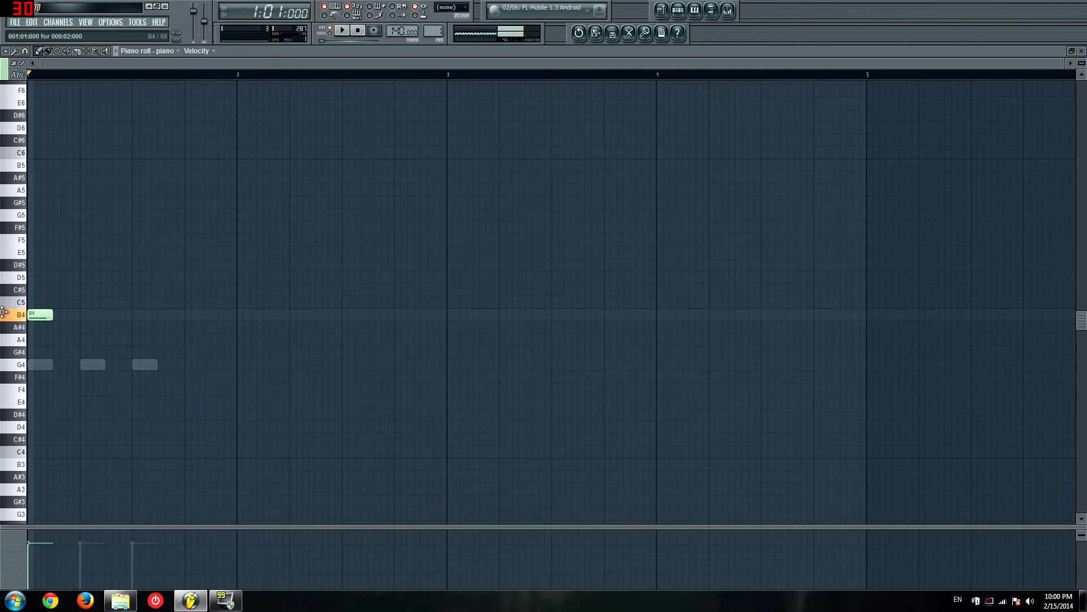
left_click_drag(51, 314, 178, 312)
key("F6")
key("space")
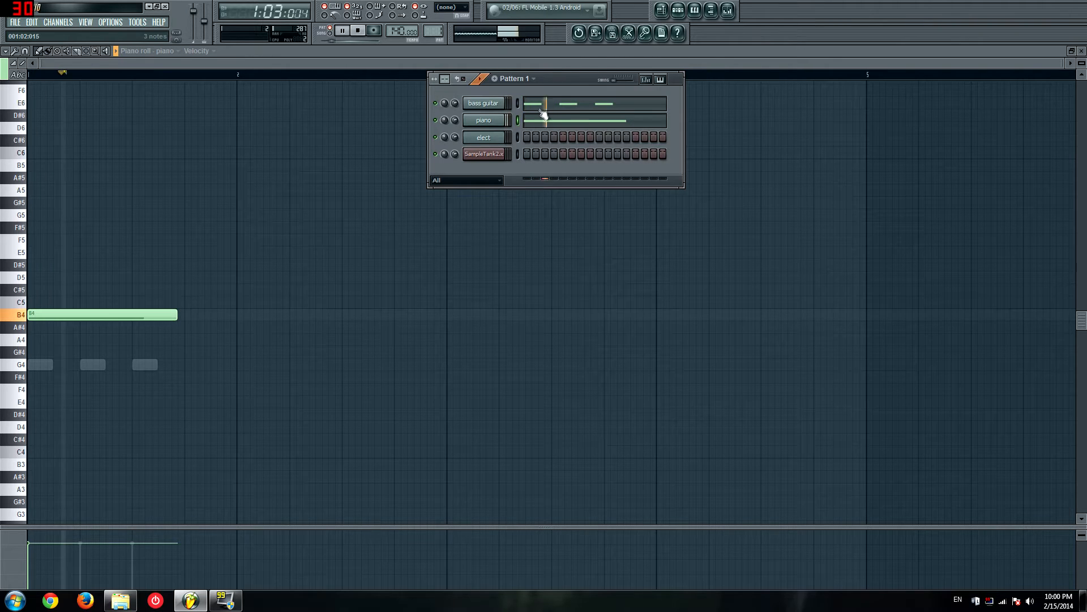
key("space")
key("F6")
Step: Add D5 and G4 notes of the same length to complete the piano chord and play the pattern
left_click(63, 277)
left_click_drag(62, 352, 62, 364)
key("space")
key("F6")
key("F6")
key("space")
key("F6")
Step: Open the elect channel's settings and the SampleTank2 plugin window to check their instrument and channel setup
left_click(482, 137)
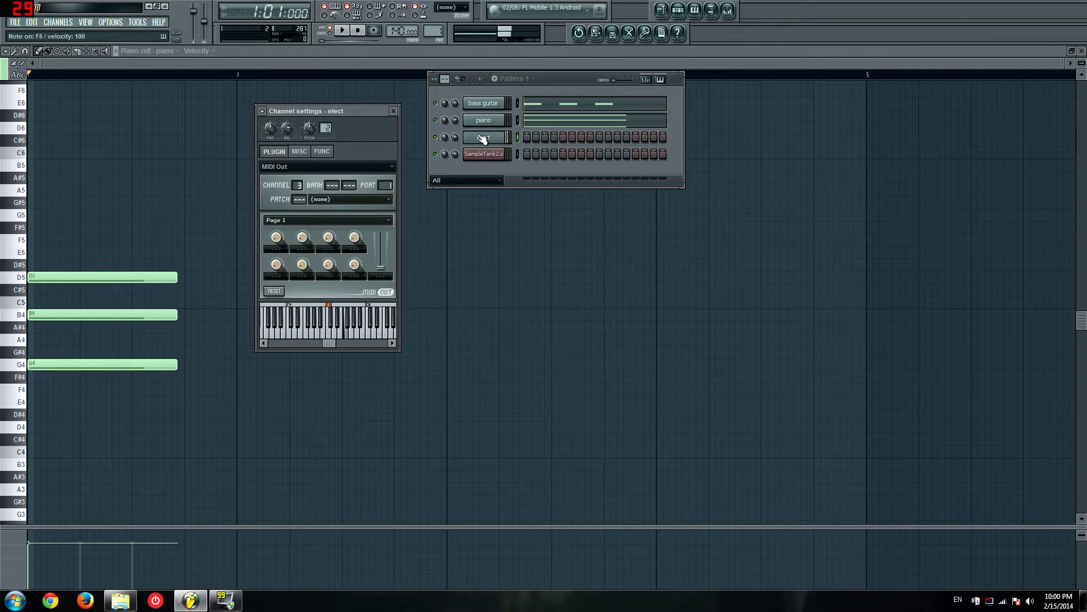
left_click(486, 153)
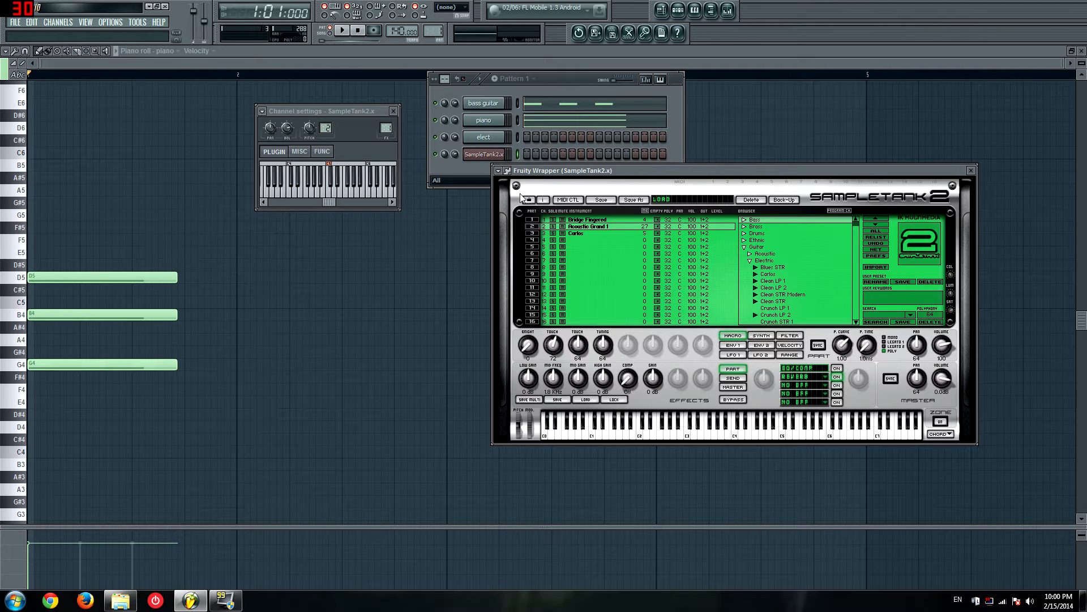
Step: Link the SampleTank2.x channel to mixer track 3
key("F9")
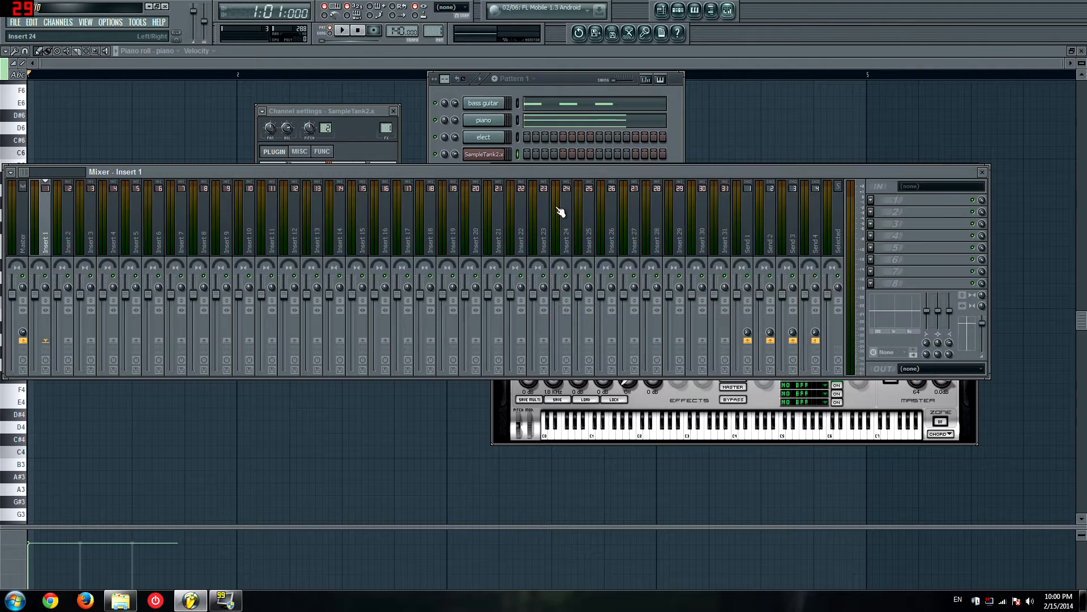
right_click(88, 227)
left_click(216, 222)
key("F9")
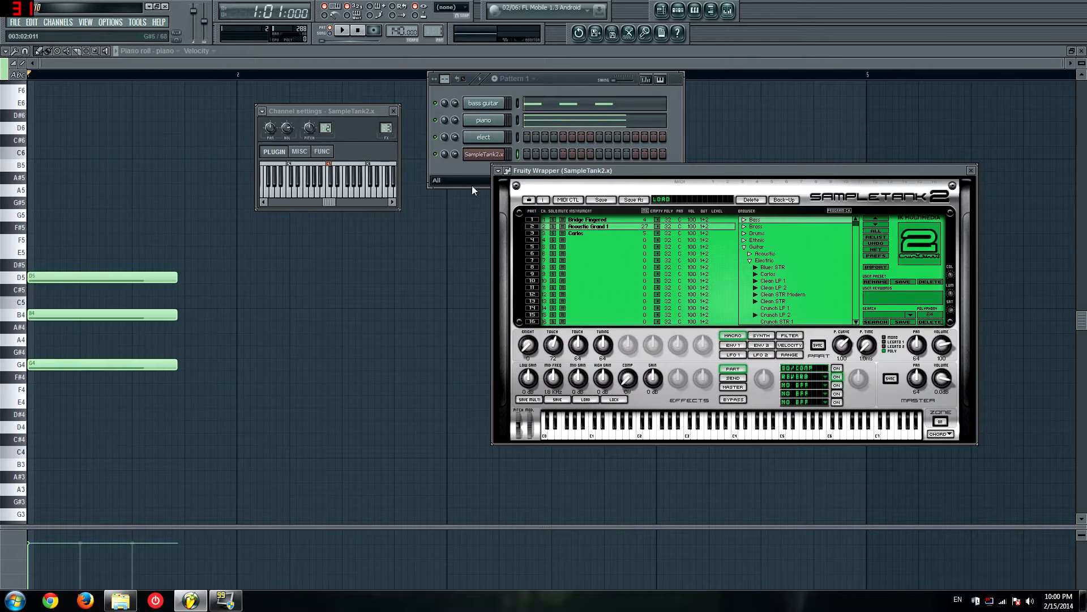
Step: Play the pattern while watching the mixer meters, and review the channel linking options of the SampleTank2.x mixer track
key("F9")
left_click_drag(422, 168, 472, 145)
key("space")
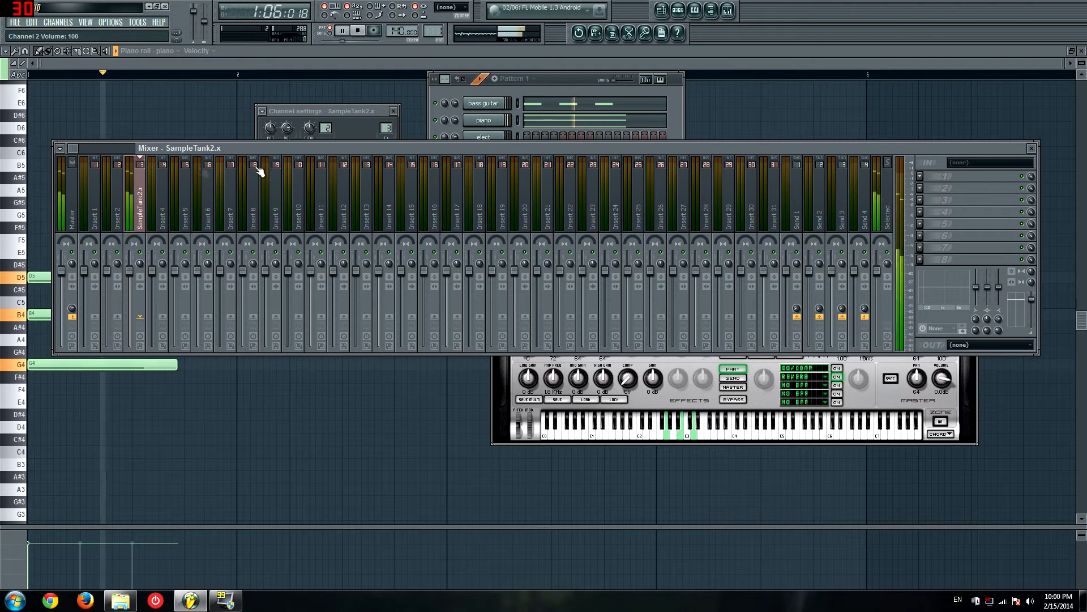
key("space")
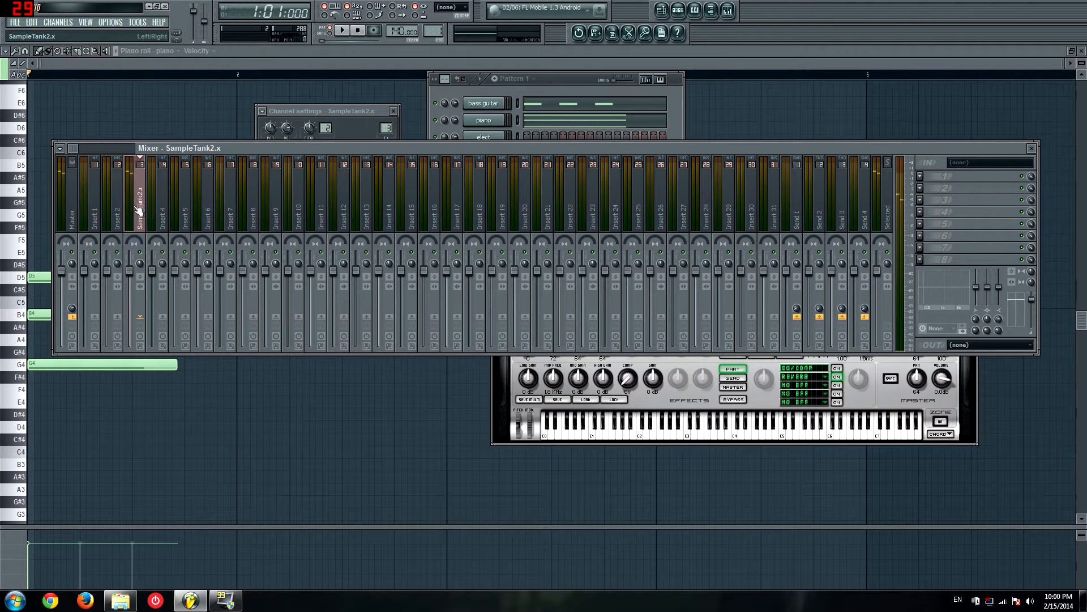
right_click(140, 212)
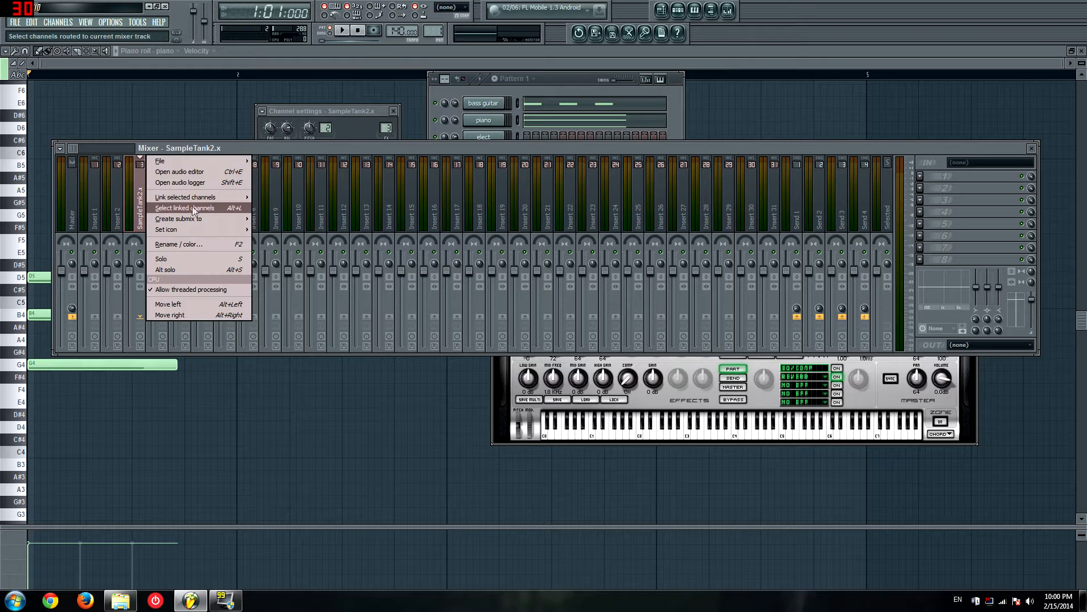
mouse_move(228, 198)
left_click(265, 199)
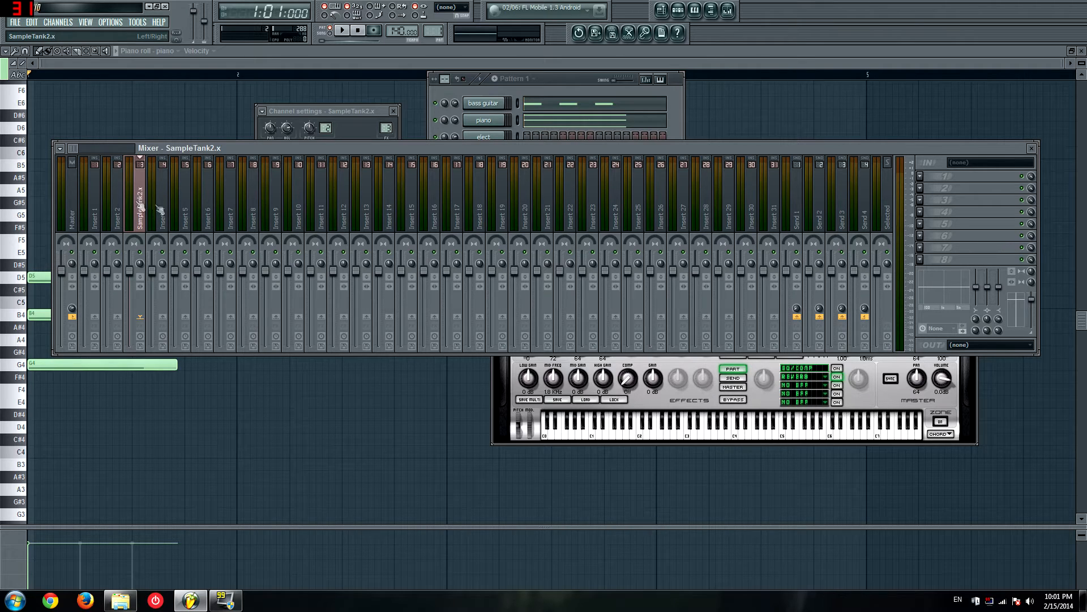
Step: Uncover the SampleTank part list and set the outputs to 3+4 for Acoustic Grand 1 and 5+6 for Carlos
left_click_drag(490, 145, 528, 274)
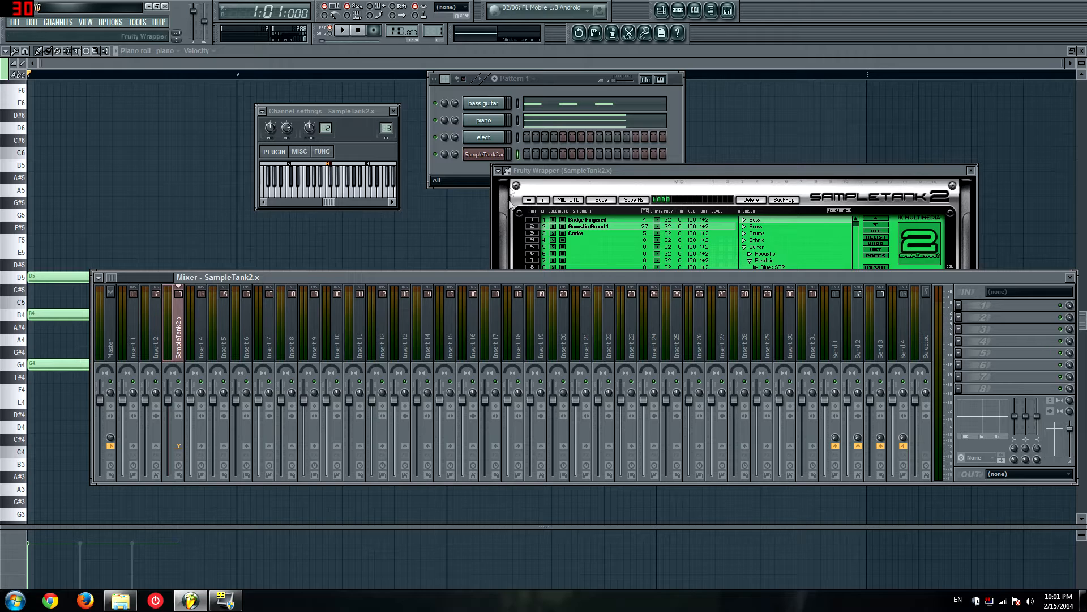
left_click(707, 229)
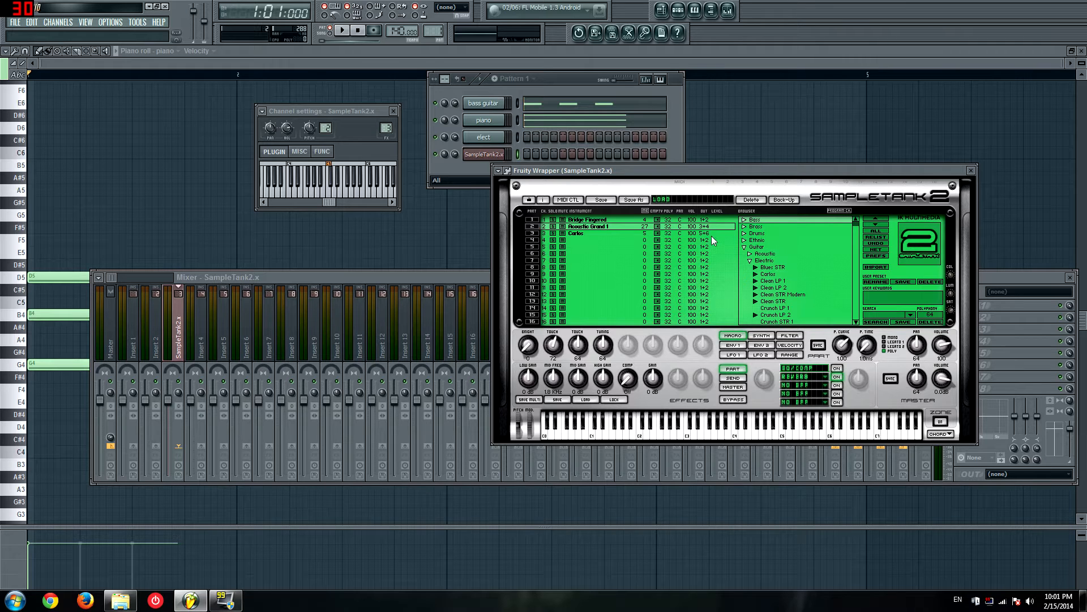
Step: Auto-map the plugin's outputs in the wrapper's processing settings and return to the SampleTank interface
left_click(511, 172)
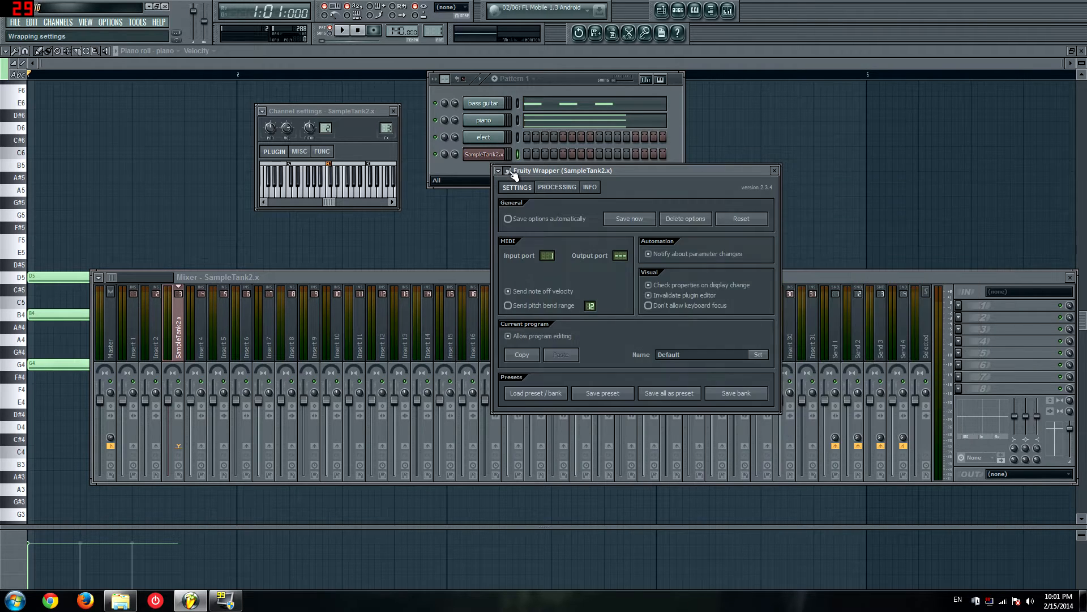
left_click(558, 188)
left_click(687, 286)
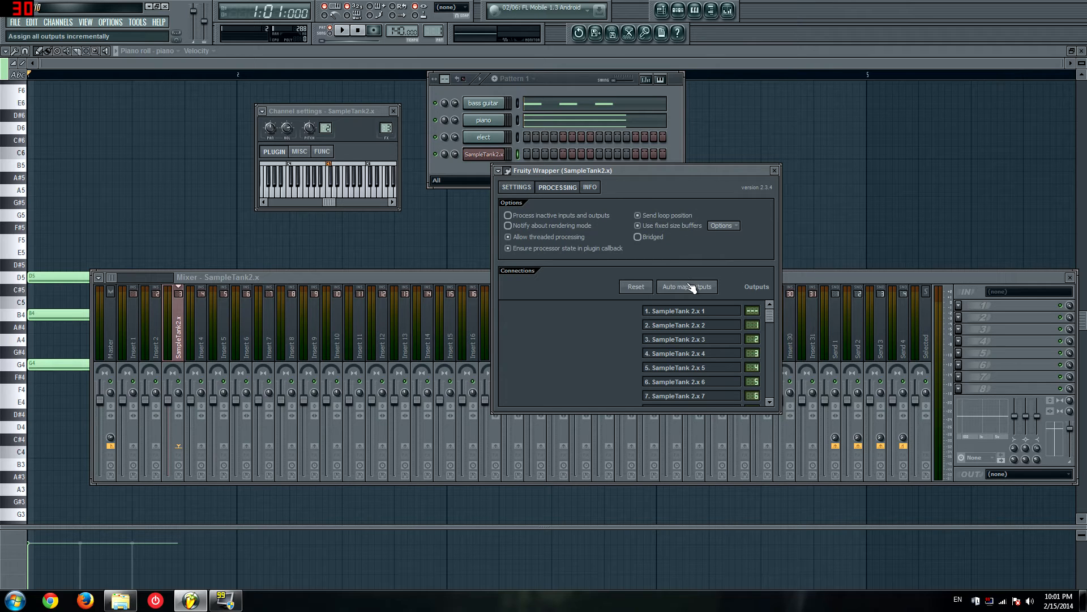
left_click(508, 171)
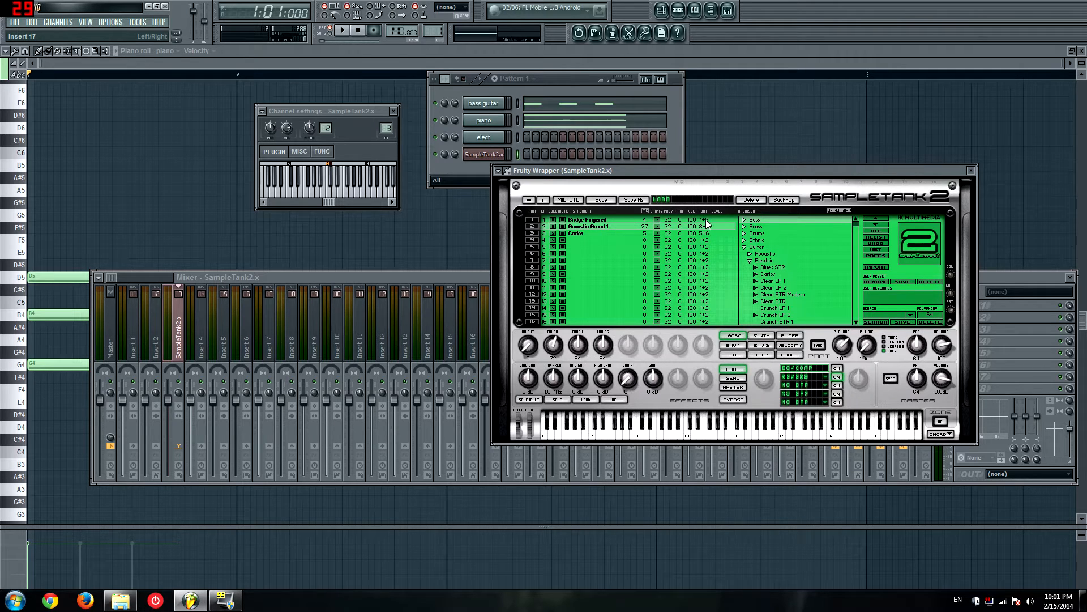
Step: Compare the wrapper's mapped output list with the output pairs assigned to the SampleTank parts
left_click(508, 170)
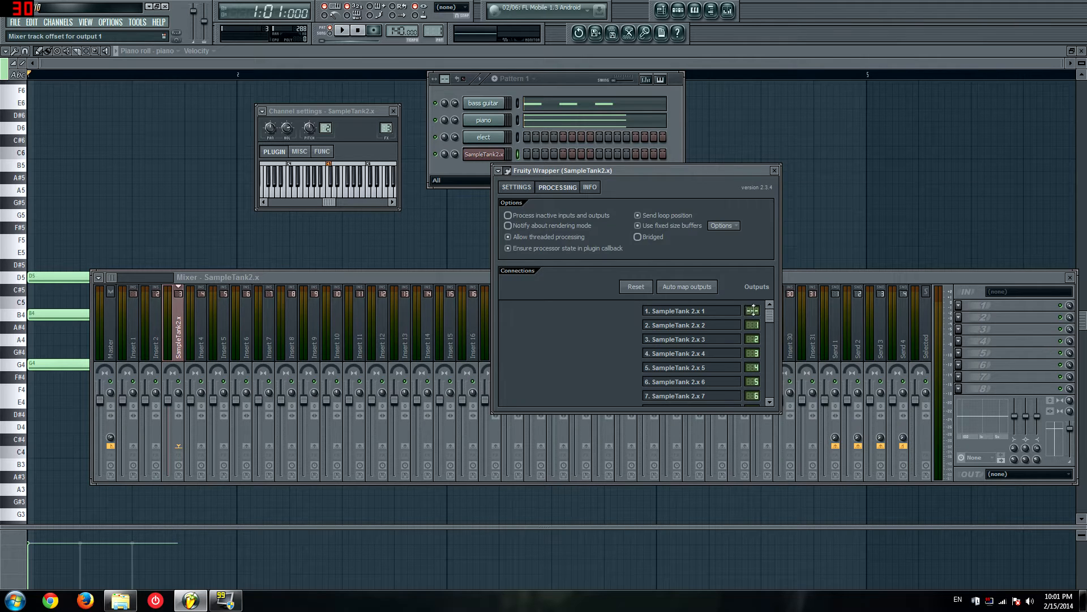
left_click(507, 171)
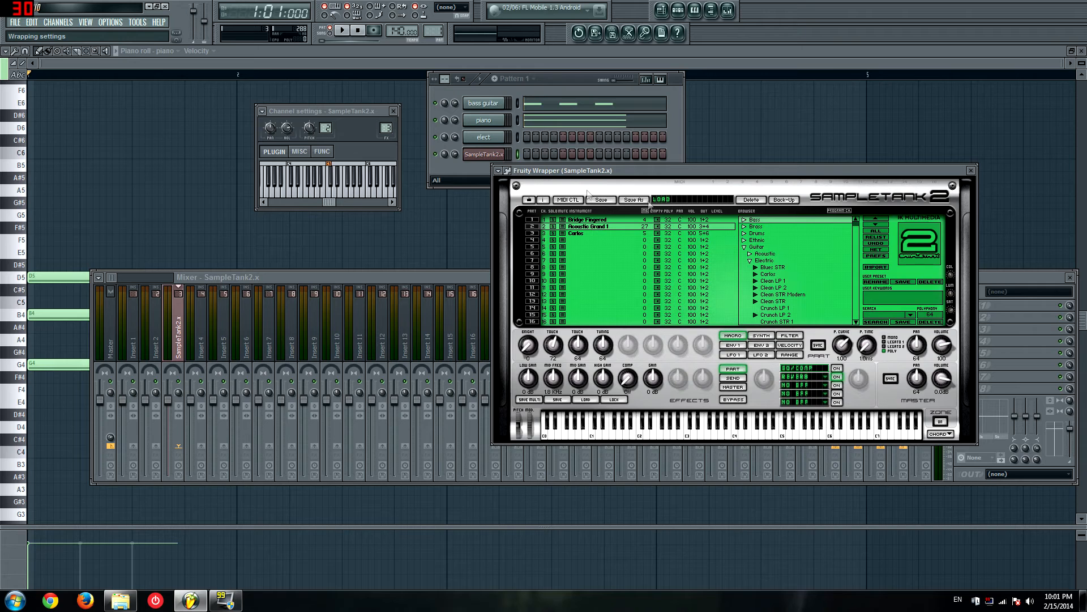
left_click(508, 170)
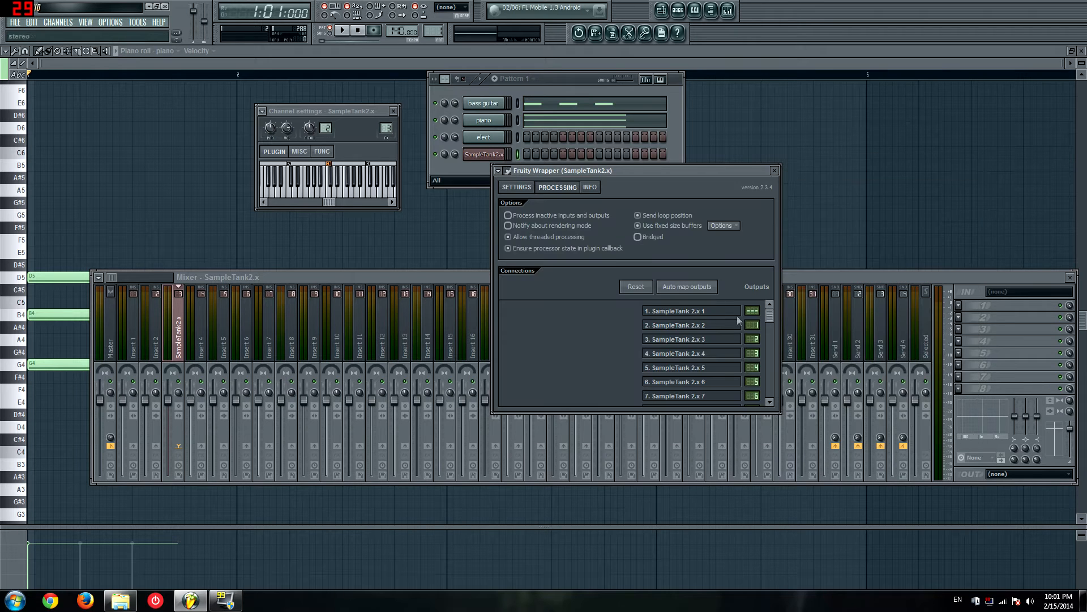
left_click(507, 170)
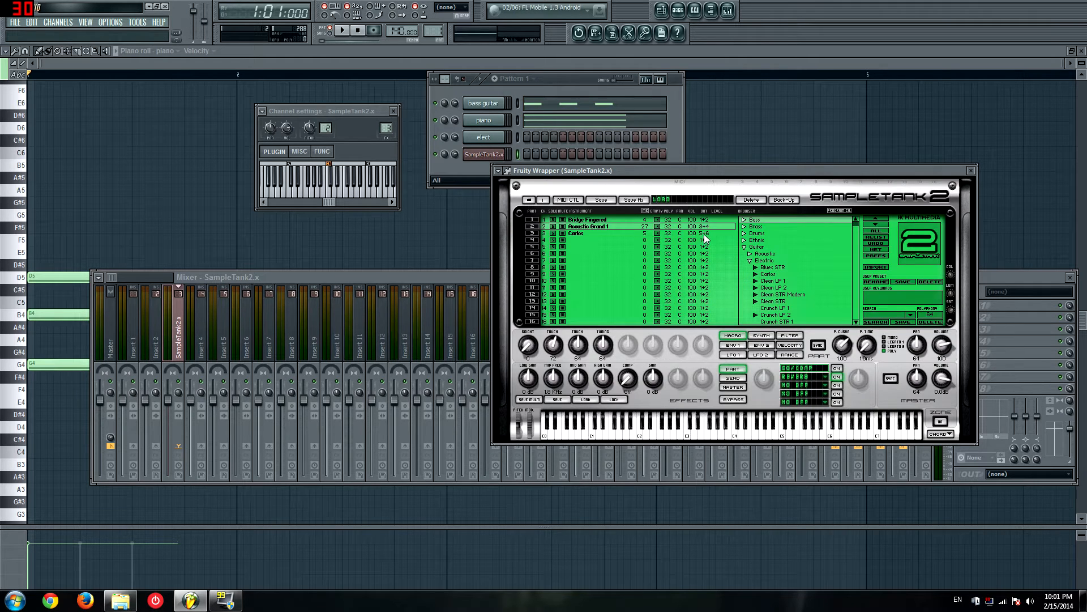
left_click(508, 170)
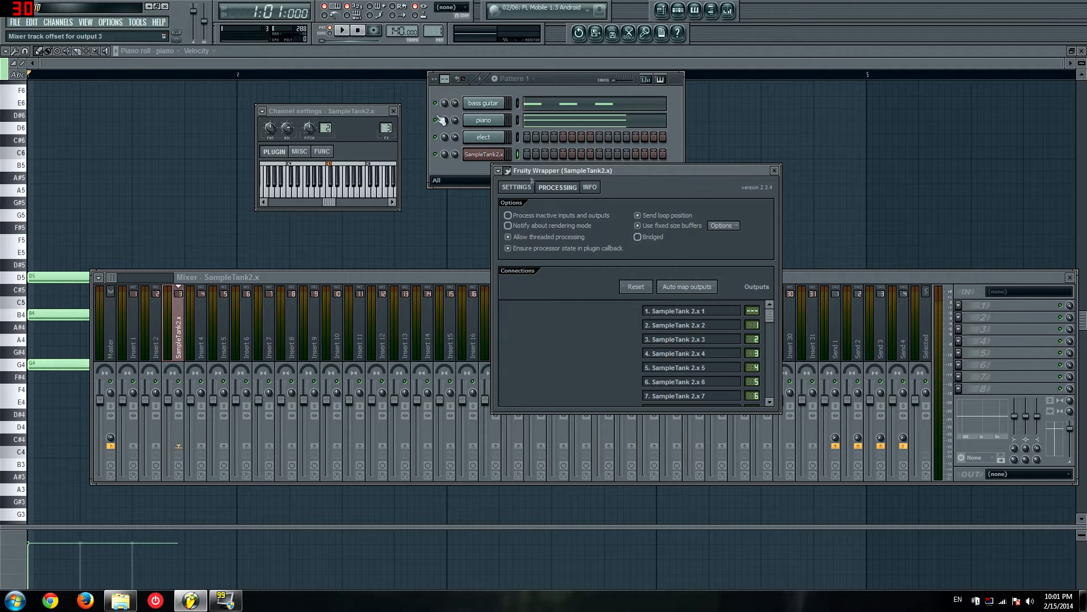
left_click(507, 171)
Step: Play the pattern and sound the elect channel to check which mixer tracks respond, then reopen the SampleTank2.x channel
key("space")
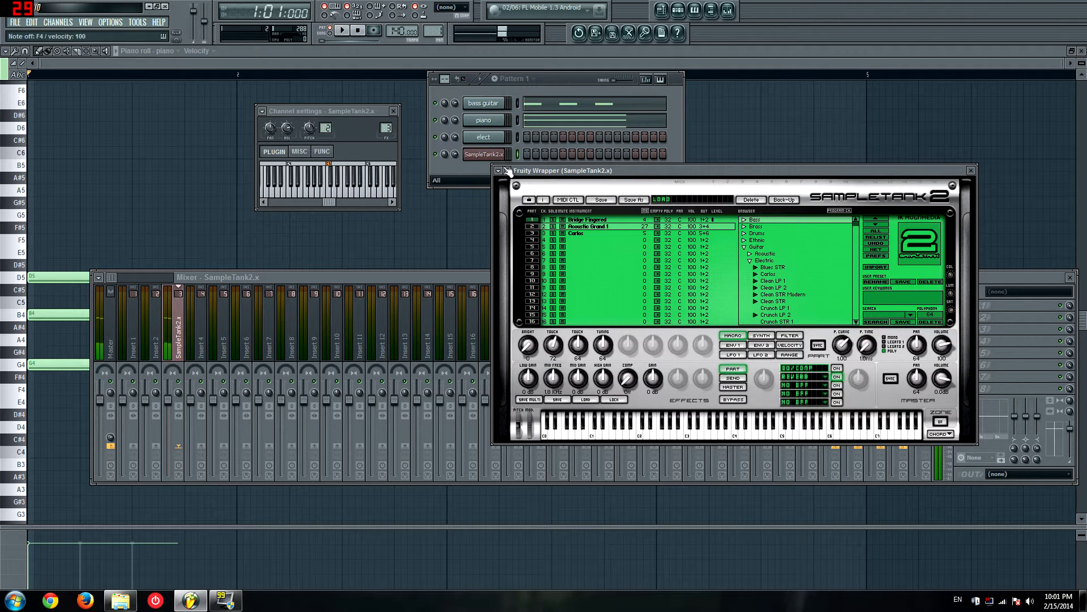
key("space")
left_click(487, 142)
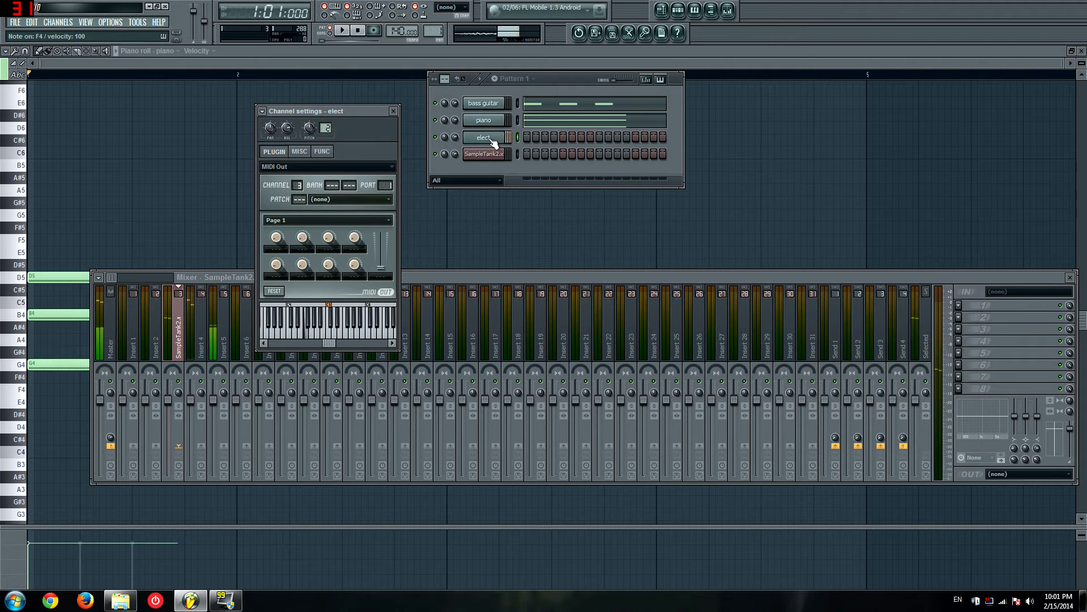
left_click(484, 153)
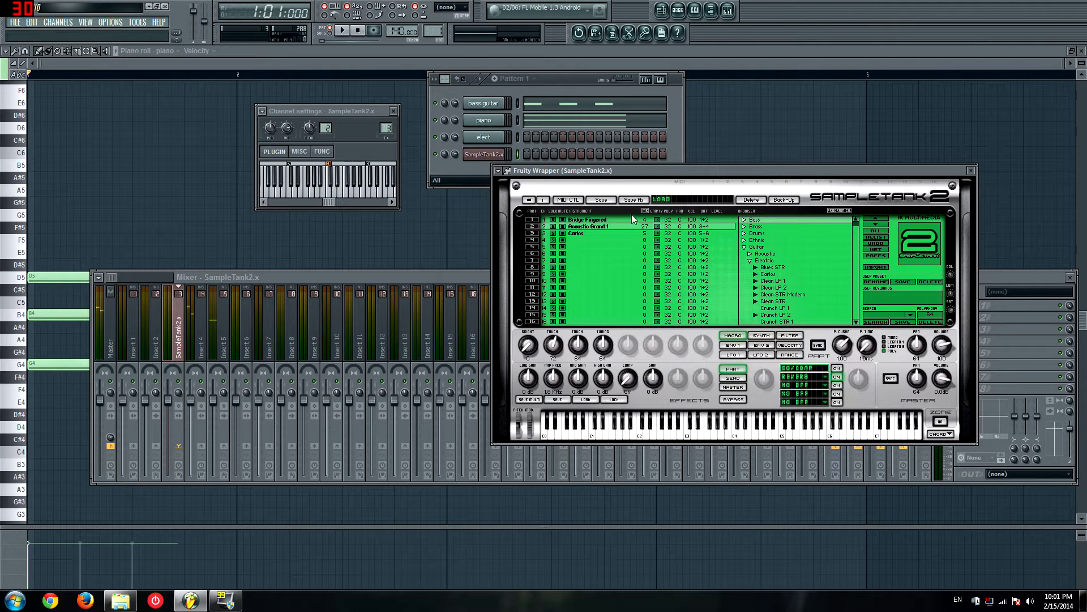
Step: Examine the wrapper's mapped output list and check the piano channel before returning to the SampleTank interface
left_click(507, 170)
scroll(771, 316, "down", 2)
left_click_drag(770, 317, 772, 307)
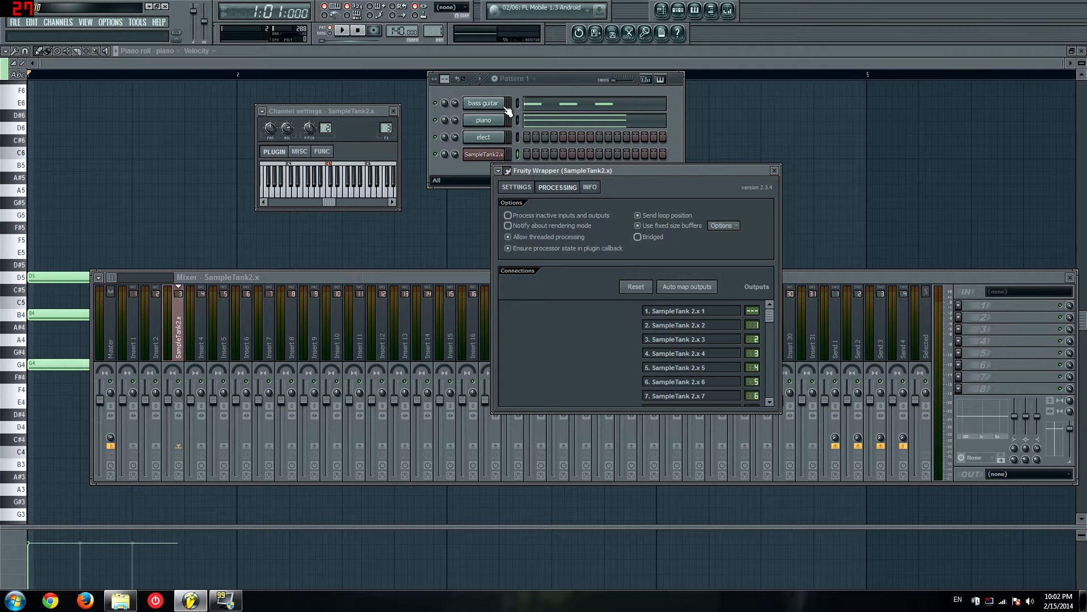
left_click(495, 119)
left_click(483, 156)
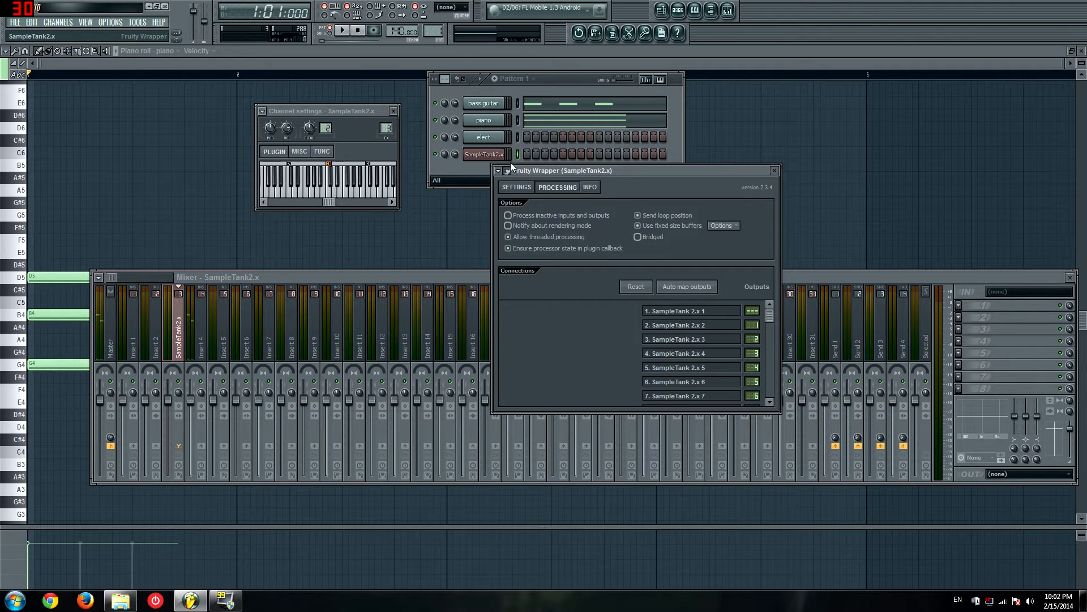
left_click(508, 170)
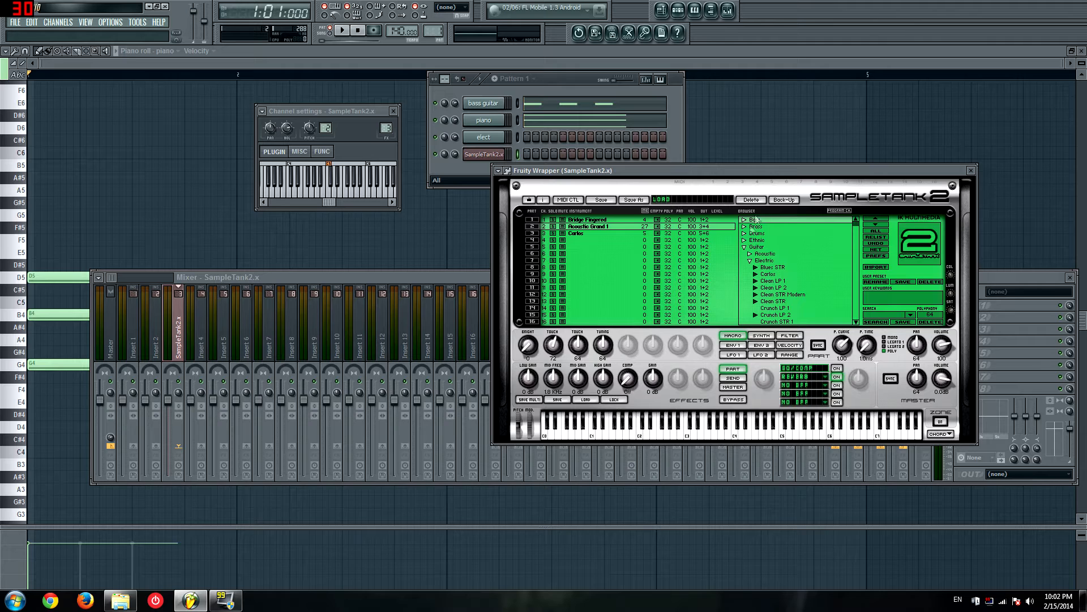
Step: Step part 2 through neighbouring browser instruments, and undo the last instrument change
left_click(876, 227)
left_click(876, 227)
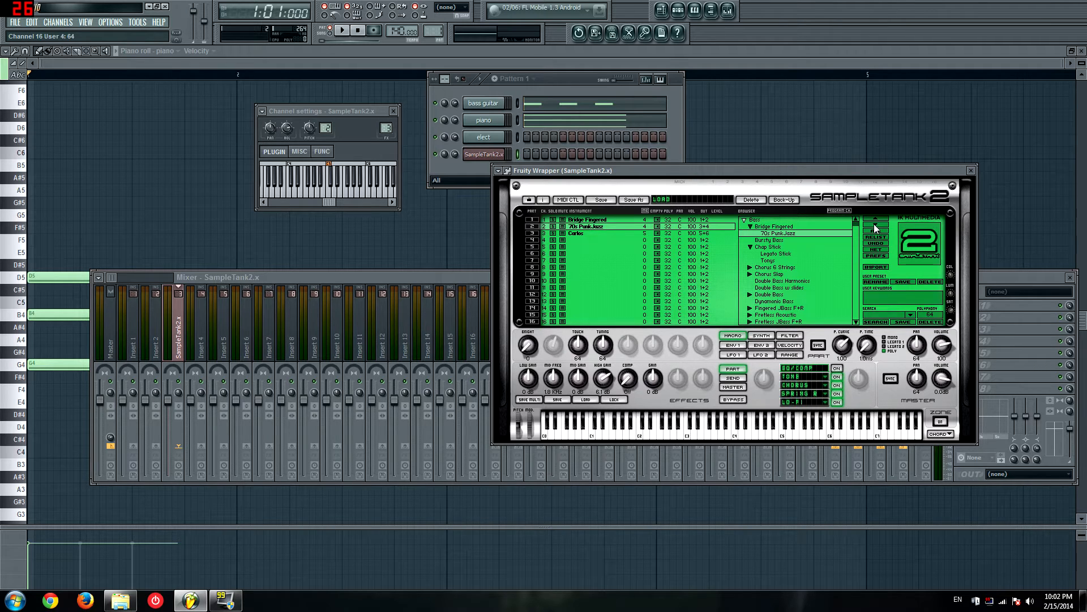
left_click(876, 228)
left_click(876, 224)
left_click(876, 224)
left_click(877, 232)
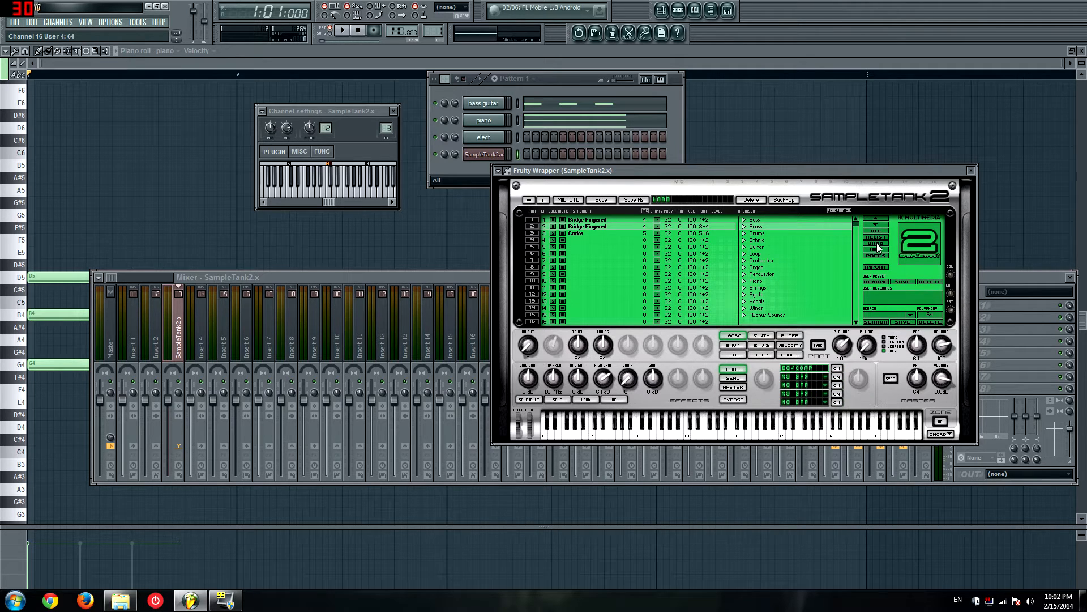
left_click(883, 243)
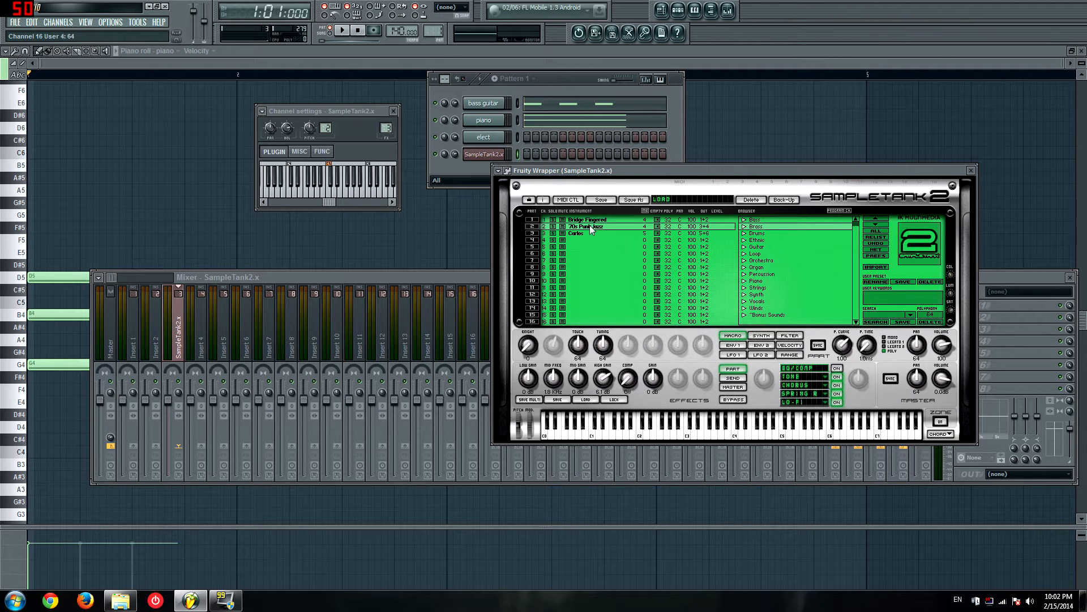
Step: Load the Carlos instrument from the electric guitars into part 2
left_click(756, 247)
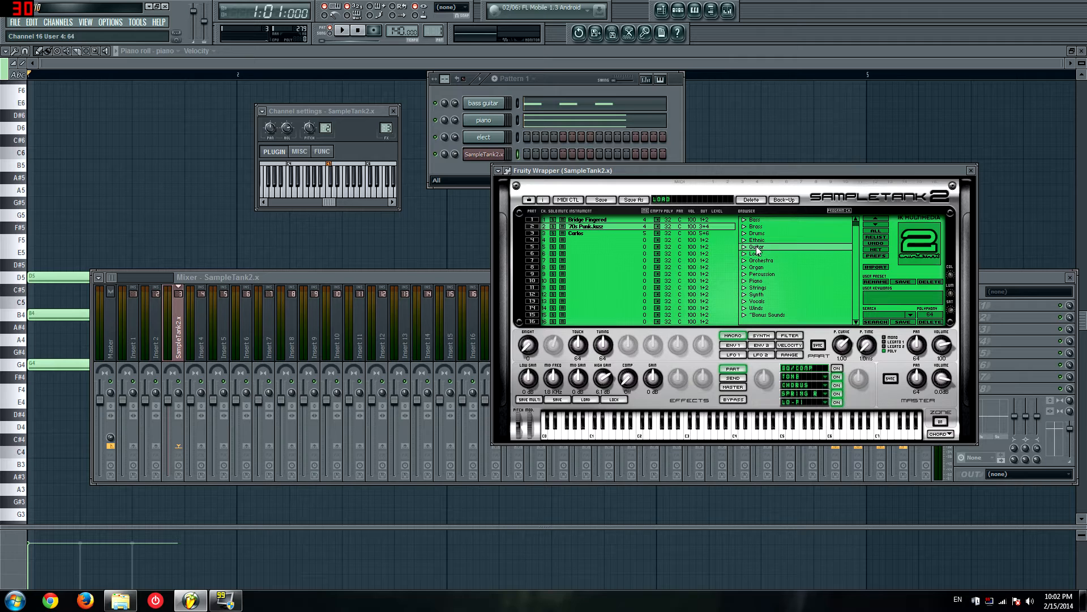
left_click(764, 260)
left_click(772, 274)
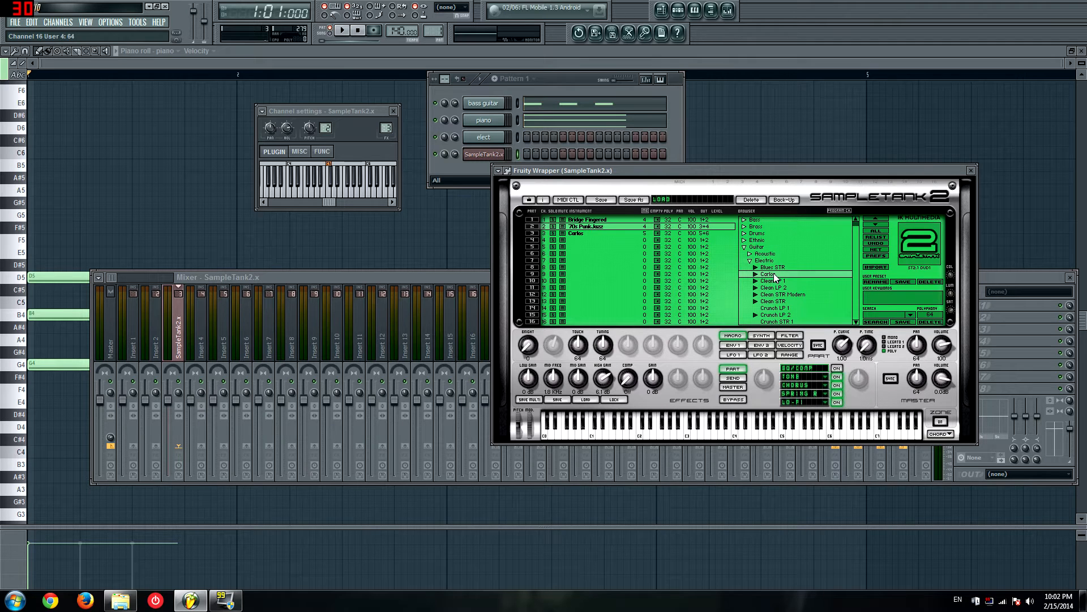
double_click(774, 275)
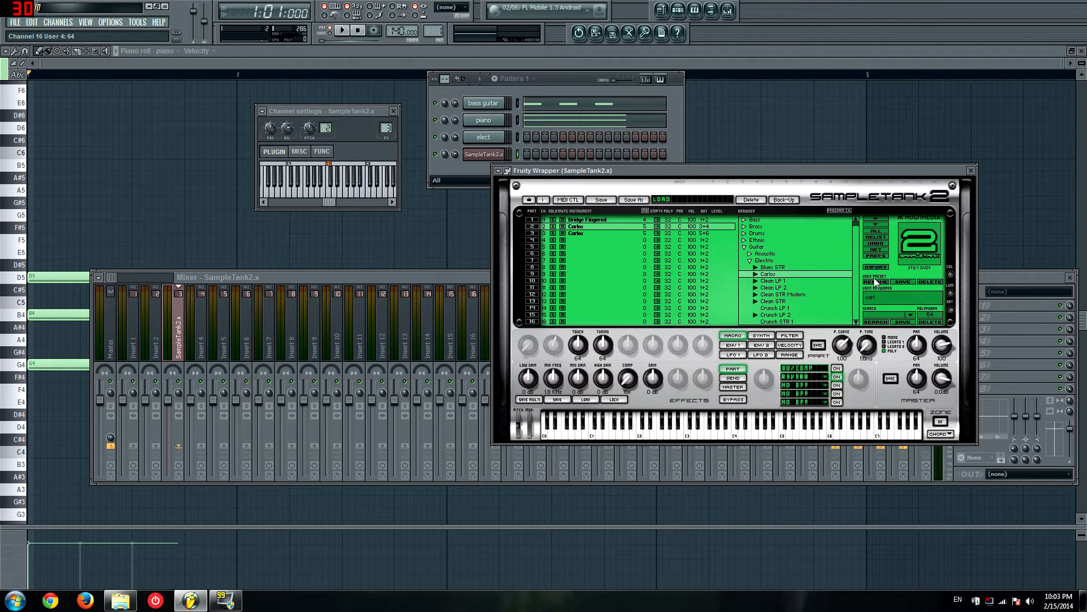
Step: Look at the keyword search without using it, and view the contents of the Bonus Sounds category
left_click(873, 313)
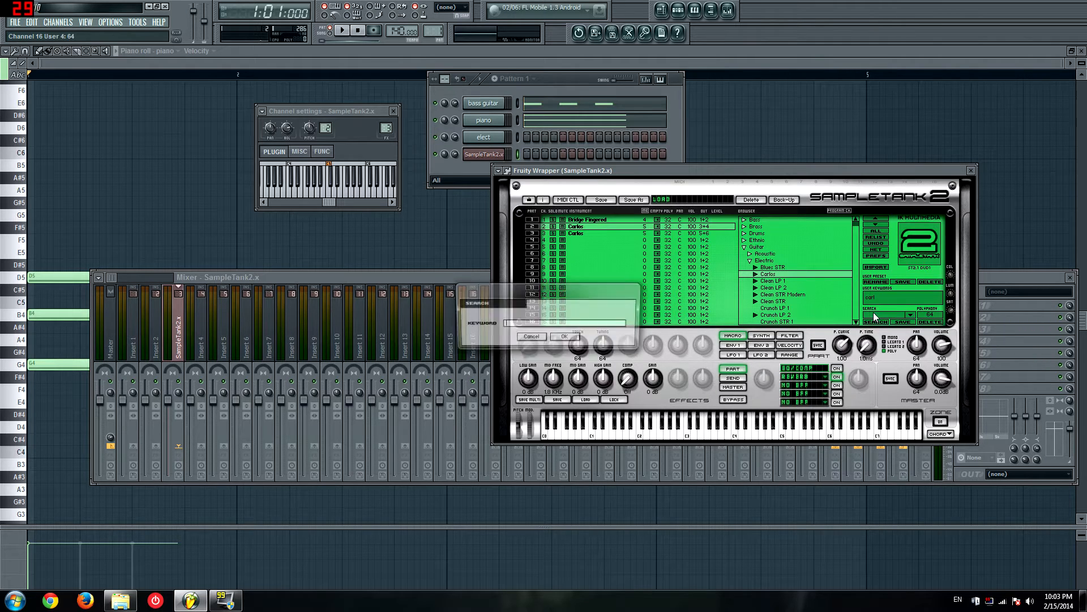
left_click(531, 338)
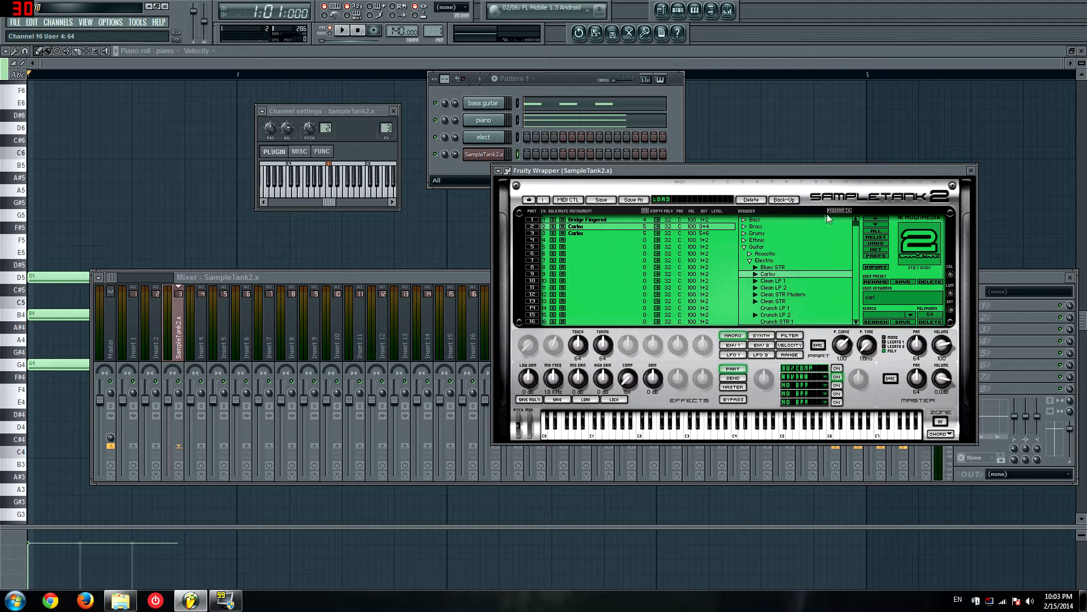
left_click(744, 247)
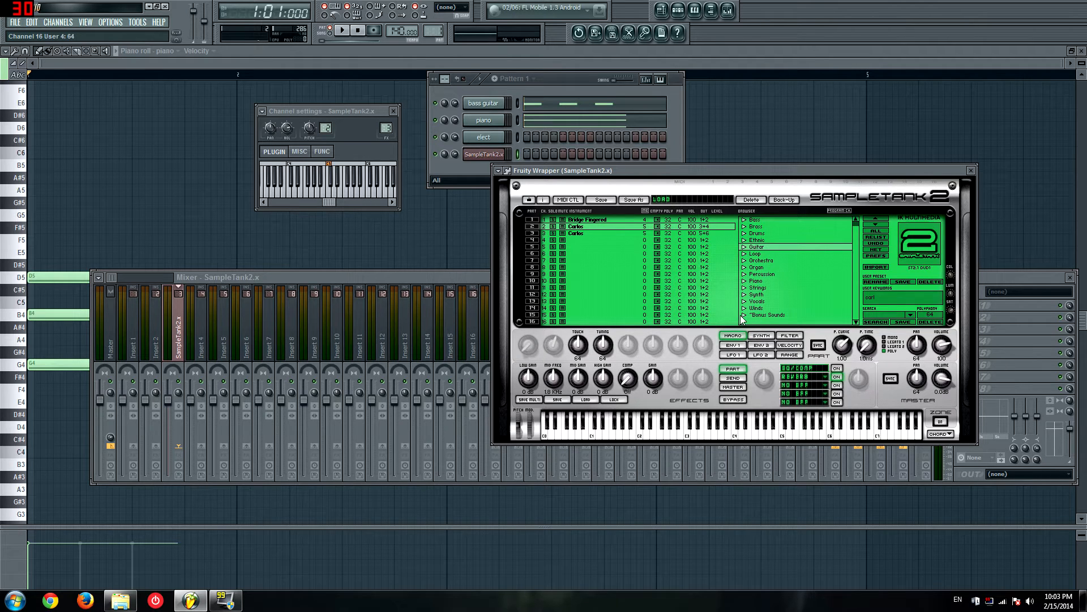
left_click(744, 315)
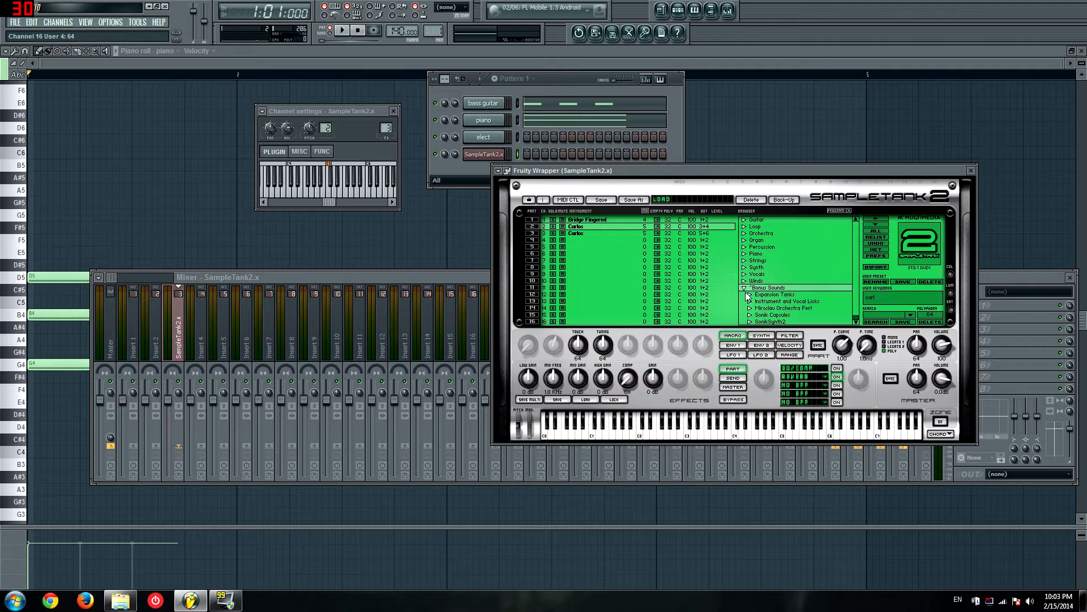
left_click(745, 289)
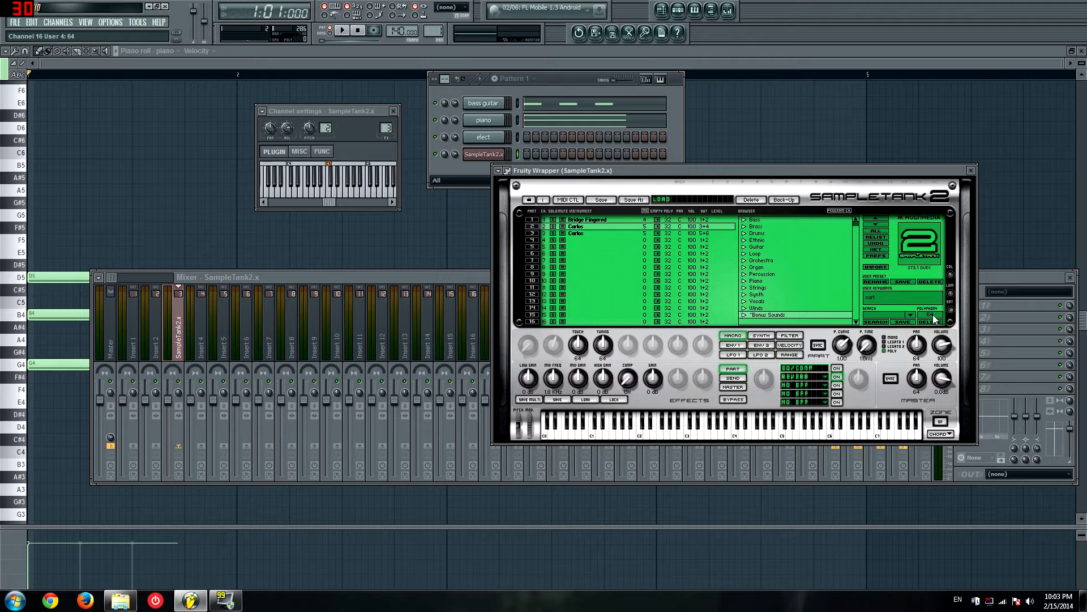
Step: Lower SampleTank's polyphony to 13, and select the Carlos instrument in part 3
left_click_drag(933, 320, 918, 363)
key("space")
left_click(578, 233)
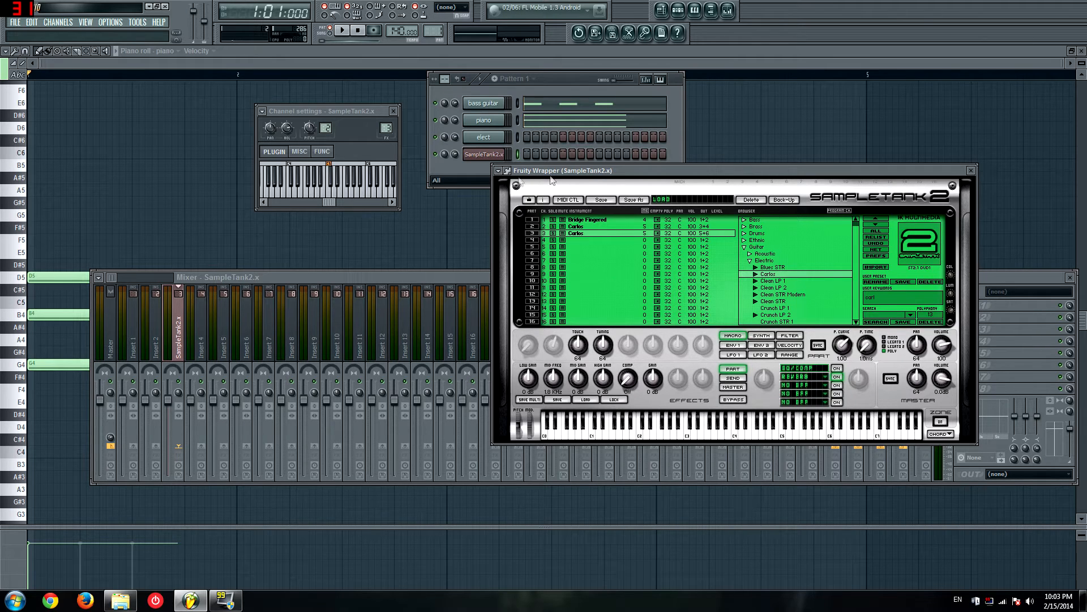
left_click_drag(577, 178, 603, 164)
left_click(483, 155)
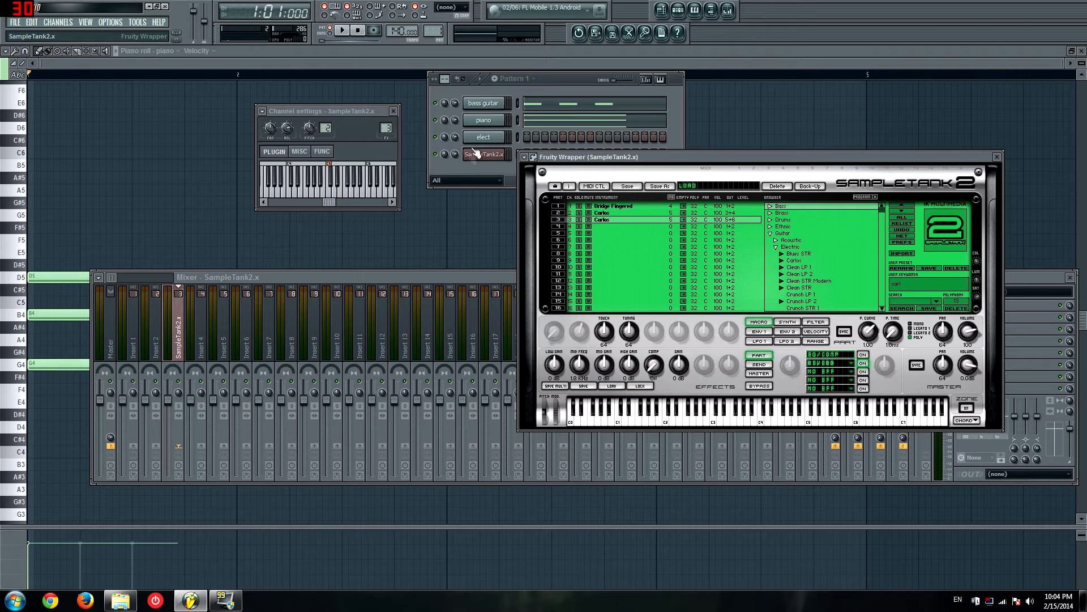
Step: Select part 2 and look at the combi preset save dialog without saving
key("space")
key("space")
left_click(491, 155)
left_click(490, 156)
left_click(624, 208)
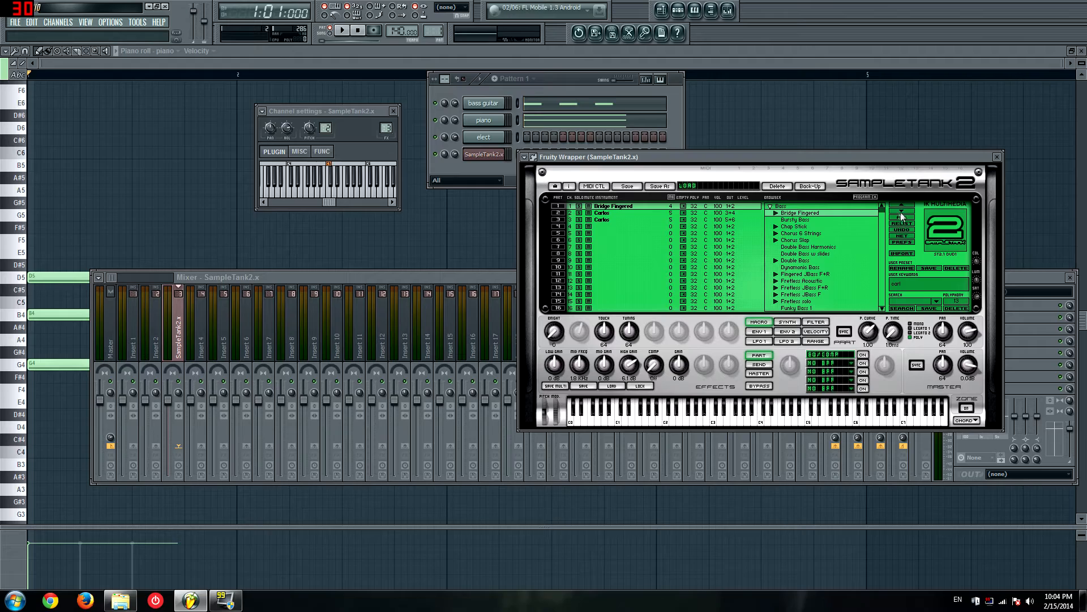
left_click(605, 214)
left_click(659, 187)
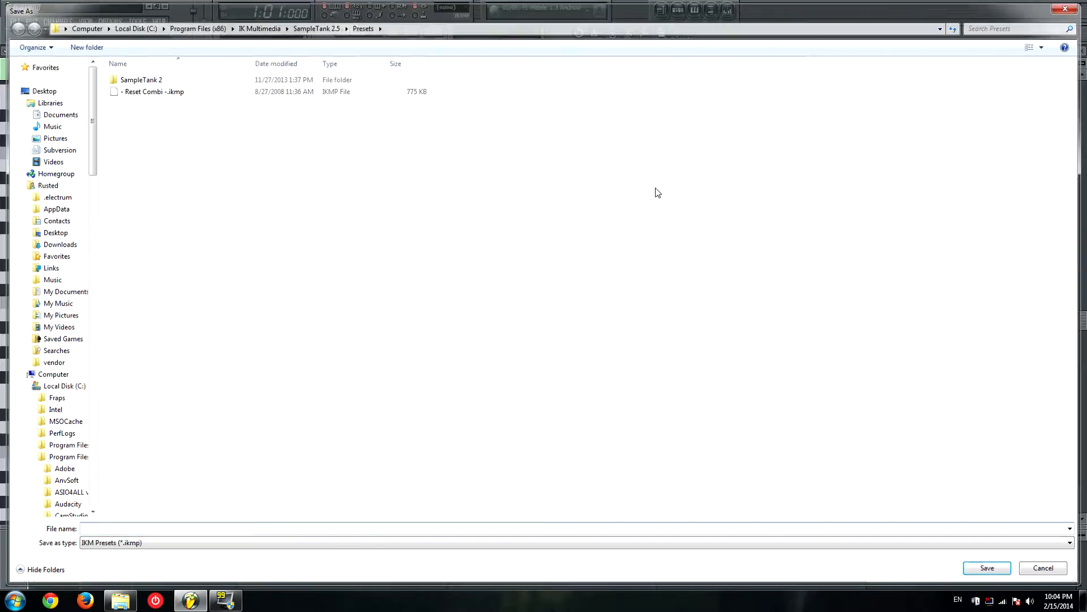
key("Escape")
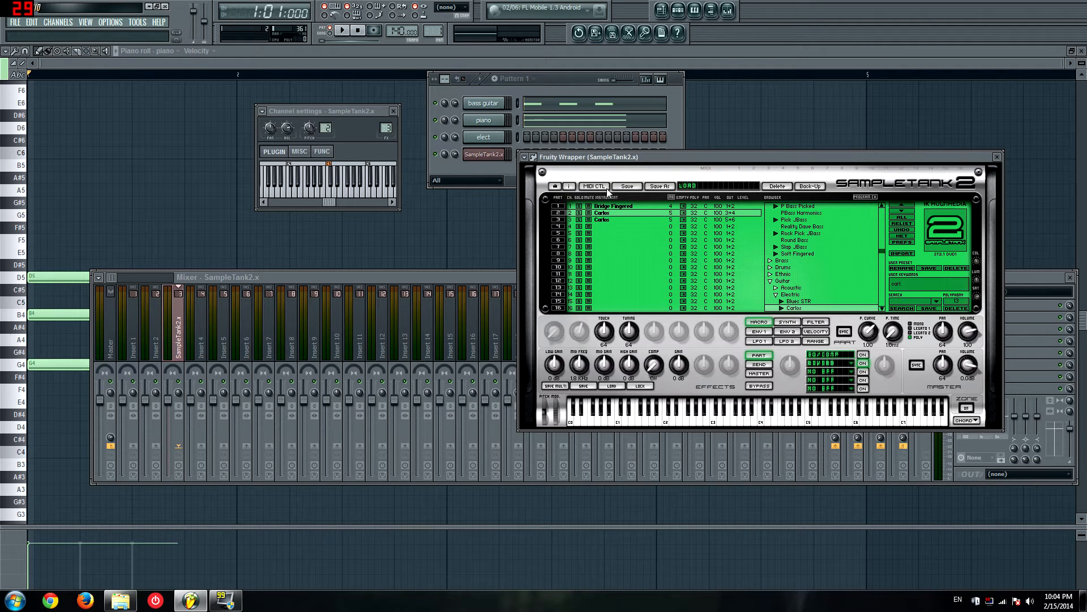
Step: Load the Arpeggios combi from SampleTank 2's One Key presets
left_click(700, 187)
mouse_move(707, 210)
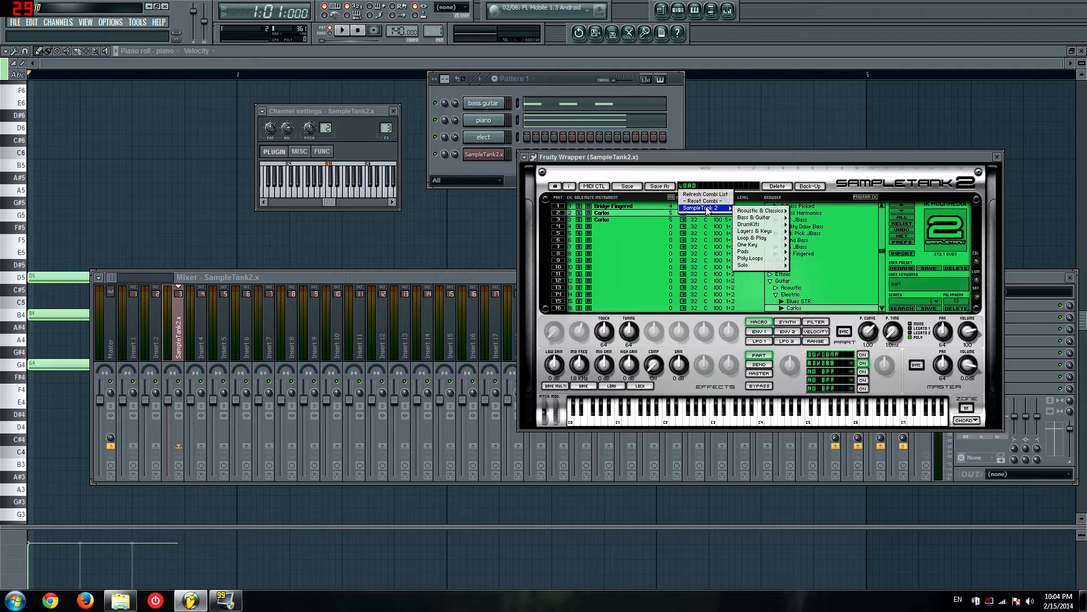
mouse_move(775, 250)
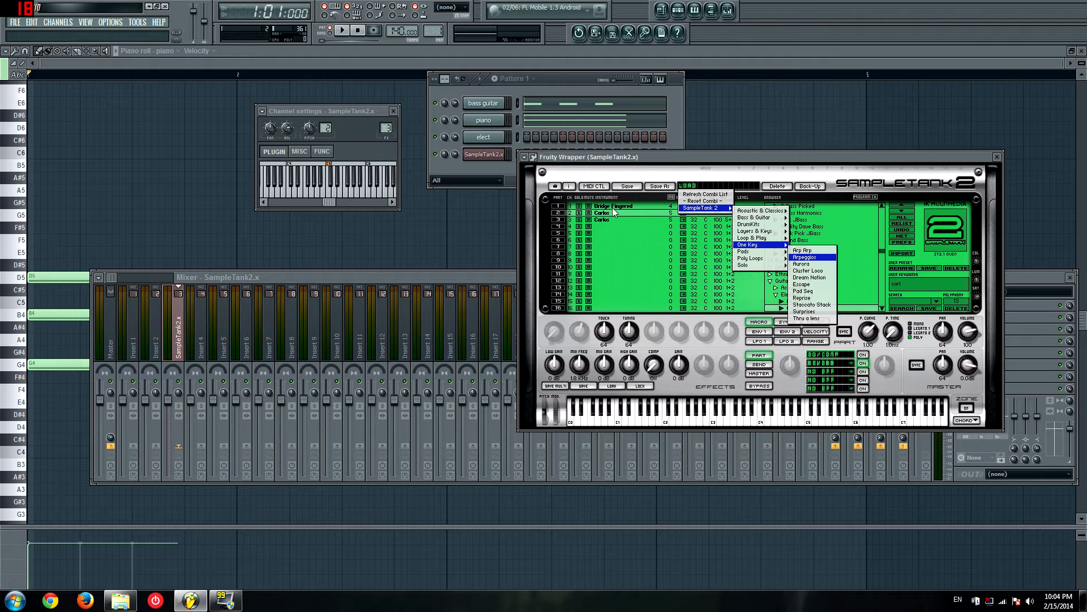
left_click(804, 256)
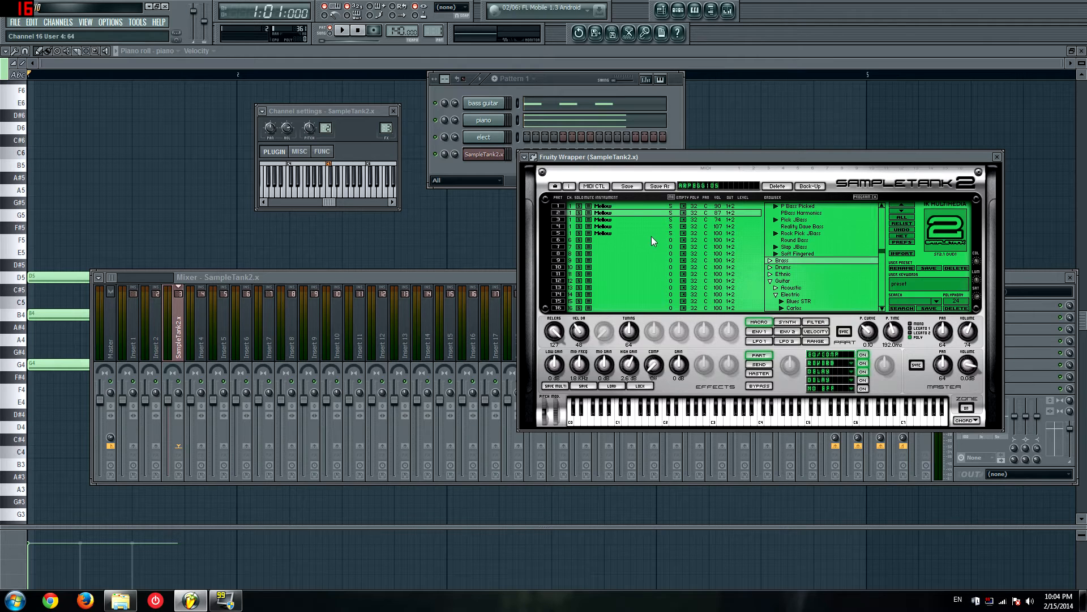
Step: Audition the loaded Arpeggios combi by playing a few notes on the SampleTank channel, and select part 2
left_click(604, 207)
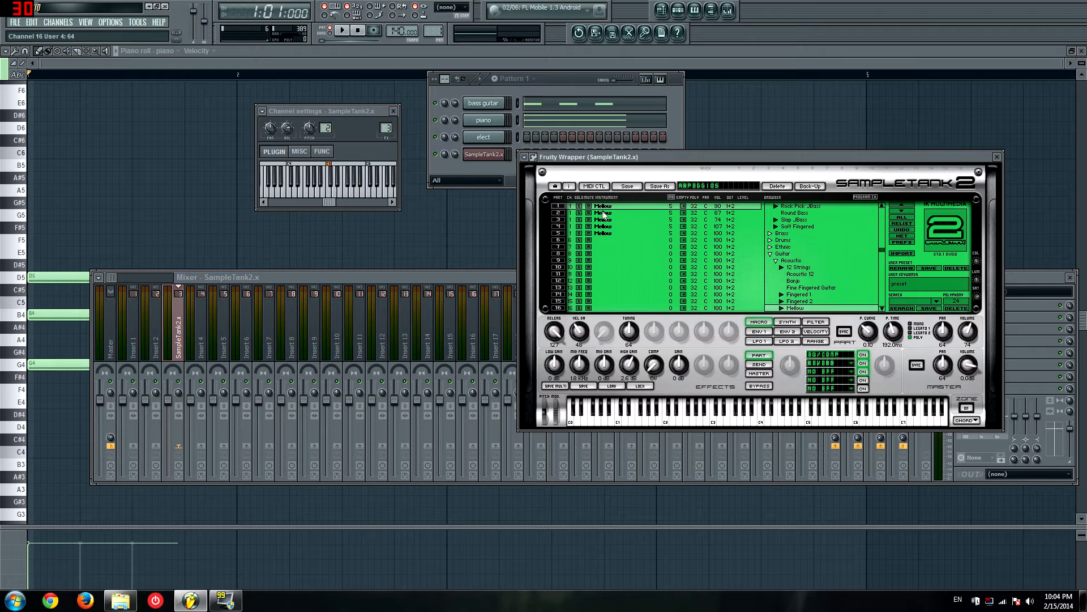
left_click(490, 157)
left_click(490, 157)
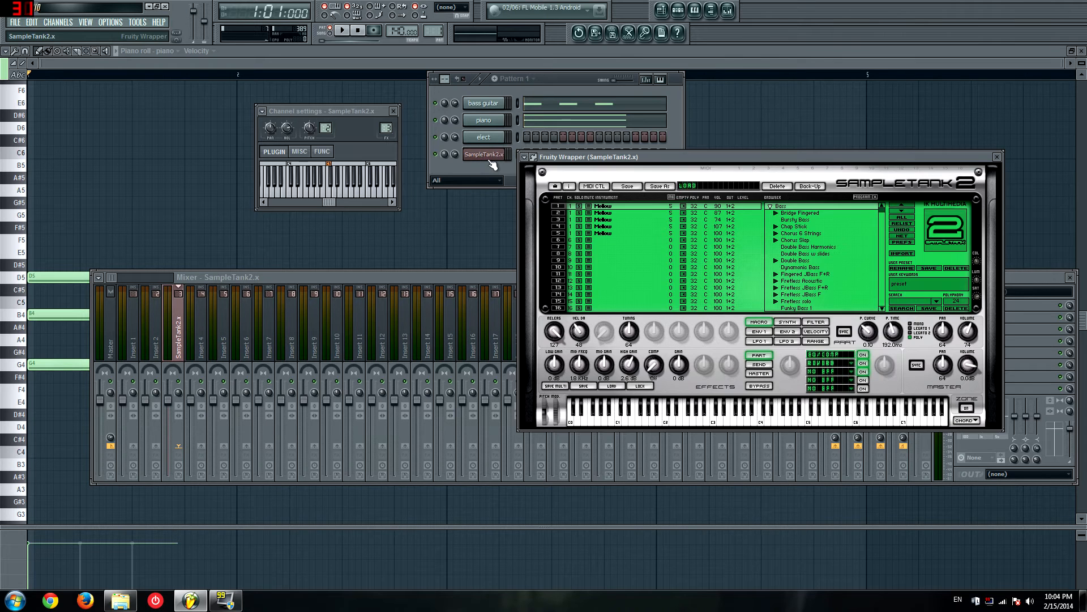
key("v")
key("c")
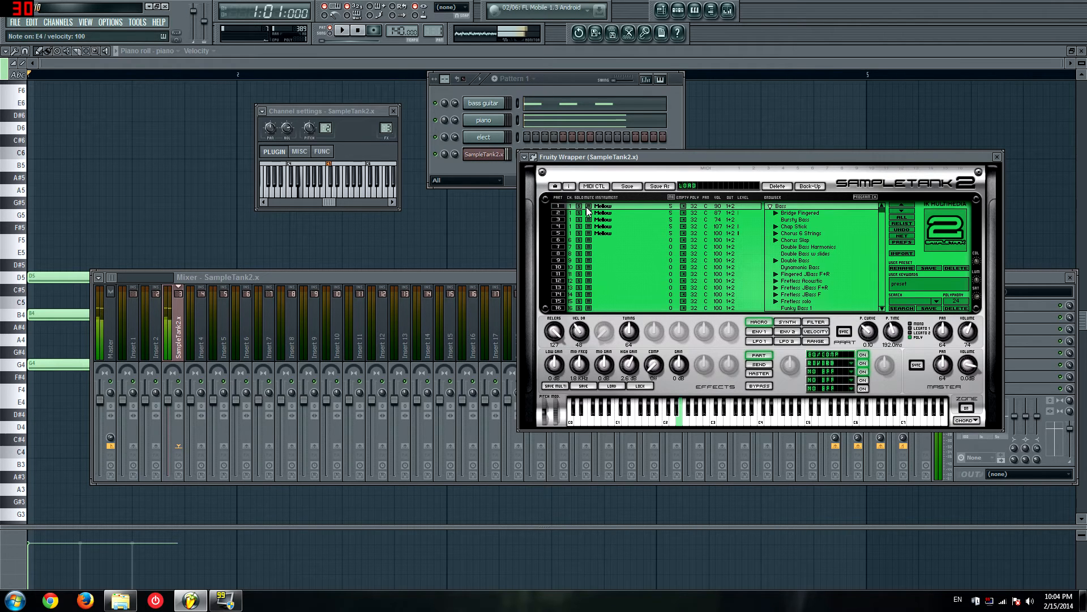
key("b")
left_click(654, 213)
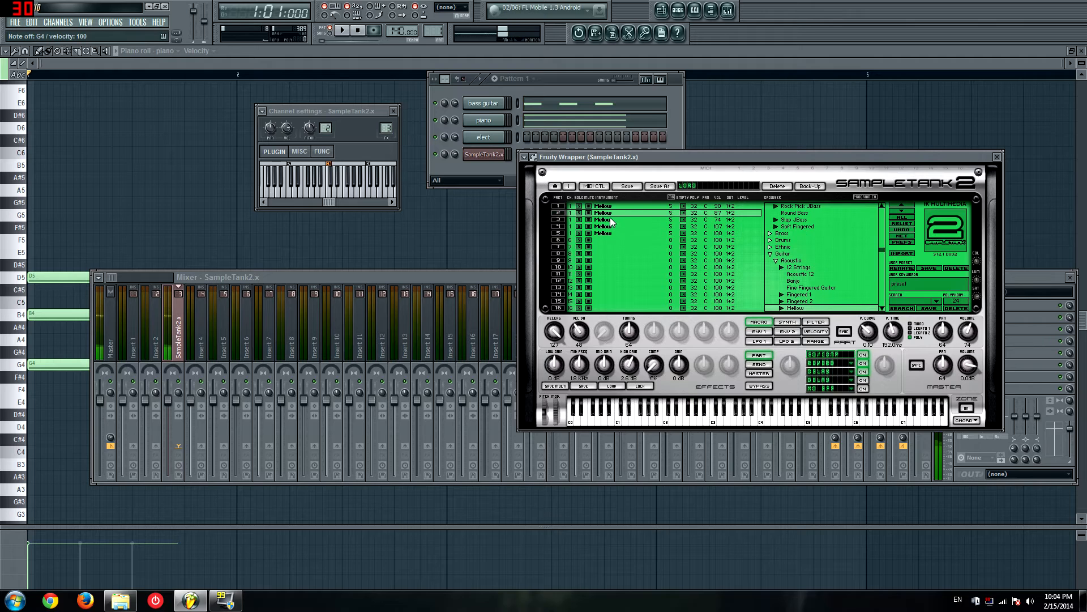
Step: Browse the SampleTank 2 combi categories, and clear all parts with the Reset Combi preset
left_click(685, 186)
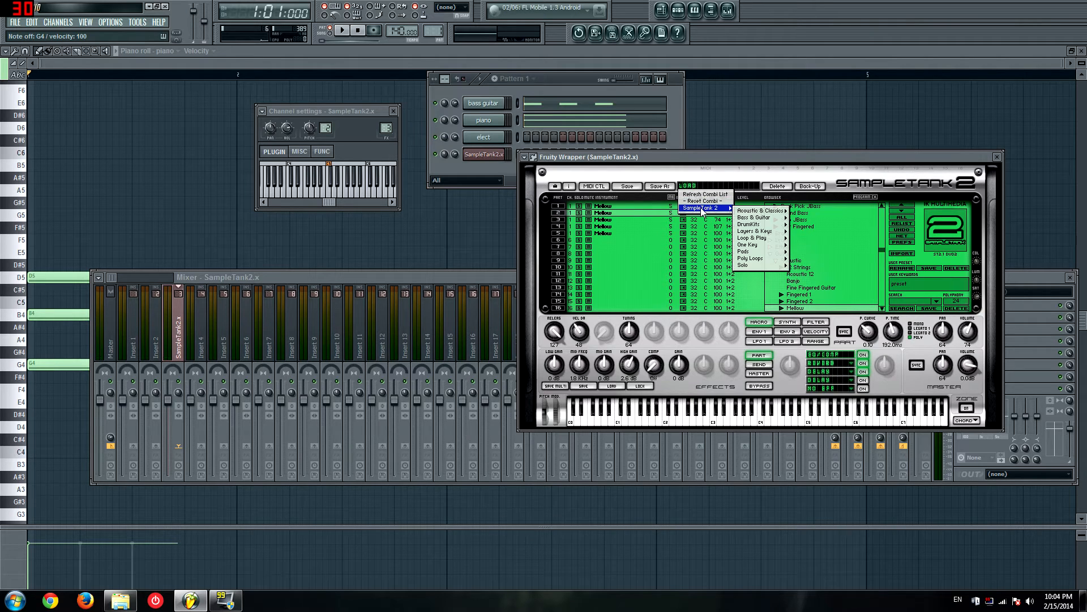
mouse_move(756, 219)
mouse_move(761, 261)
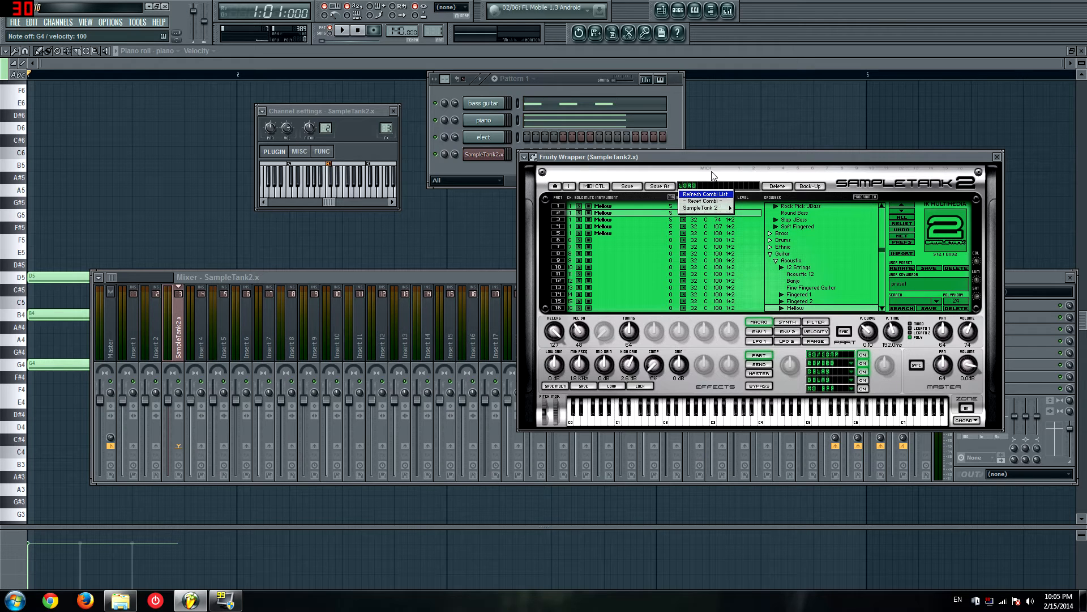
left_click(692, 187)
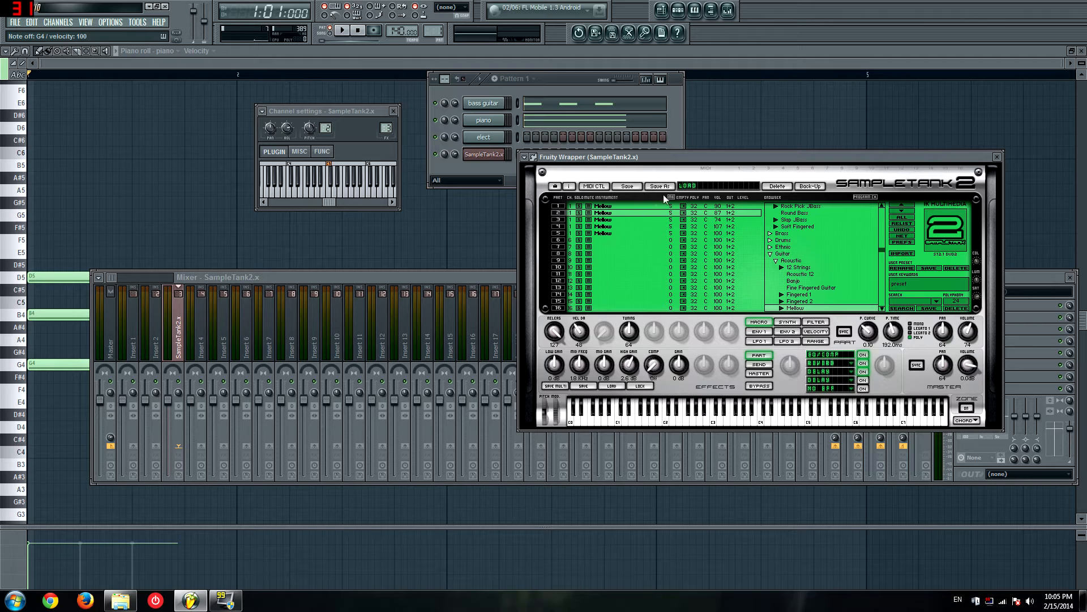
left_click(693, 187)
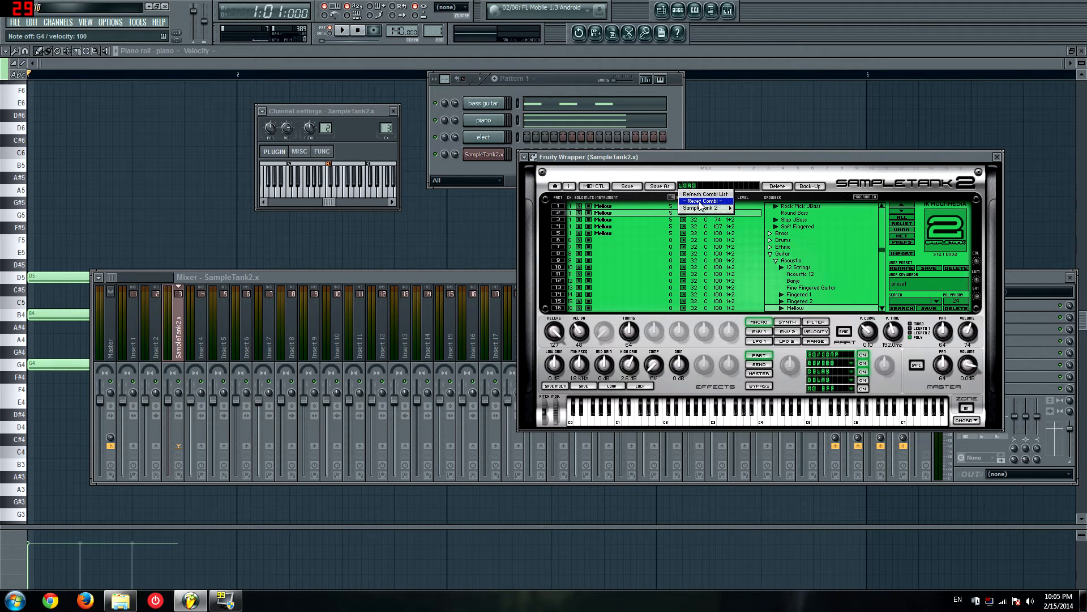
left_click(701, 201)
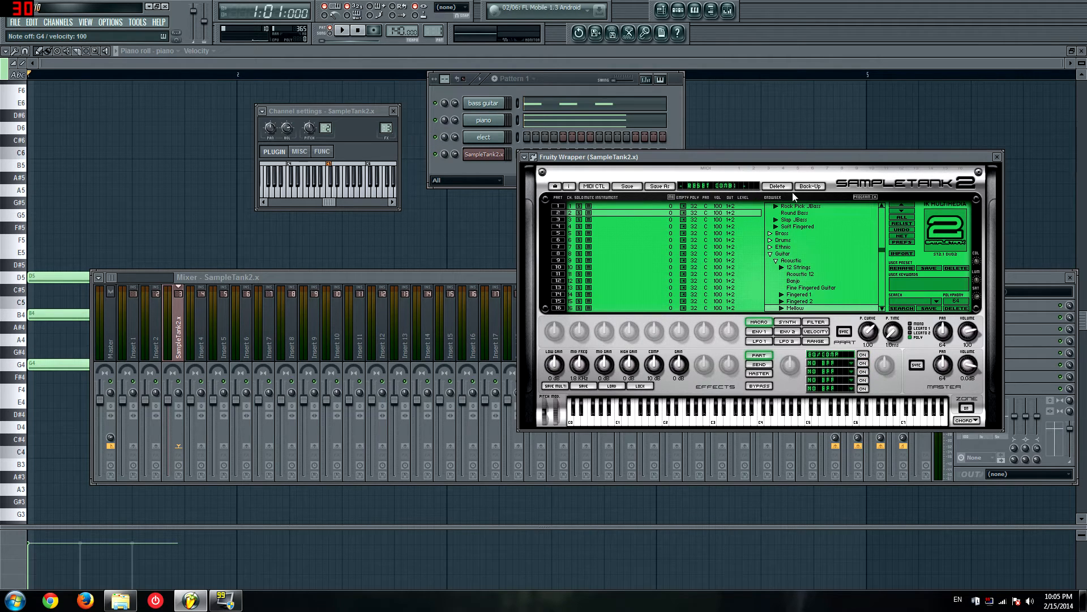
Step: Try Cresc-Sust Vel5 Brass and French Horn in part 2, and load Ambience Brass Band from the Brass category
left_click(779, 237)
double_click(783, 246)
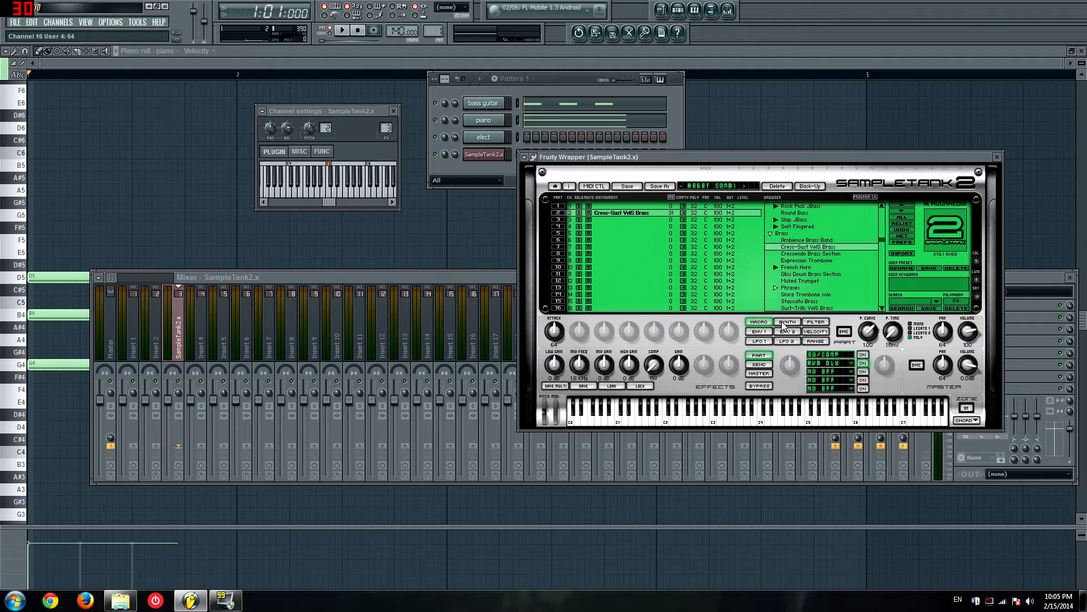
left_click(798, 268)
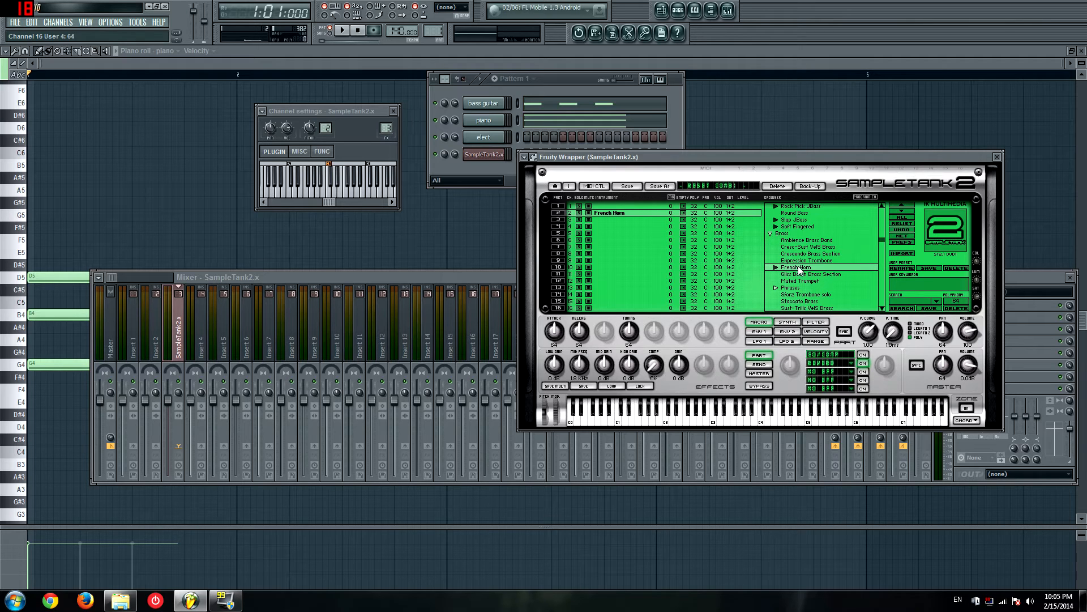
left_click(791, 242)
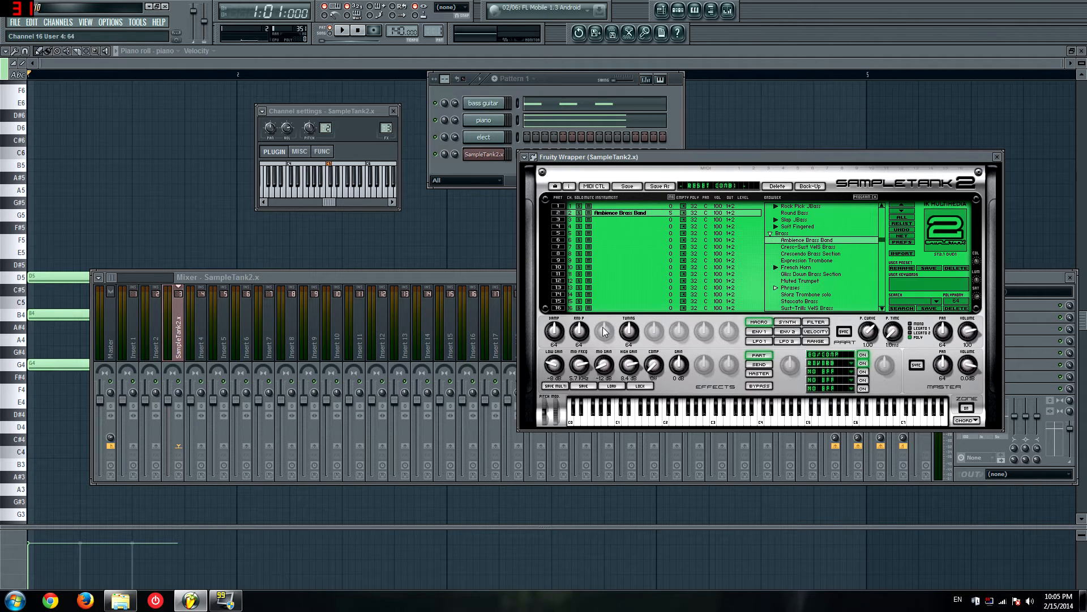
Step: Examine the Macro, Synth and Filter parameters of the brass instrument, and audition it with several notes
left_click(785, 323)
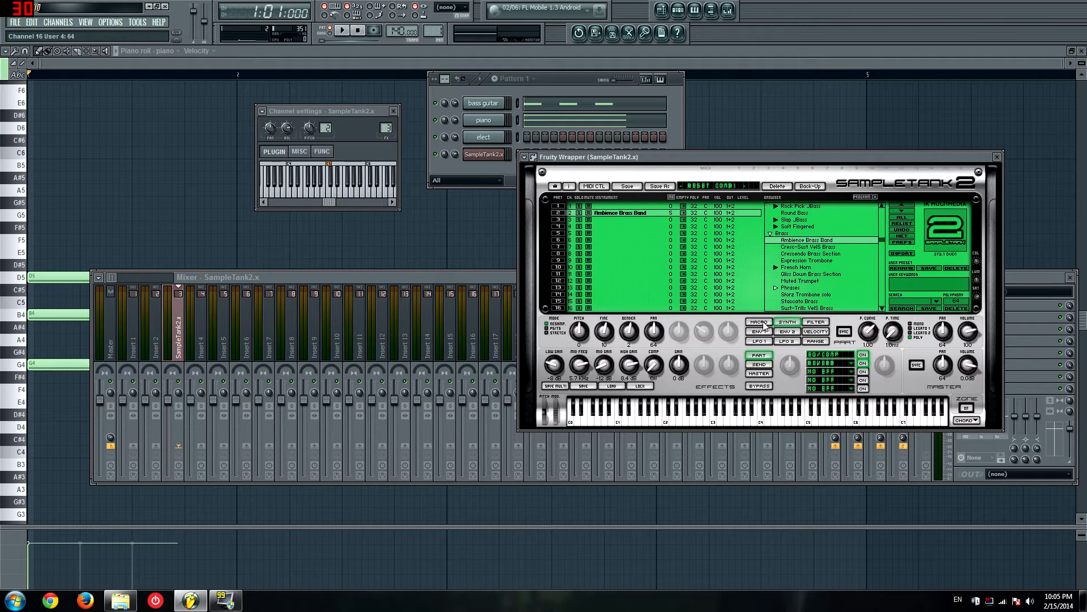
left_click(759, 324)
left_click(789, 326)
left_click(816, 326)
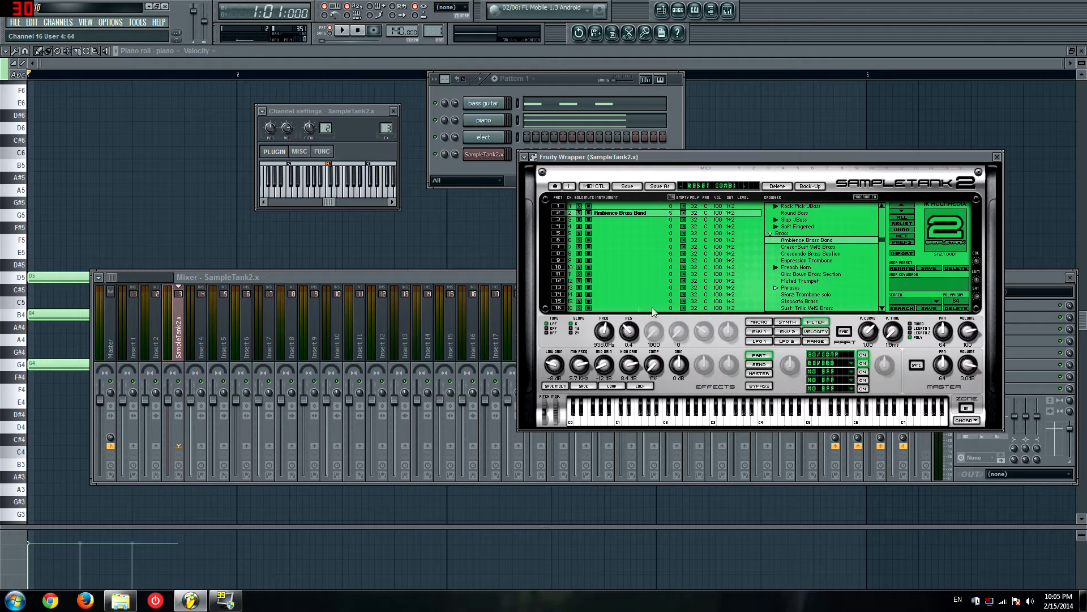
key("b")
key("t")
key("y")
key("t")
key("t")
key("y")
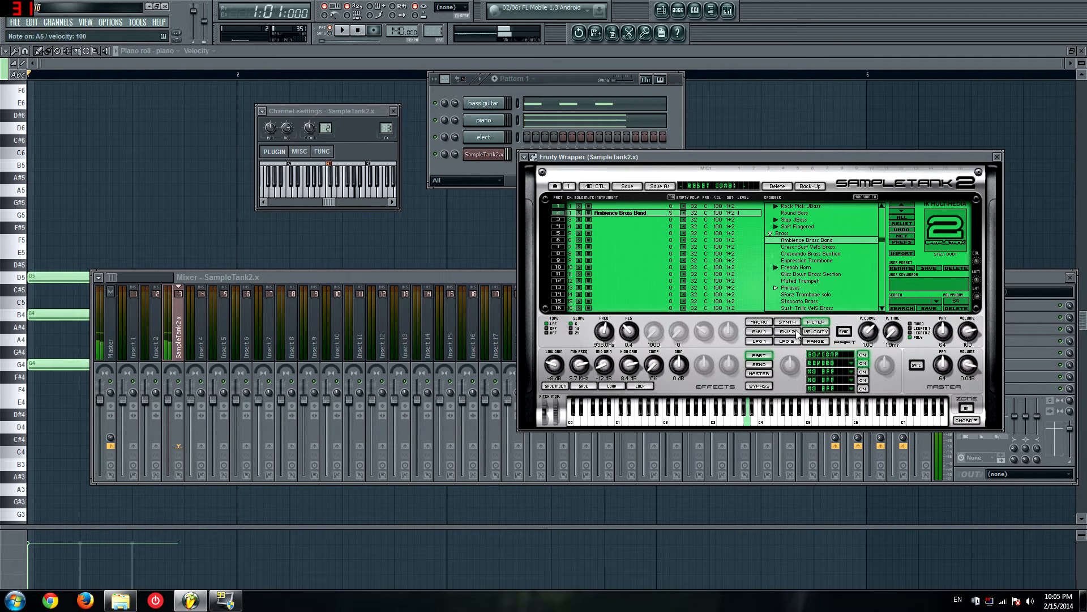
Step: Compare the Envelope 1 and Envelope 2 parameters of the Ambience Brass Band instrument
left_click(759, 331)
left_click(782, 332)
left_click(759, 333)
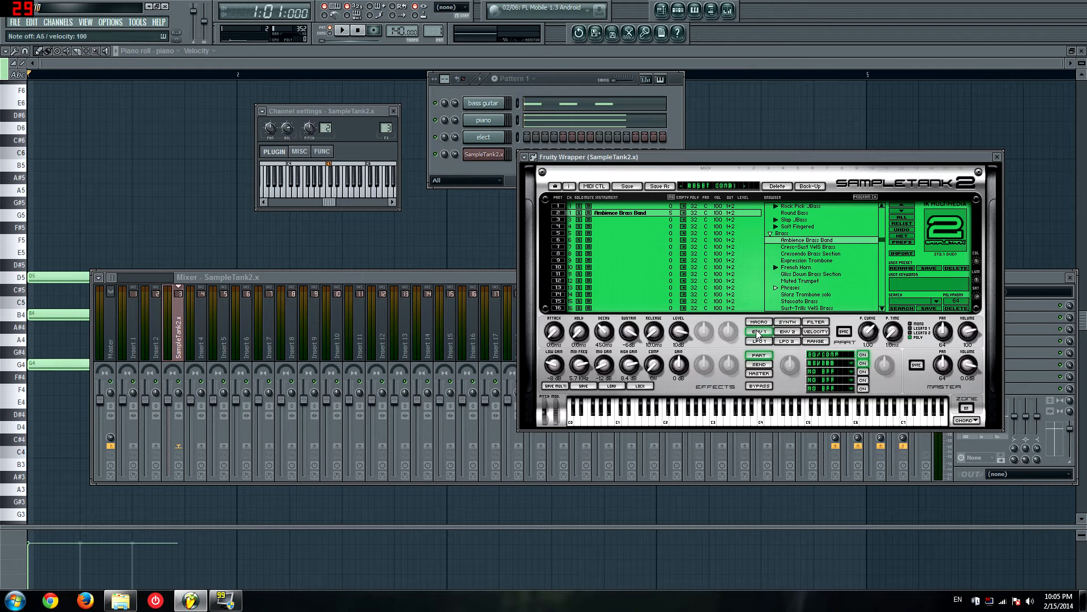
left_click(790, 332)
left_click(767, 332)
Step: Collapse the Brass and Guitar categories, and load Full Orchestra Exp from the Orchestra category into part 2
left_click(767, 234)
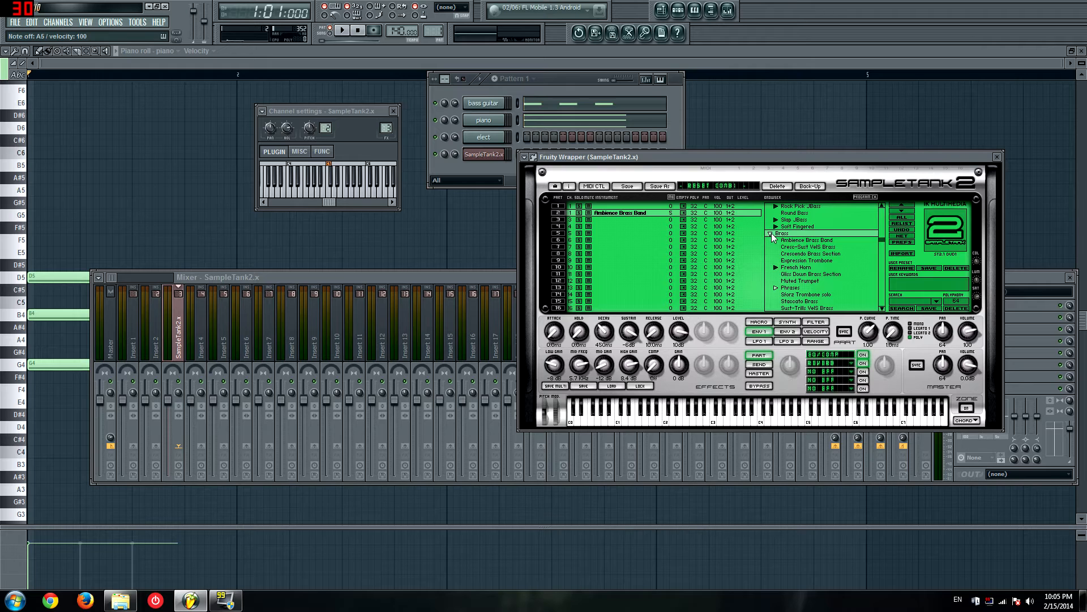
left_click(771, 235)
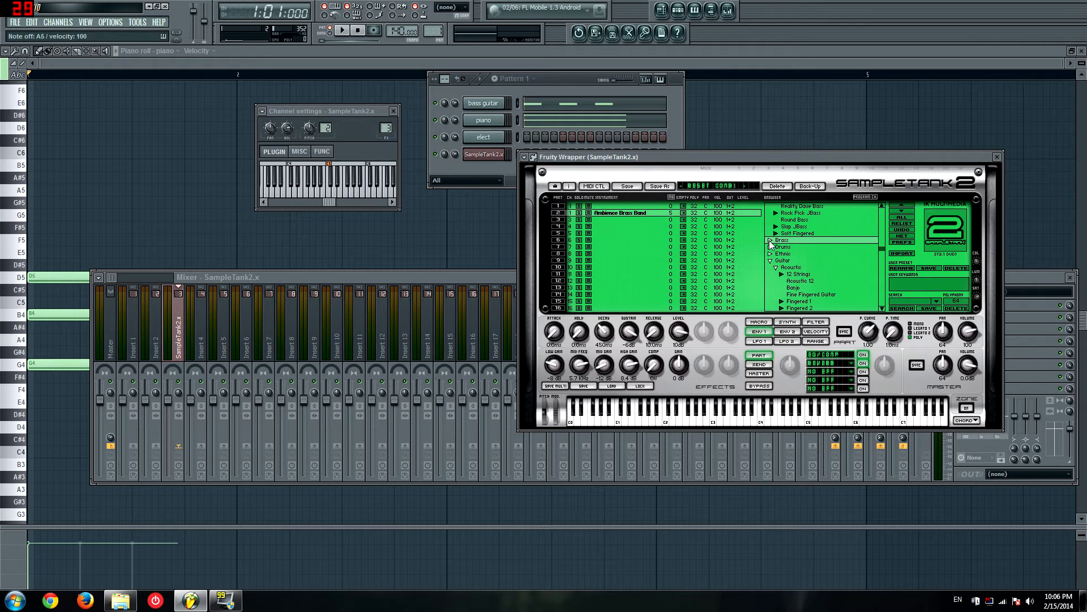
left_click(769, 261)
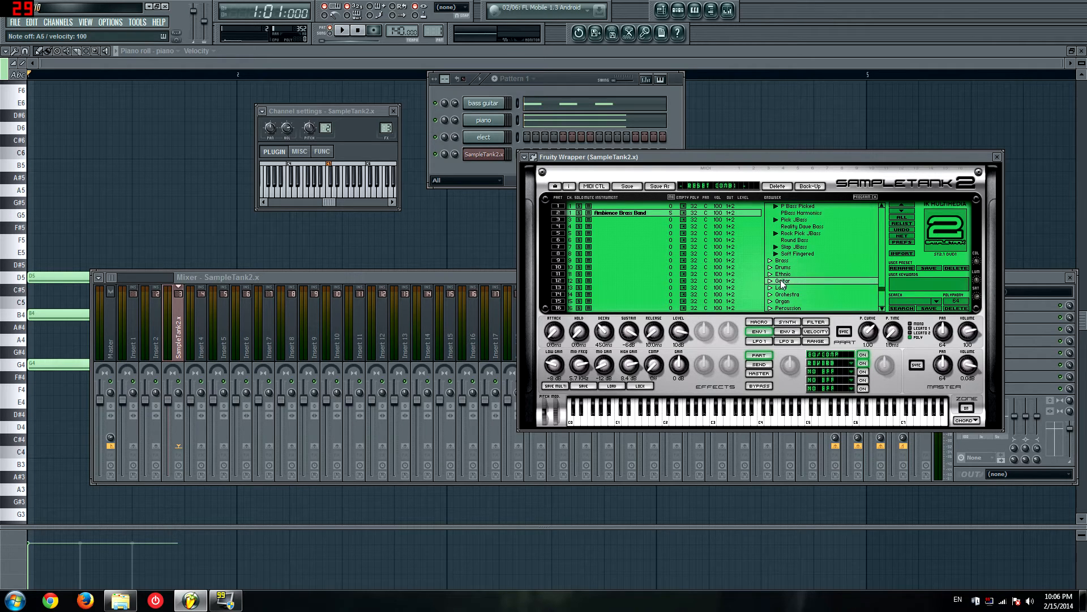
left_click(773, 267)
double_click(799, 248)
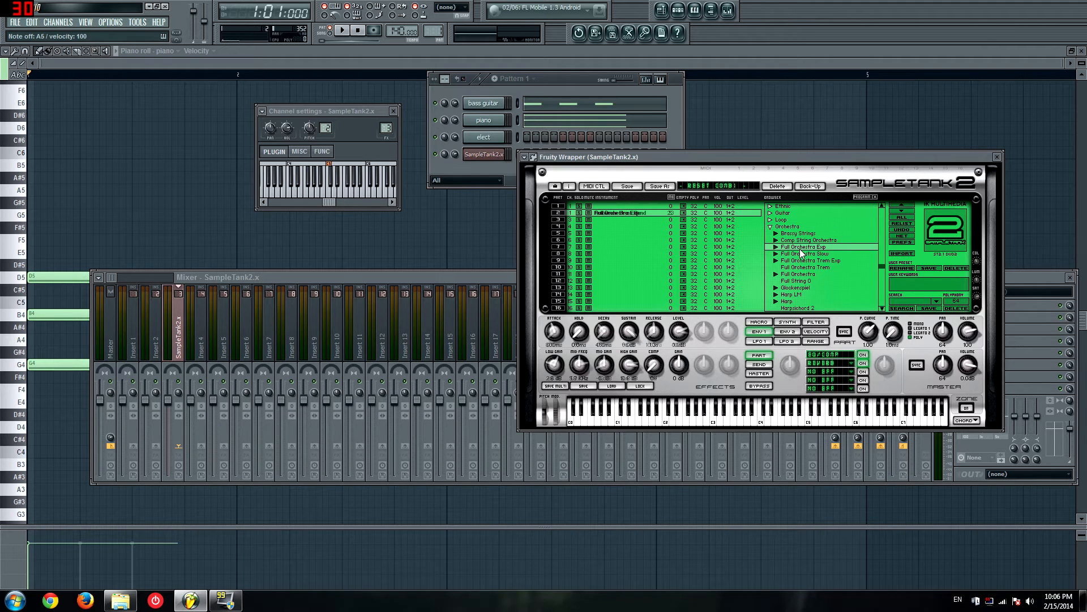
Step: Audition the Full Orchestra Exp instrument, and lower its Envelope 1 attack to about 145 ms
key("t")
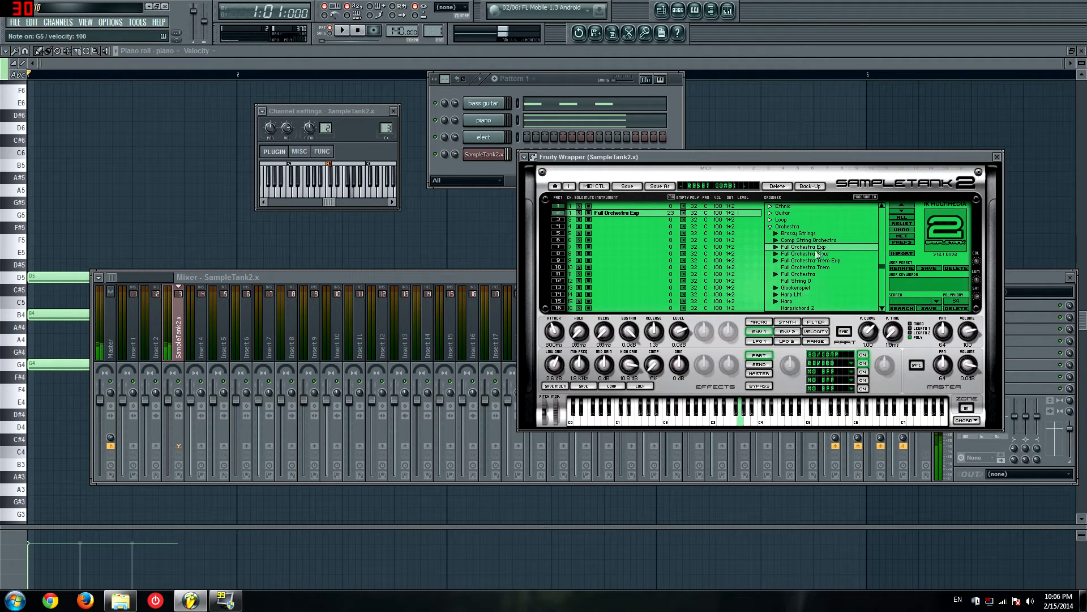
key("r")
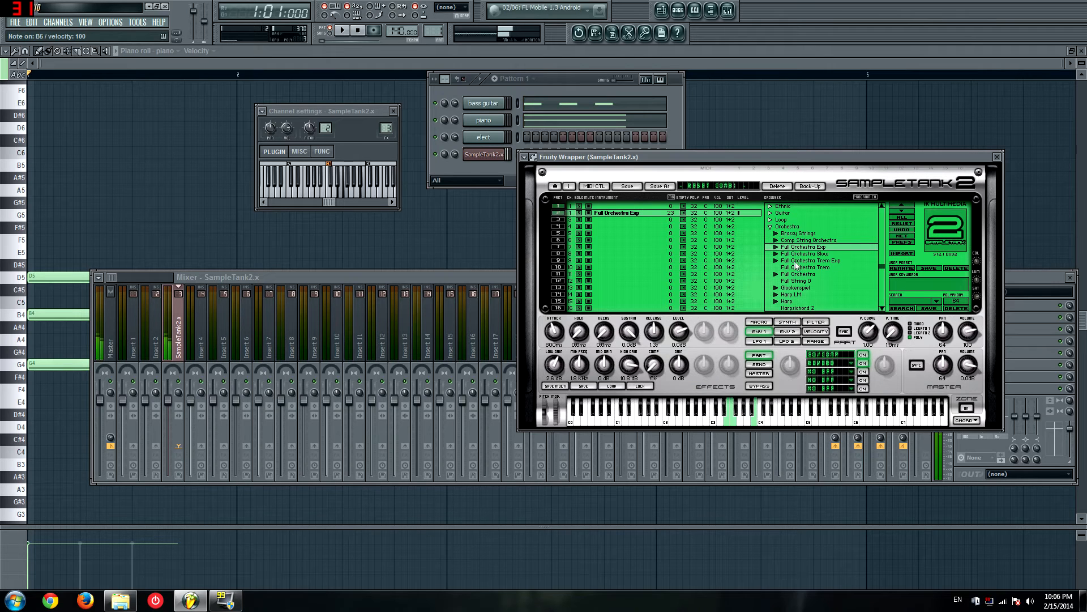
left_click_drag(554, 331, 553, 358)
key("r")
Step: Examine the Envelope, Velocity and LFO parameters of the orchestra instrument, and collapse the Orchestra category
left_click(789, 332)
left_click(814, 333)
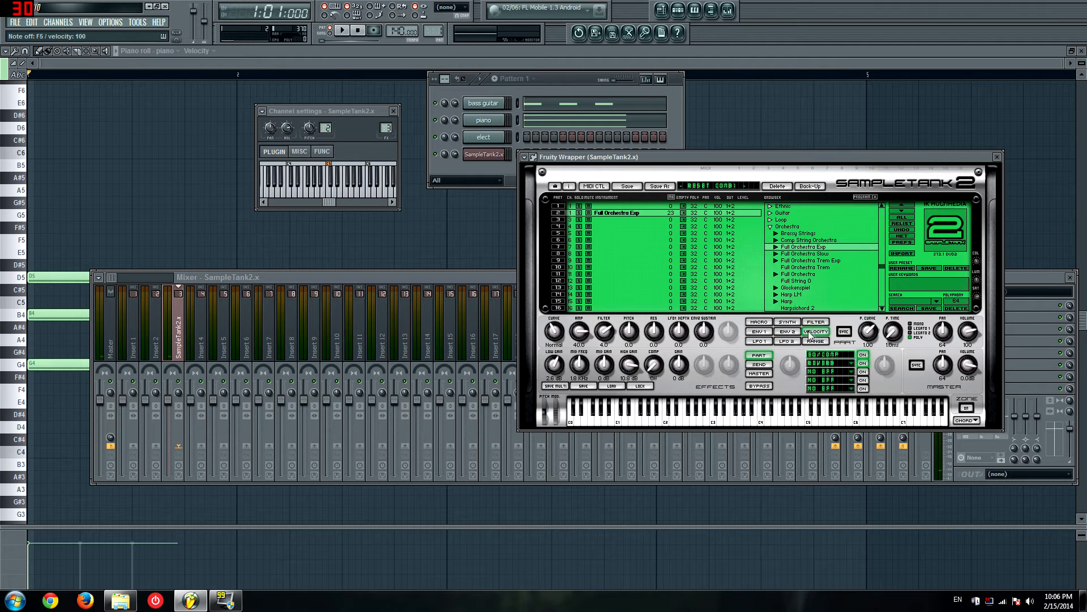
left_click(760, 341)
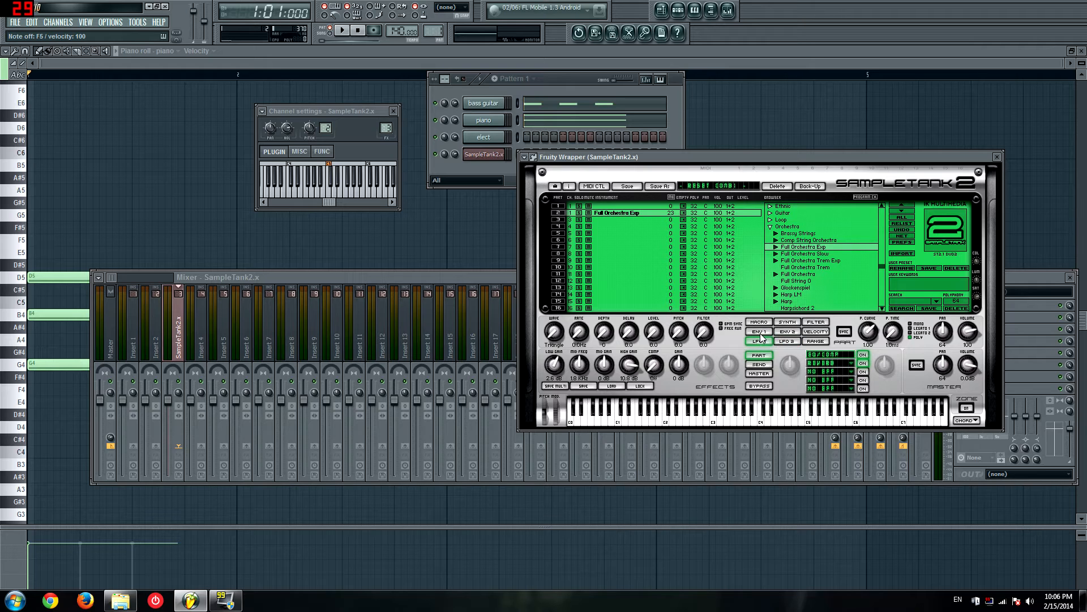
left_click(760, 333)
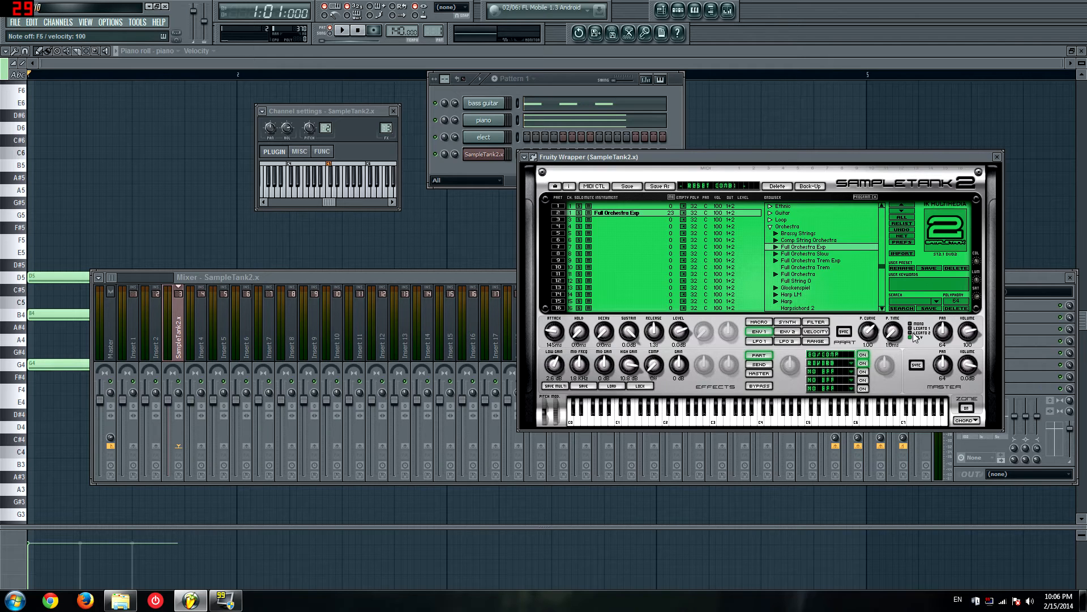
left_click(791, 333)
left_click(810, 332)
left_click(765, 339)
left_click(783, 341)
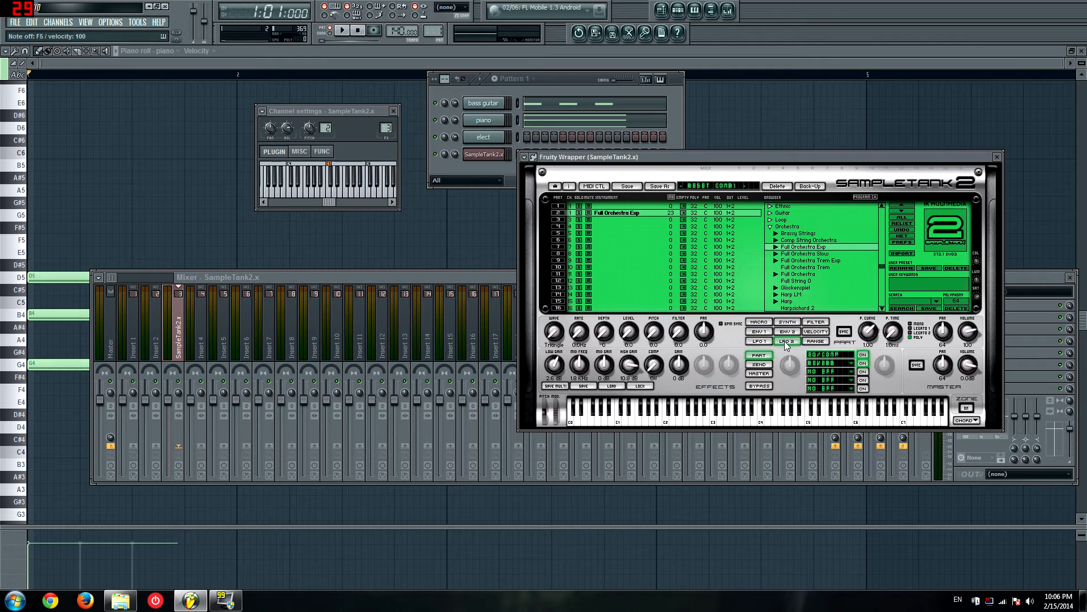
left_click(760, 342)
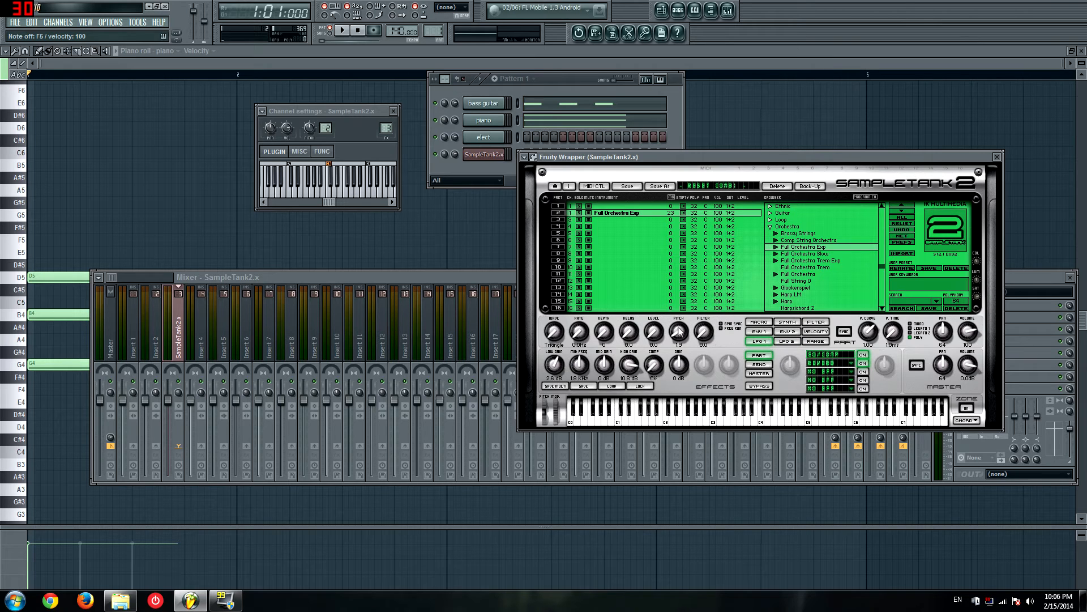
left_click(771, 227)
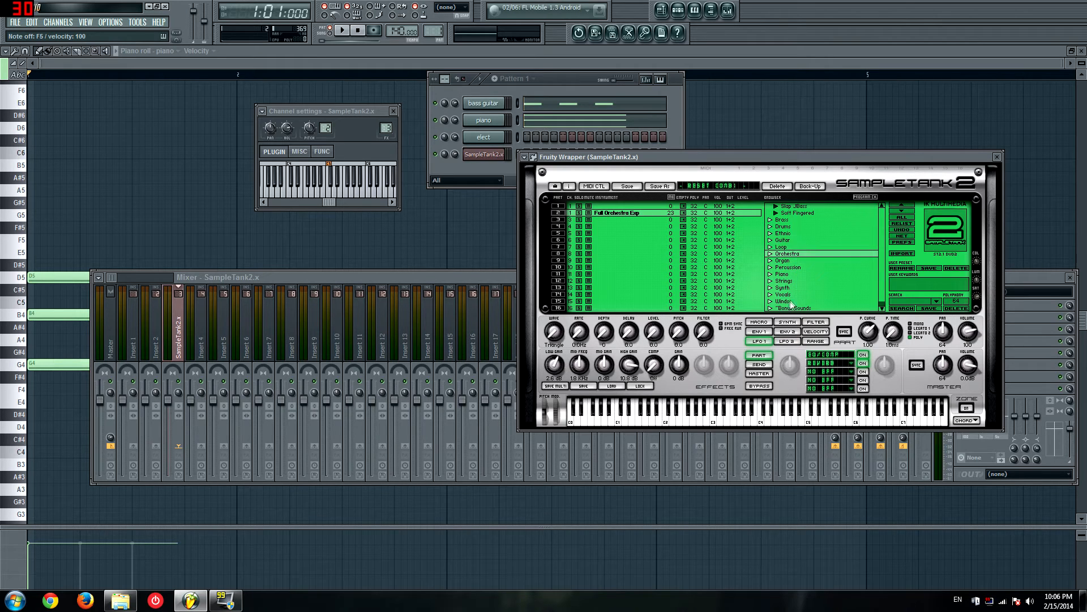
Step: Load Cellos 2 from the Cello group of the Strings category into part 2, and audition it
double_click(779, 281)
double_click(781, 288)
scroll(789, 279, "down", 4)
double_click(795, 274)
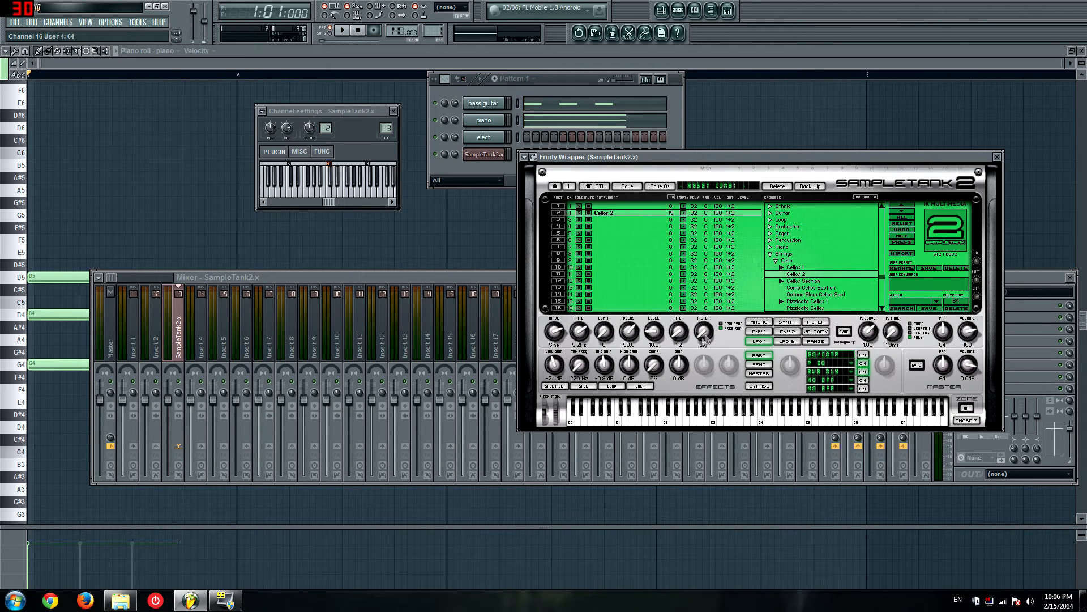
key("v")
Step: Raise the LFO 1 pitch amount of Cellos 2 to about 43.4, and adjust the LFO 1 rate while auditioning notes
key("v")
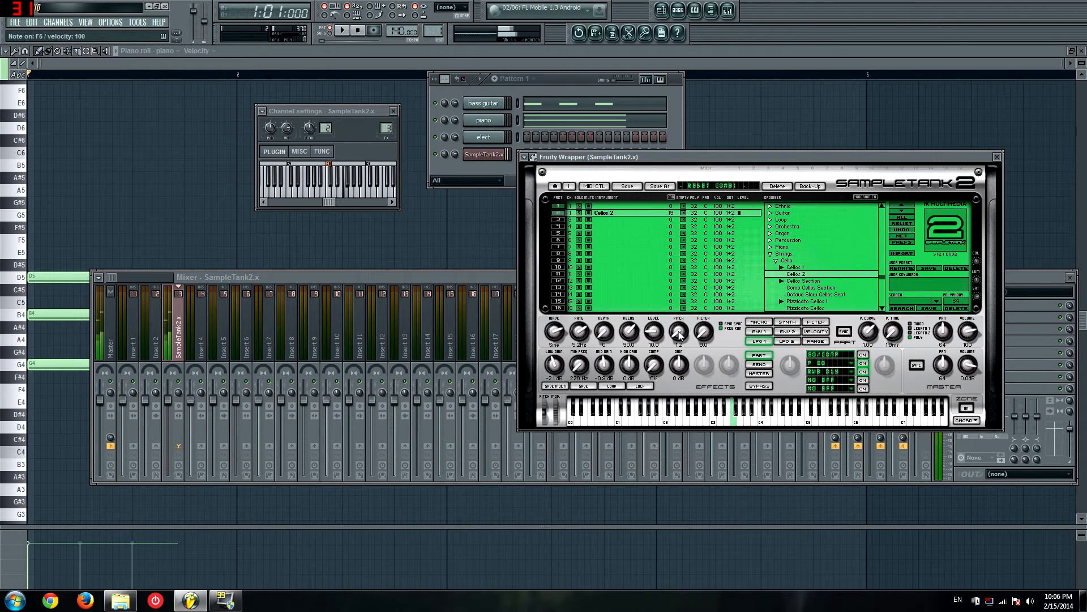
left_click_drag(685, 336, 697, 287)
key("v")
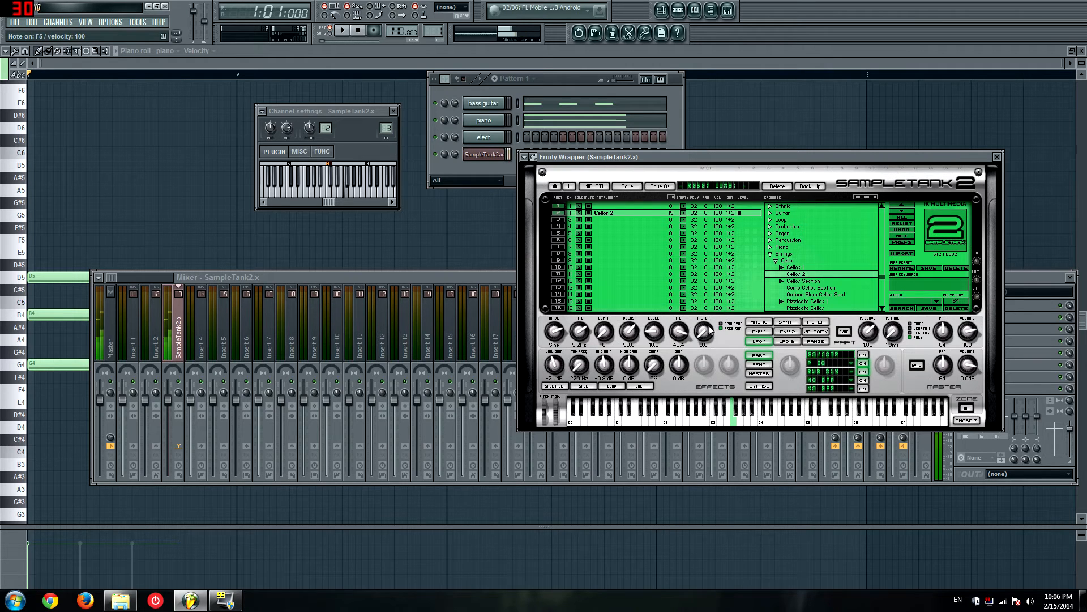
left_click(788, 341)
key("v")
left_click(759, 341)
key("b")
key("v")
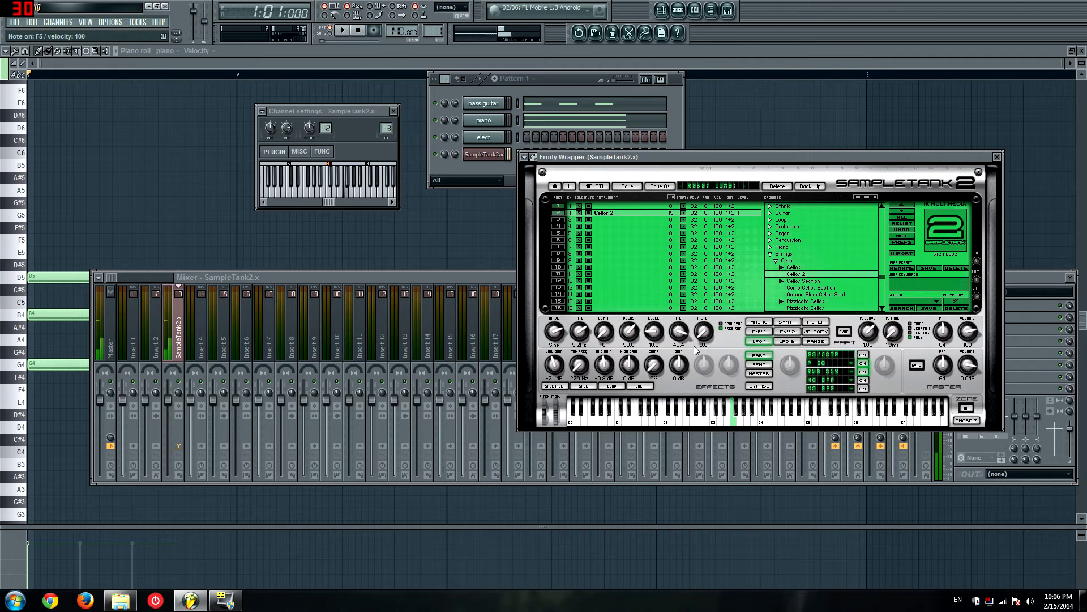
left_click_drag(587, 335, 627, 259)
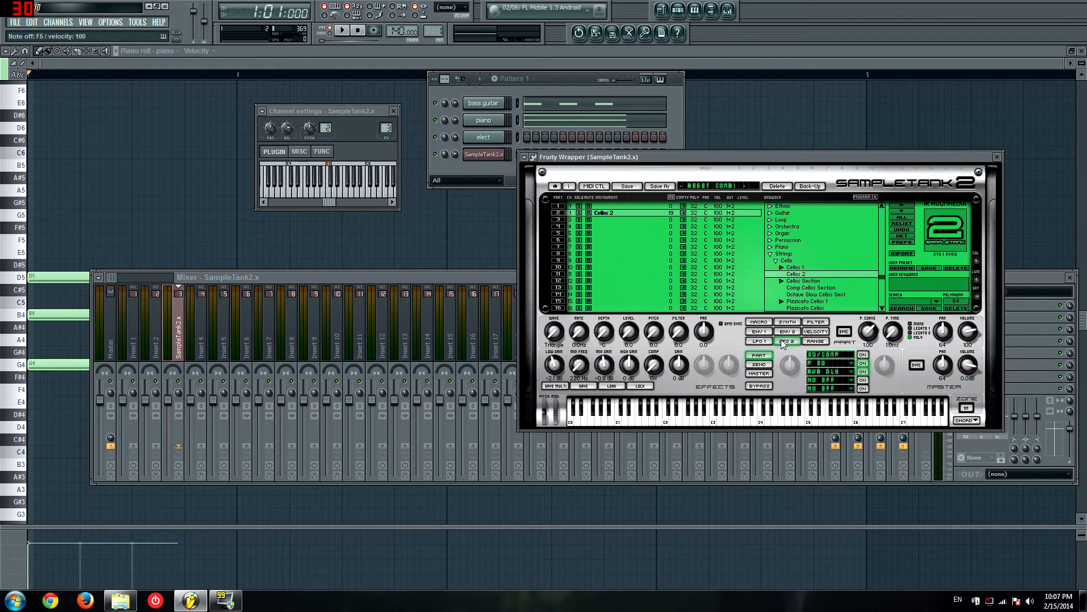
Step: Examine the Envelope 1, Envelope 2, Range and Macro parameters of the Cellos 2 instrument
left_click(759, 332)
left_click(785, 333)
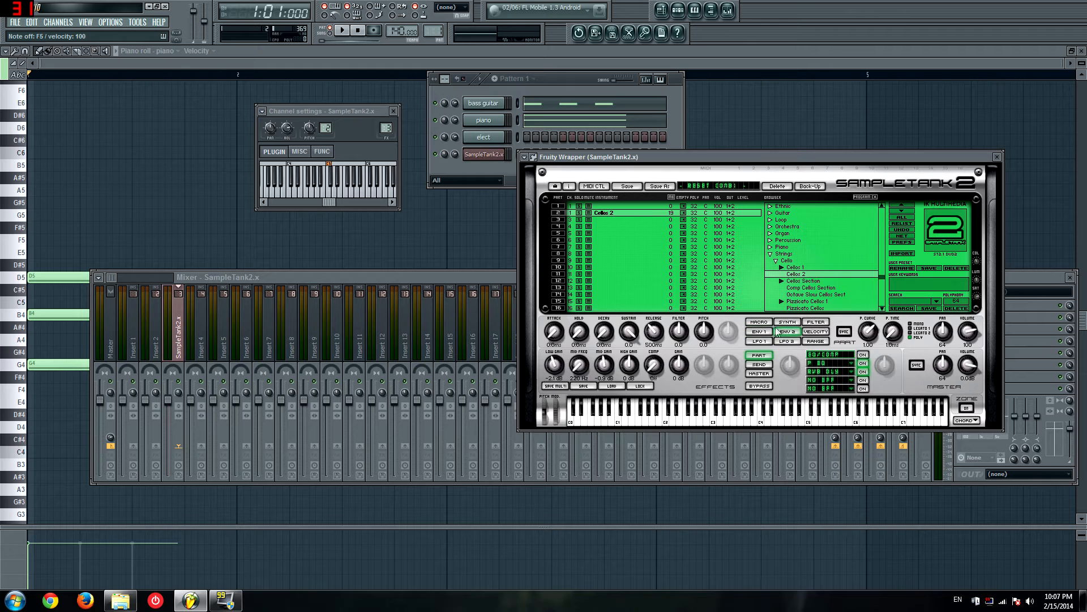
left_click(759, 324)
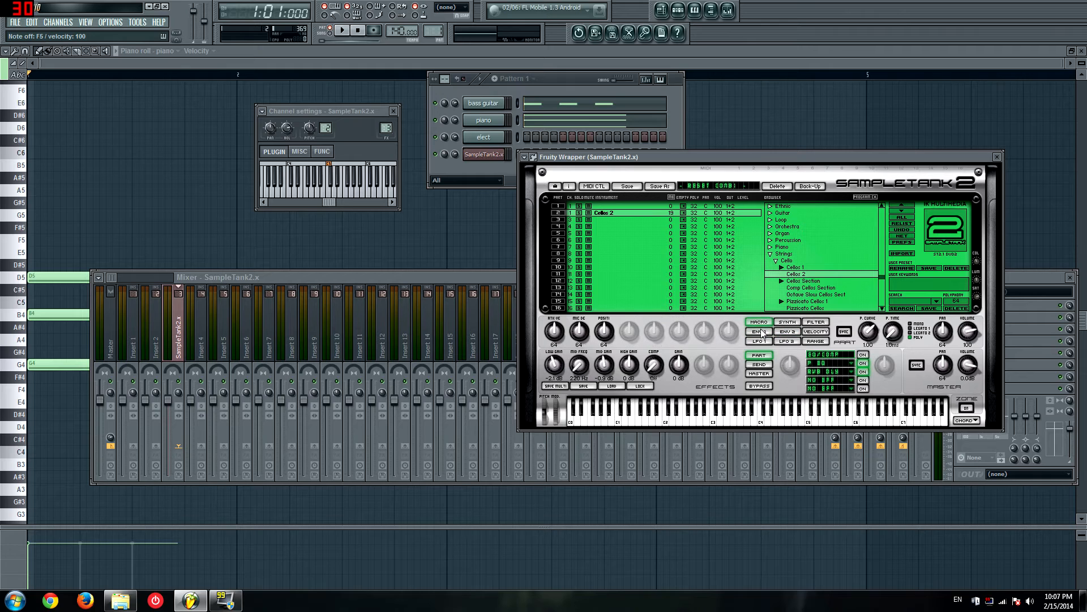
left_click(793, 338)
left_click(814, 339)
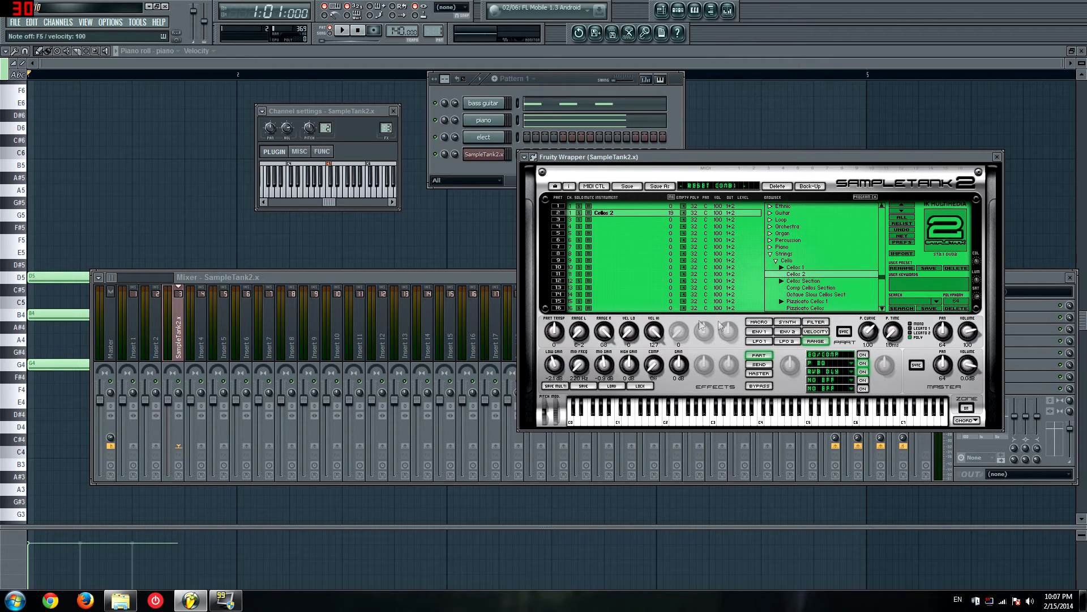
left_click(759, 322)
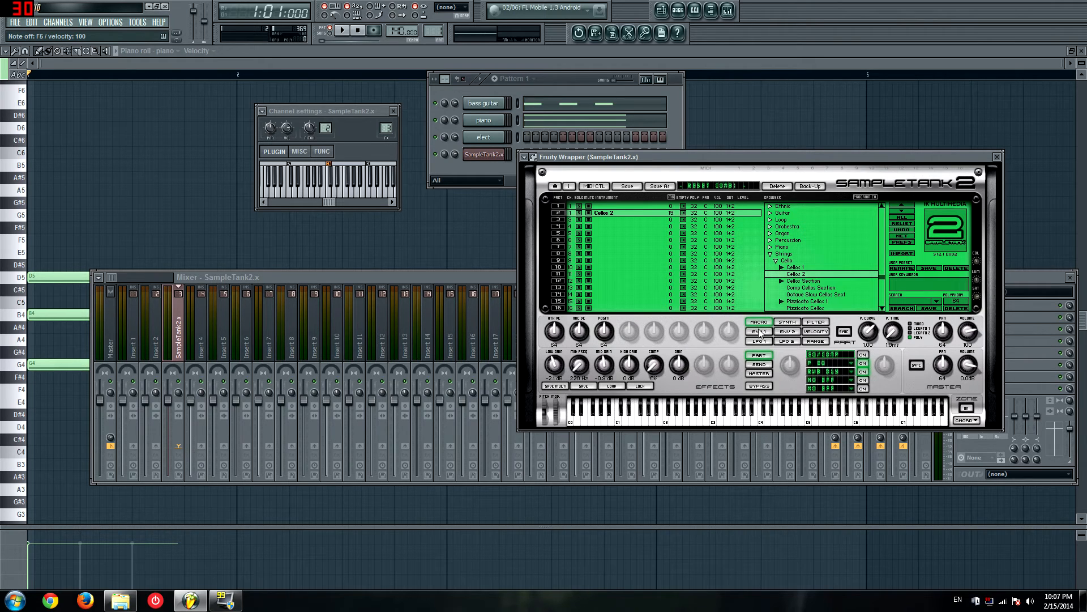
left_click(759, 331)
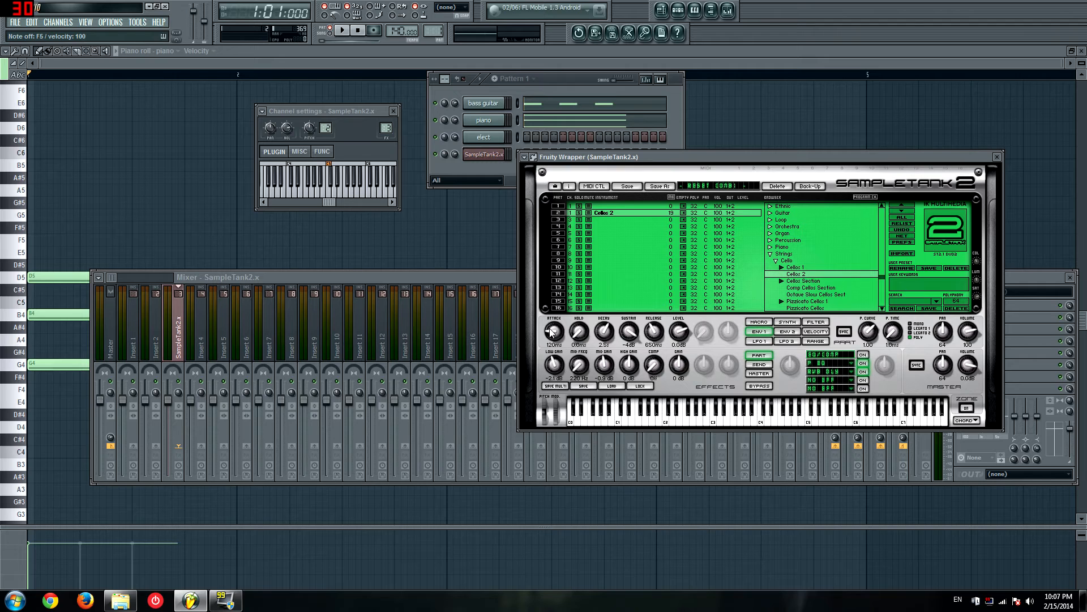
left_click(787, 332)
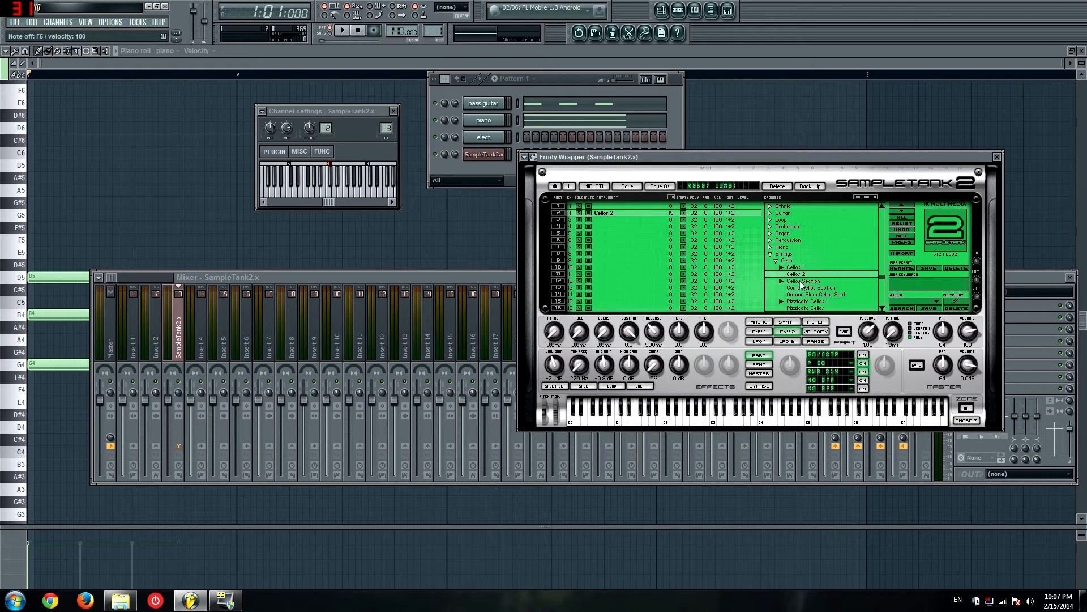
Step: Collapse the Strings and Bass categories, and expand the Brass category in the instrument browser
scroll(807, 289, "down", 4)
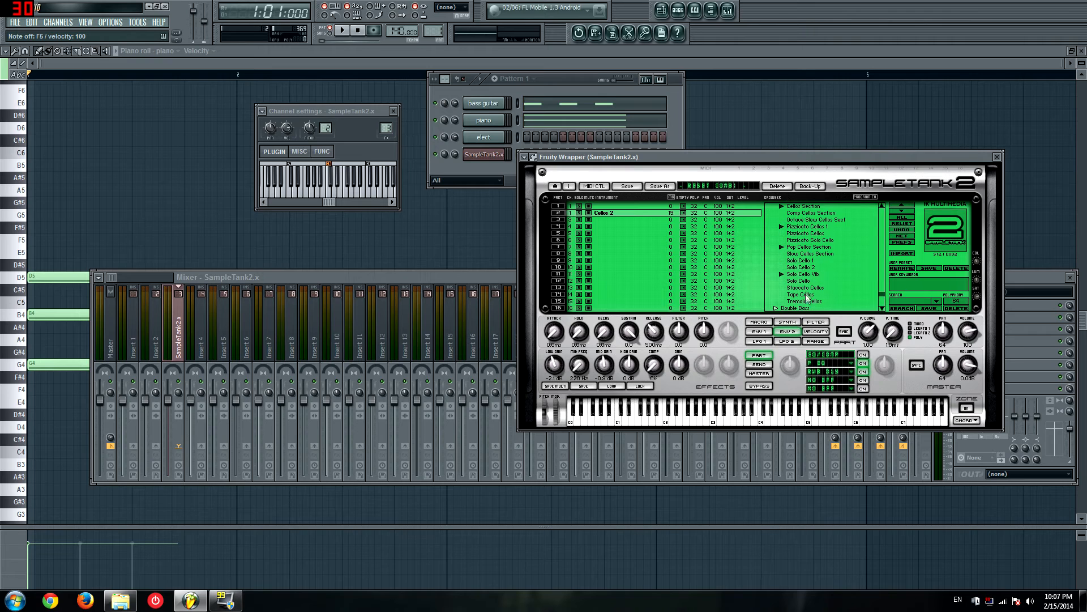
scroll(807, 291, "up", 2)
scroll(807, 292, "up", 1)
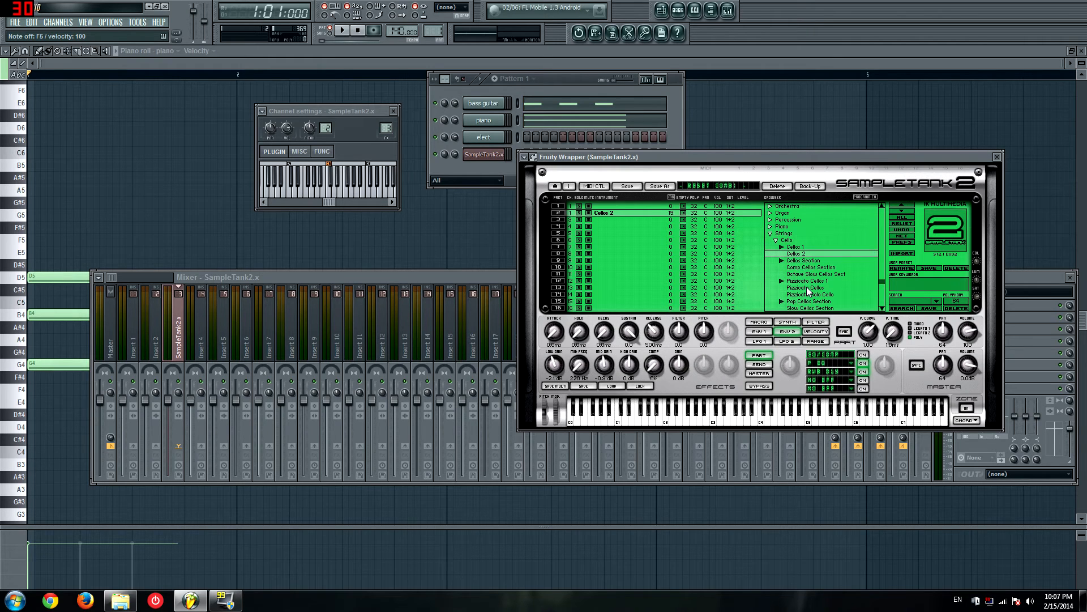
scroll(822, 254, "up", 2)
left_click(770, 281)
scroll(784, 278, "up", 7)
left_click_drag(886, 234, 884, 200)
left_click(770, 206)
left_click(772, 211)
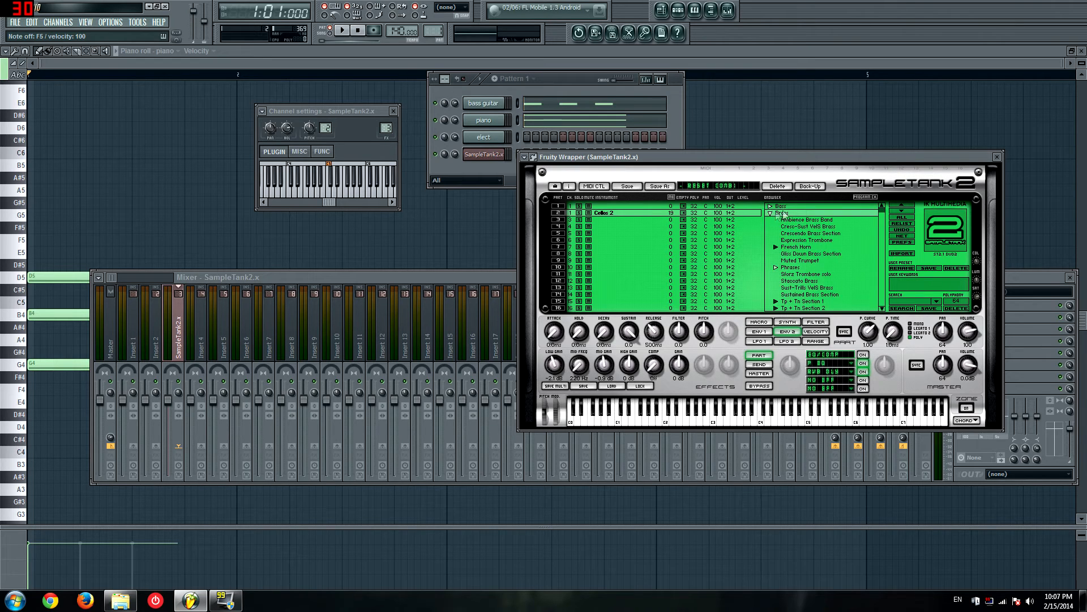
Step: Try the 93bpm brass phrases such as Phrase_a2 in part 2, and load Gliss Down Brass Section
scroll(797, 231, "down", 2)
scroll(803, 249, "up", 1)
left_click(780, 239)
left_click(801, 253)
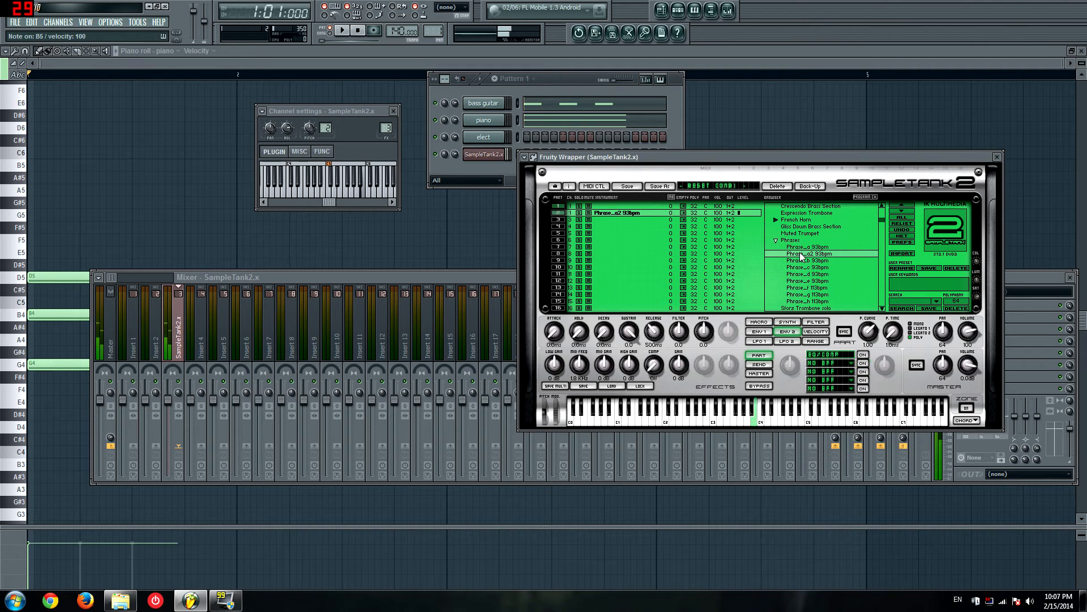
left_click(807, 266)
left_click(805, 226)
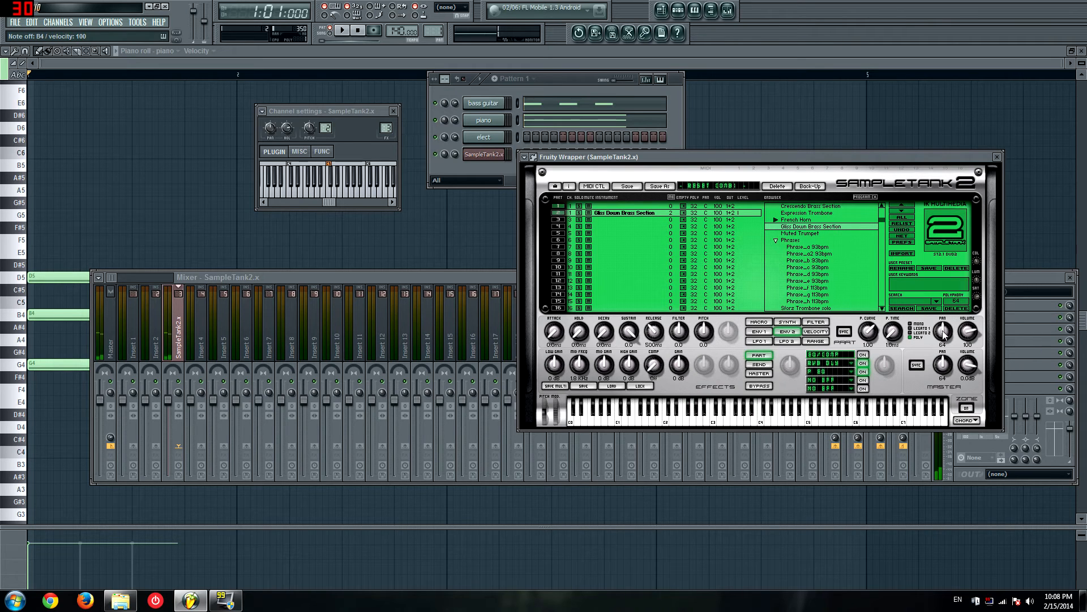
Step: Load Trumpet Solo Forte into part 2, and try its Legato 1 and Mono voice modes
scroll(824, 225, "down", 8)
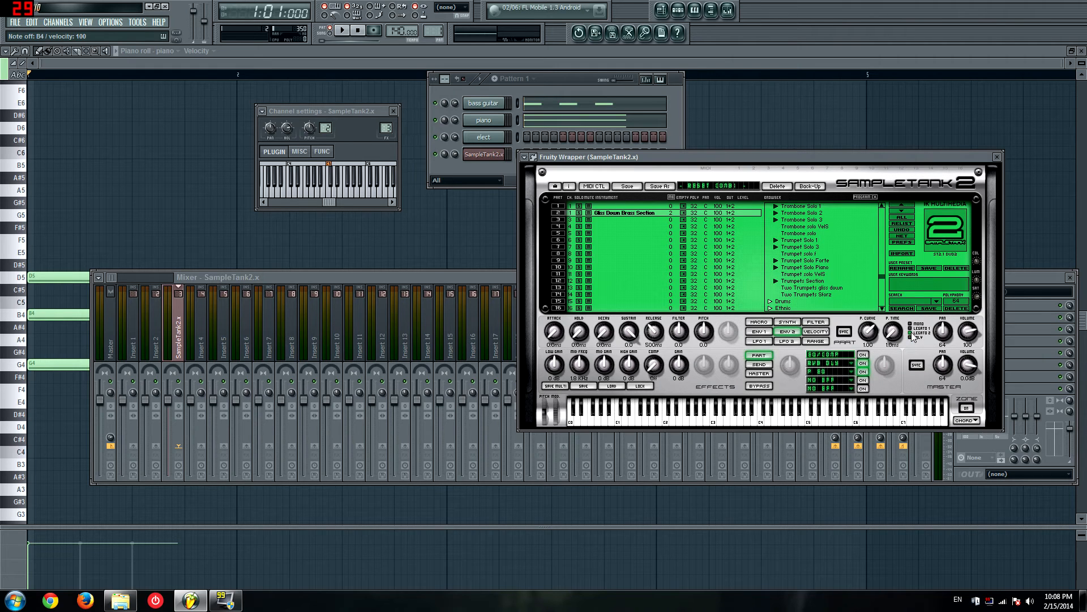
double_click(799, 261)
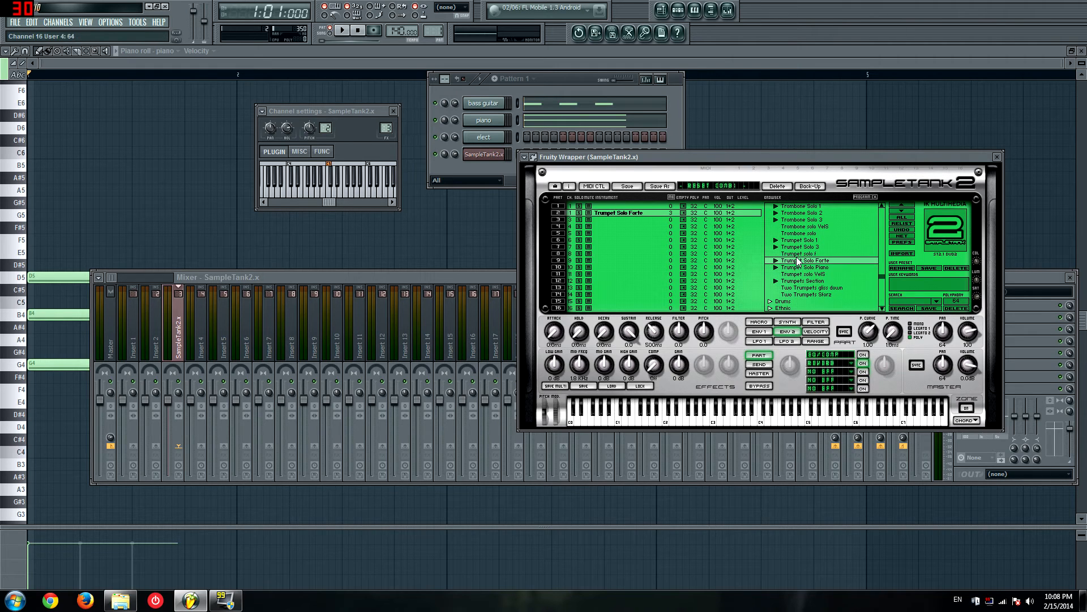
left_click(911, 329)
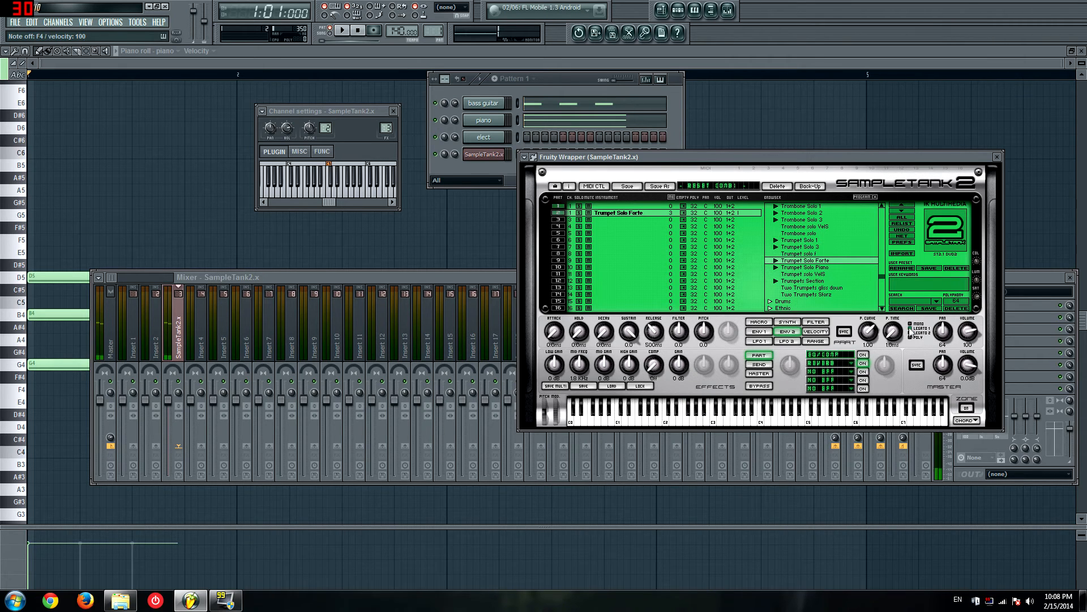
left_click(910, 325)
Step: Load Trumpet solo VelS into the empty part 3, and lower the master volume to about -24 dB
left_click(620, 219)
double_click(782, 274)
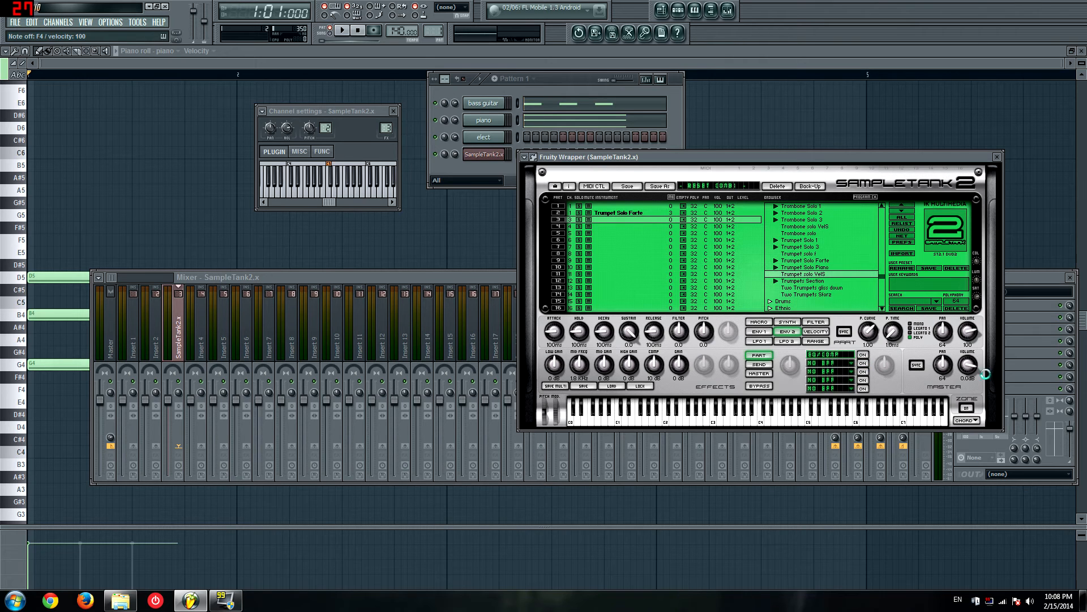
left_click_drag(973, 367, 968, 390)
Step: Select part 2, raise the master volume to about 0 dB, and audition a run of notes
left_click(615, 214)
key("super")
key("super")
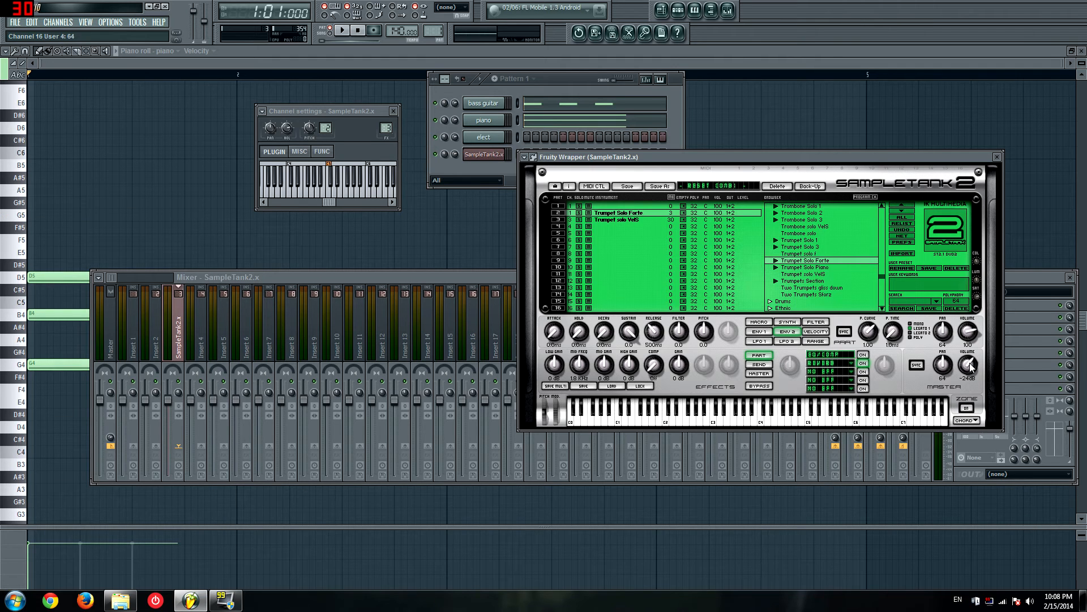
left_click_drag(972, 368, 969, 332)
key("b")
key("n")
key("m")
key("comma")
Step: Examine the insert effects in the second and third slots of the trumpet in part 3
left_click(635, 221)
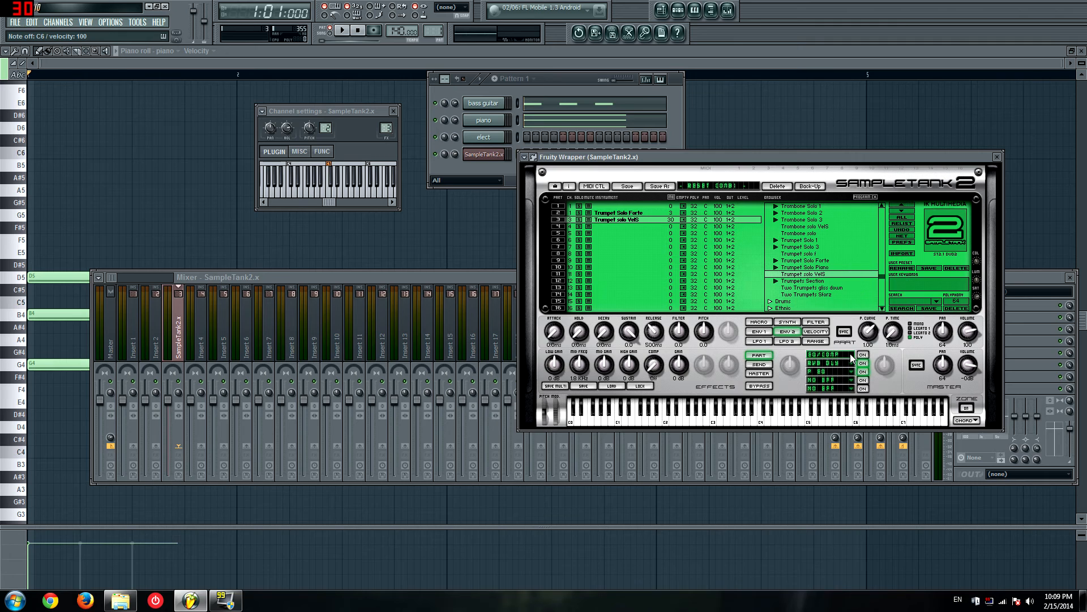
left_click(826, 362)
left_click(844, 371)
Step: Try Two Trumpets gliss down and the Ethnic instrument Accordion Musette in part 3, and view the accordion's EQ/Comp settings
double_click(810, 287)
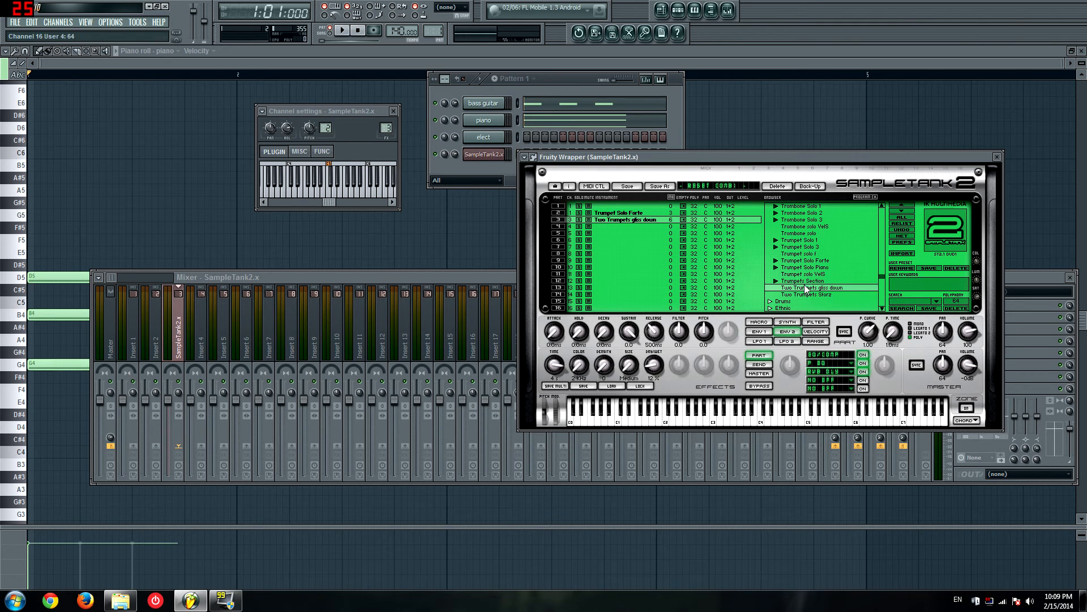
scroll(783, 280, "down", 2)
double_click(784, 274)
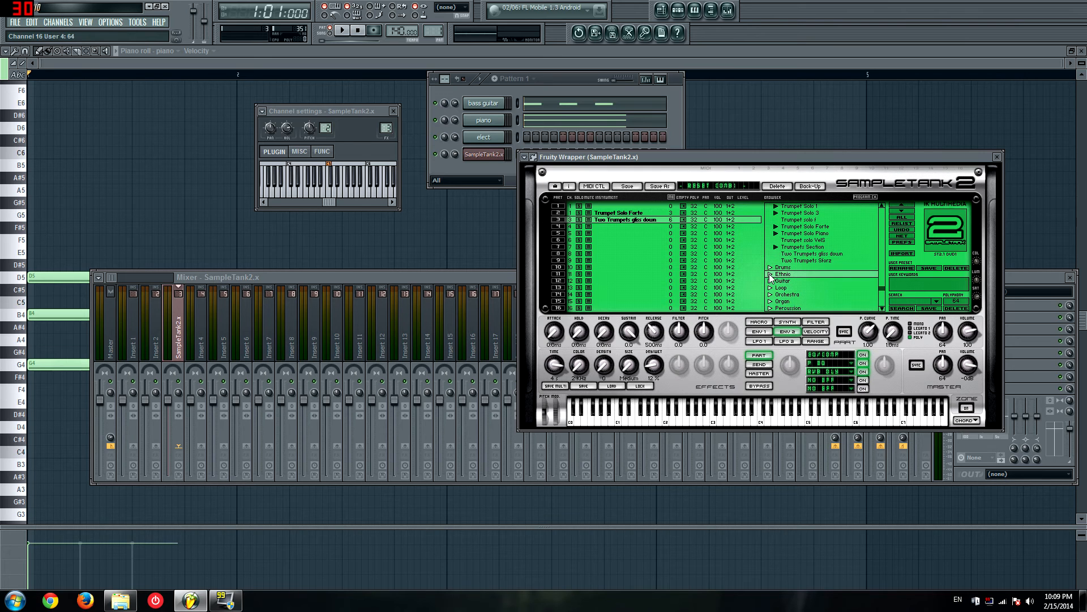
double_click(785, 288)
left_click(834, 355)
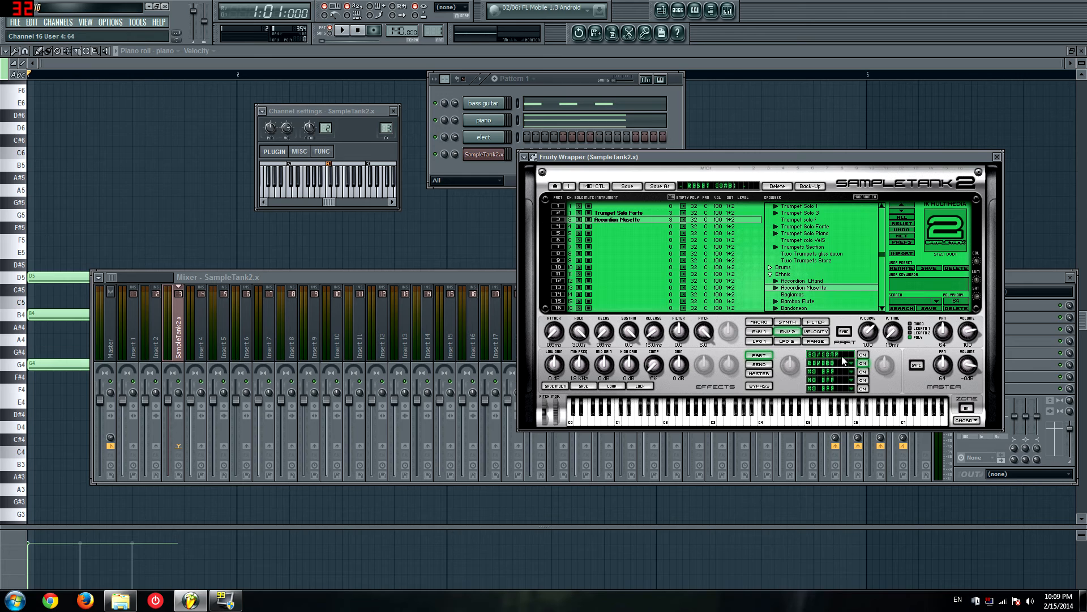
Step: Try the Ethnic instruments Bang Di Vibrato and GS Recorder in part 3, and load Harmonica
scroll(792, 273, "down", 2)
double_click(798, 281)
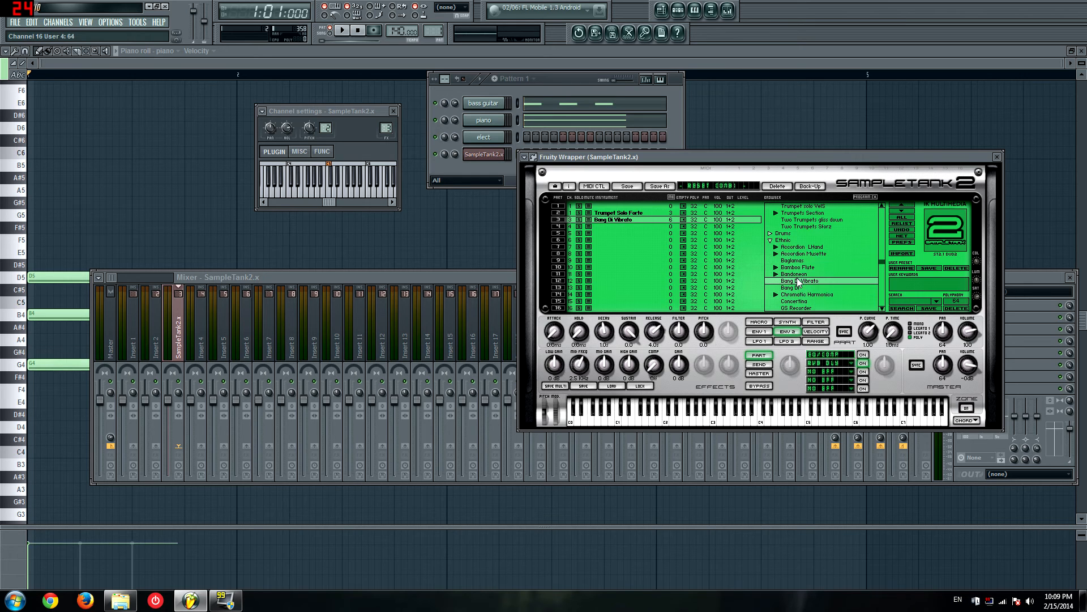
double_click(803, 307)
scroll(805, 306, "down", 2)
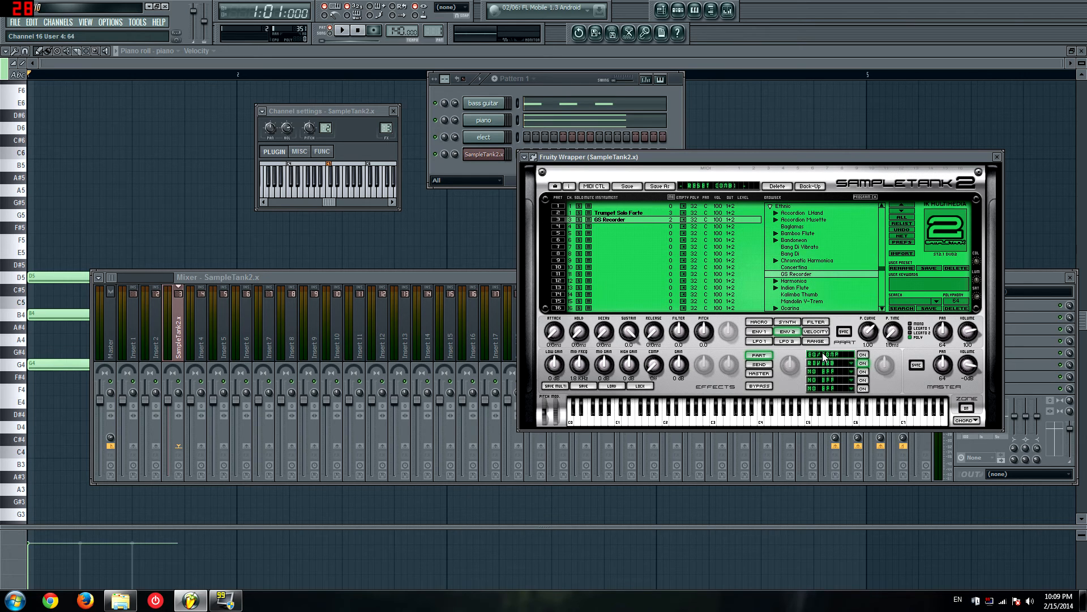
double_click(811, 281)
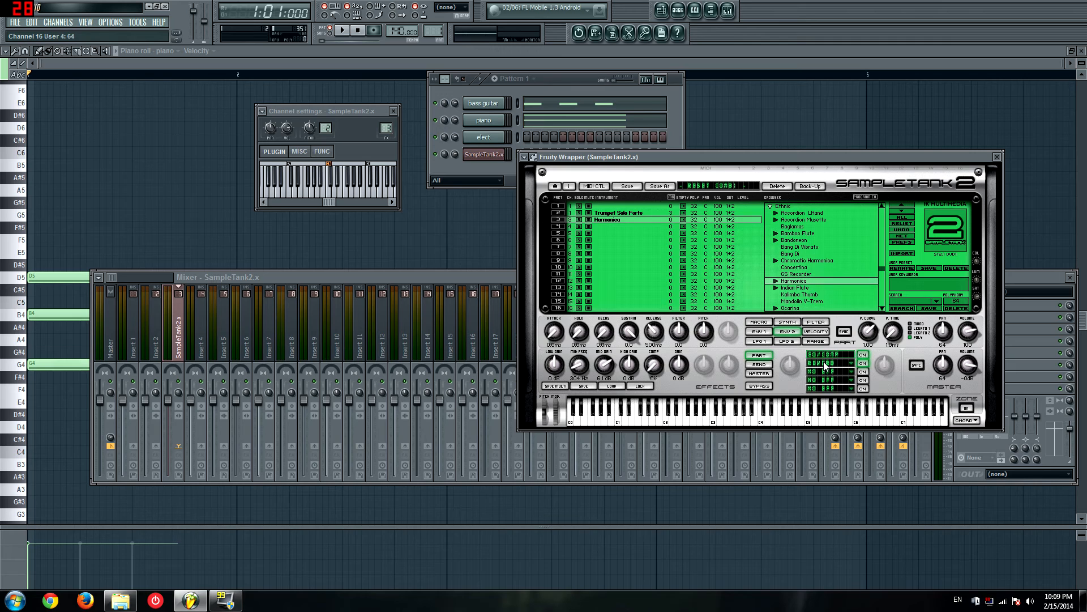
Step: Audition the Harmonica while toggling its Reverb effect, and lower the reverb's dry/wet mix
left_click(862, 364)
key("n")
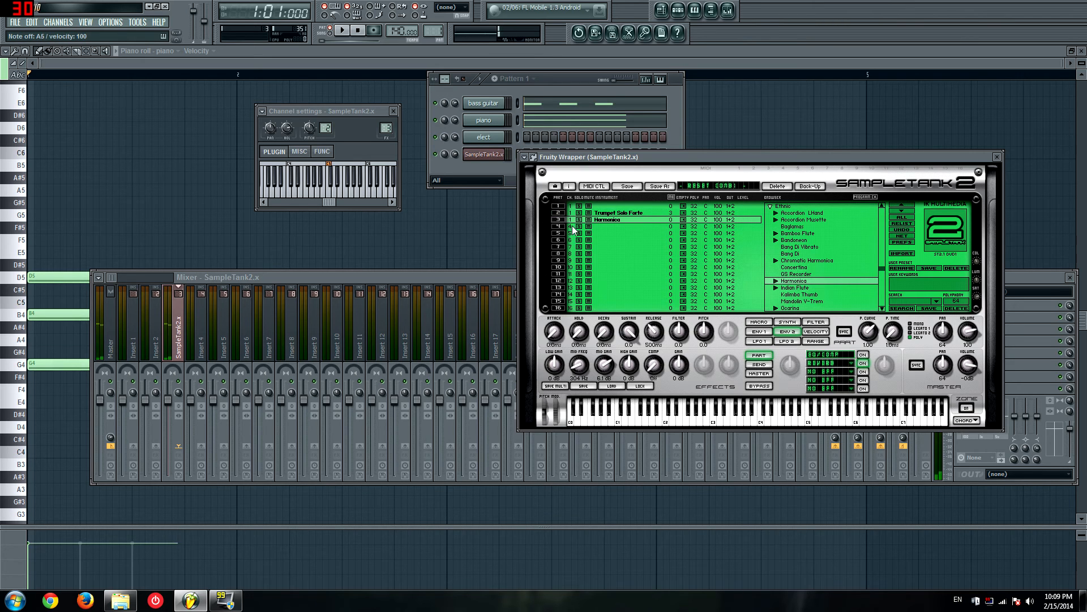
key("v")
key("v")
left_click(814, 367)
key("v")
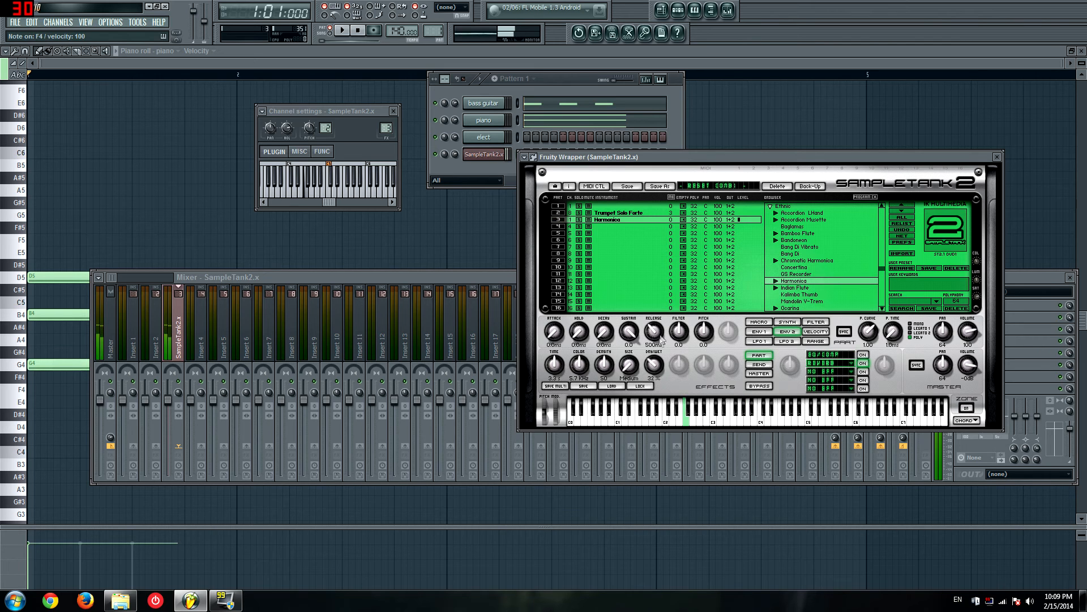
left_click_drag(676, 295, 675, 334)
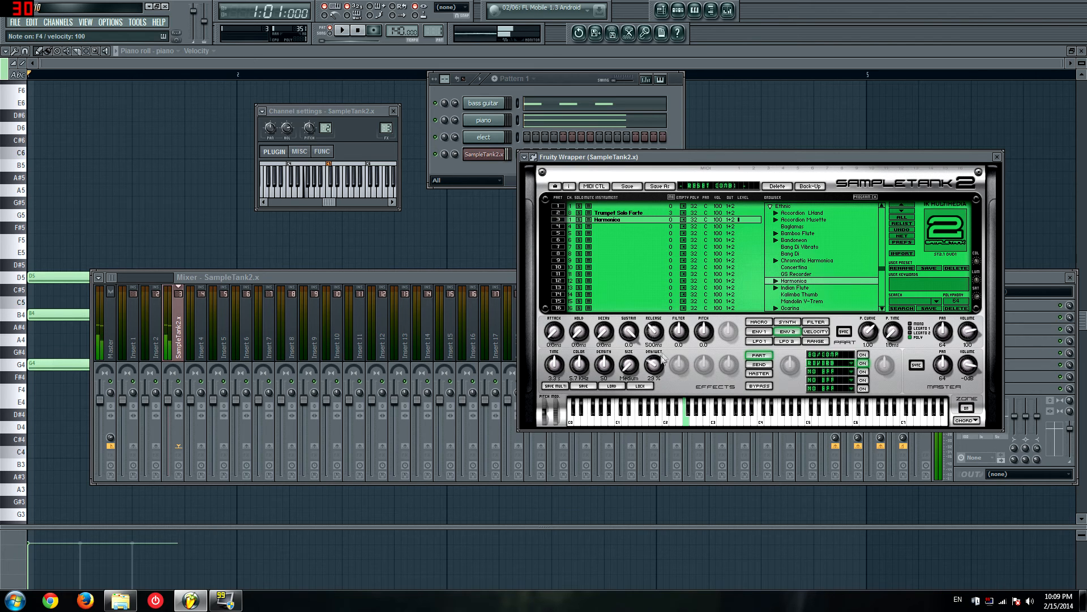
Step: Add a Delay effect in the Harmonica's third slot with BPM sync on, time 1/4, mode Dly LR and feedback about 67 %
left_click(852, 371)
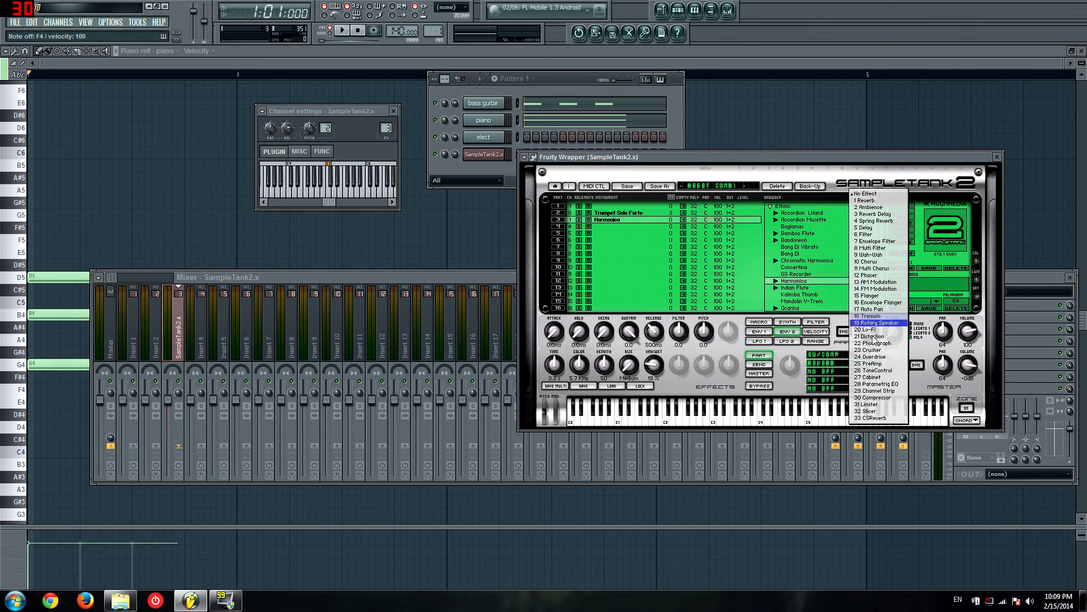
left_click(872, 228)
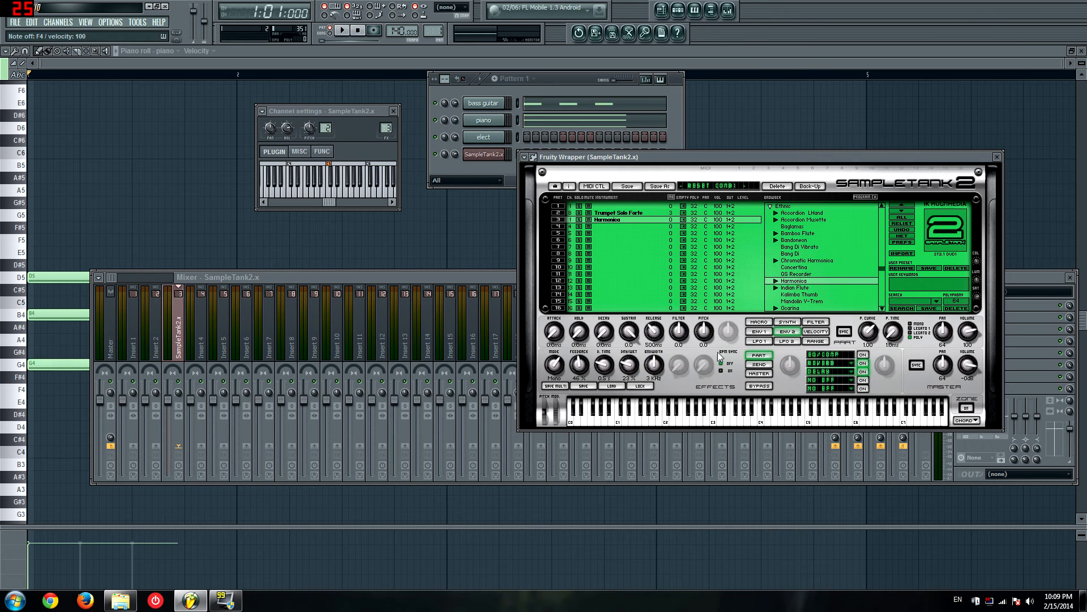
left_click(721, 371)
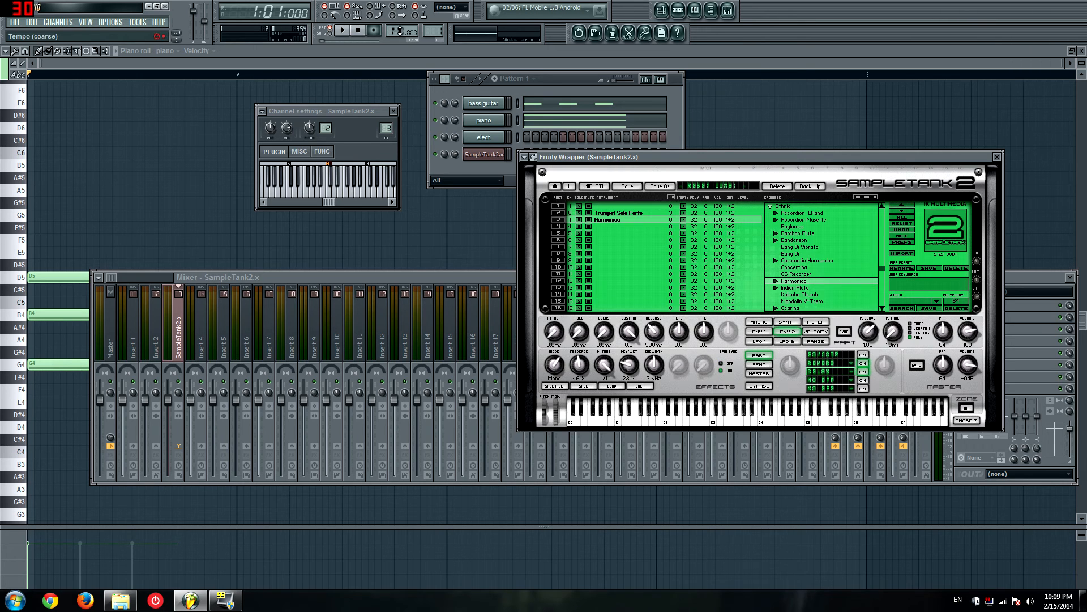
left_click_drag(605, 373, 600, 416)
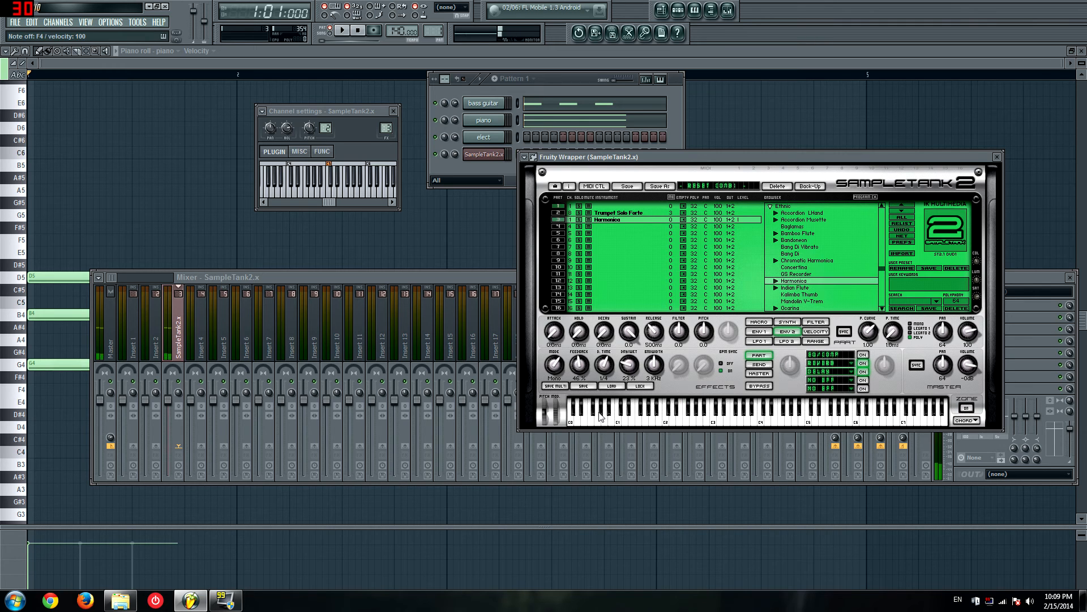
left_click_drag(554, 365, 587, 354)
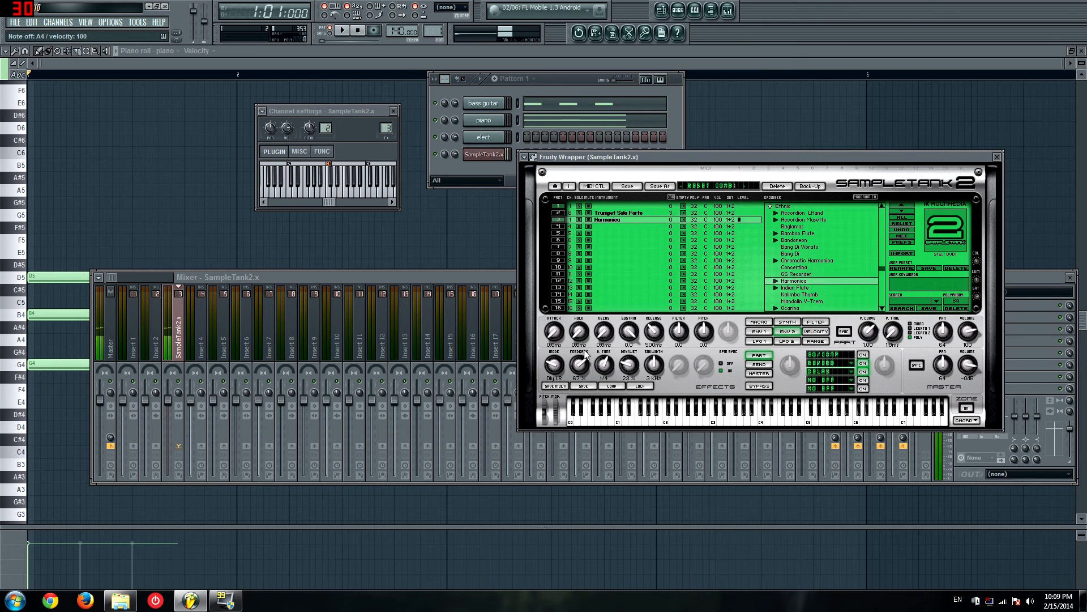
Step: Look through the effect choices, collapse the Brass and Ethnic groups, and browse the Electronic drum instruments
left_click(852, 375)
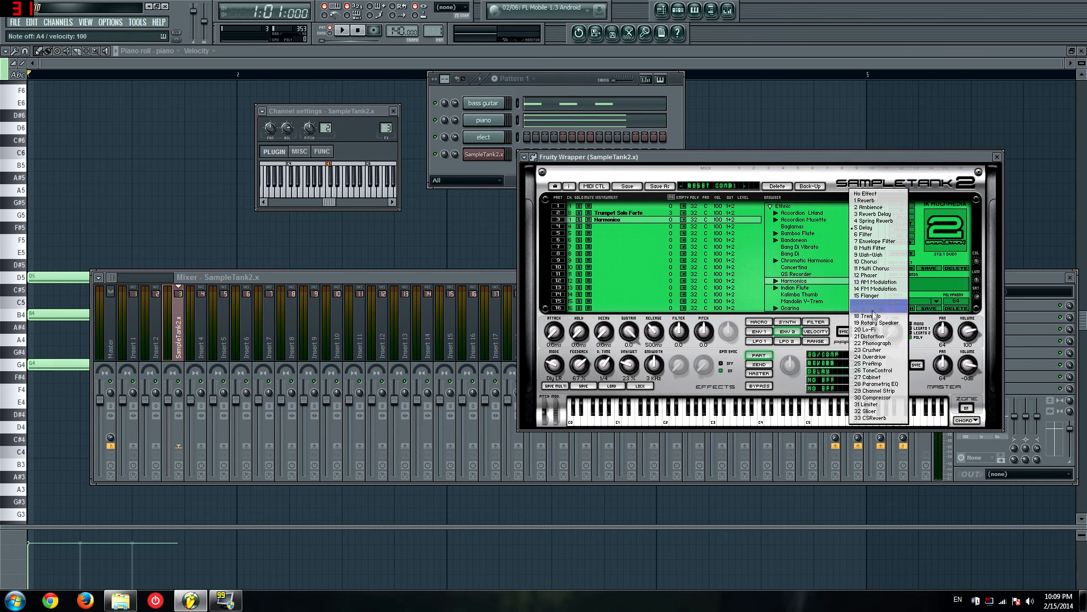
left_click(790, 245)
left_click_drag(884, 272, 882, 201)
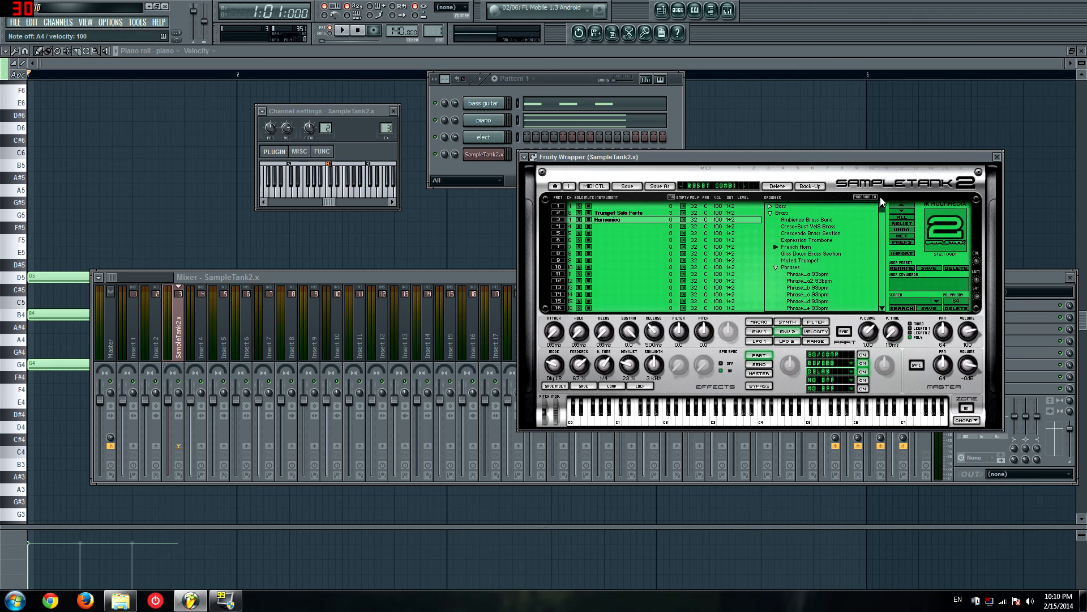
left_click(772, 214)
left_click(770, 220)
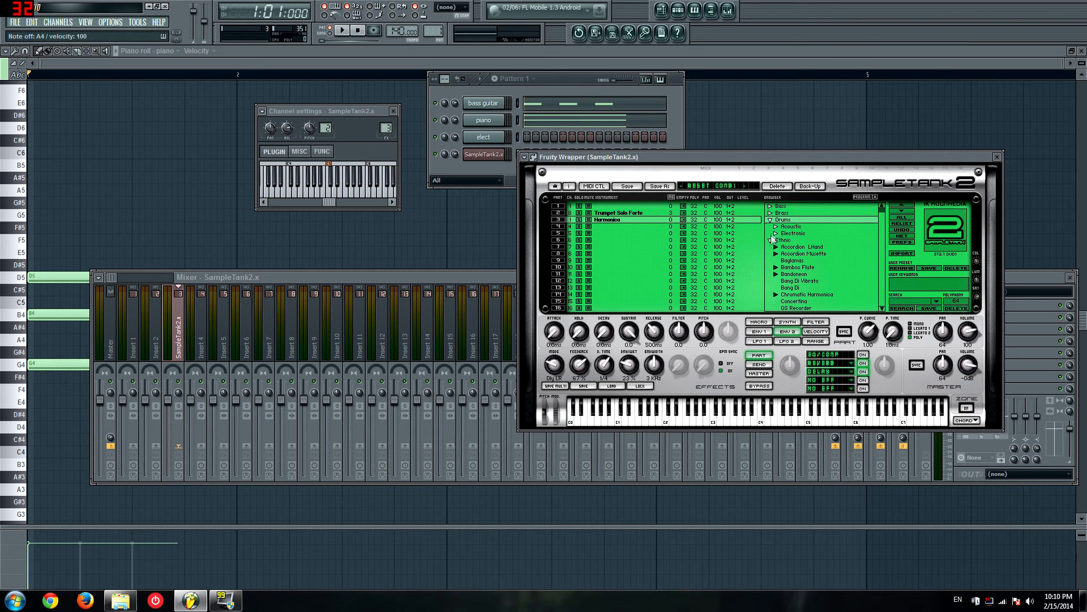
left_click(772, 241)
left_click(771, 241)
left_click(776, 233)
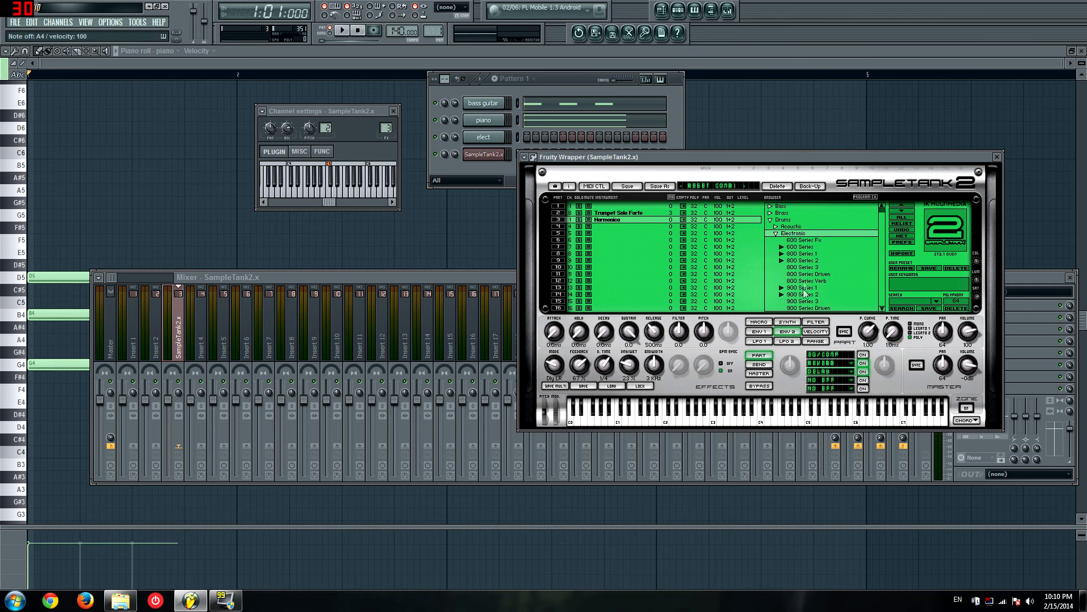
left_click(774, 233)
Step: Try the Electric guitar instruments Carlos, Clean STR Modern and Clean STR in part 3
left_click(770, 248)
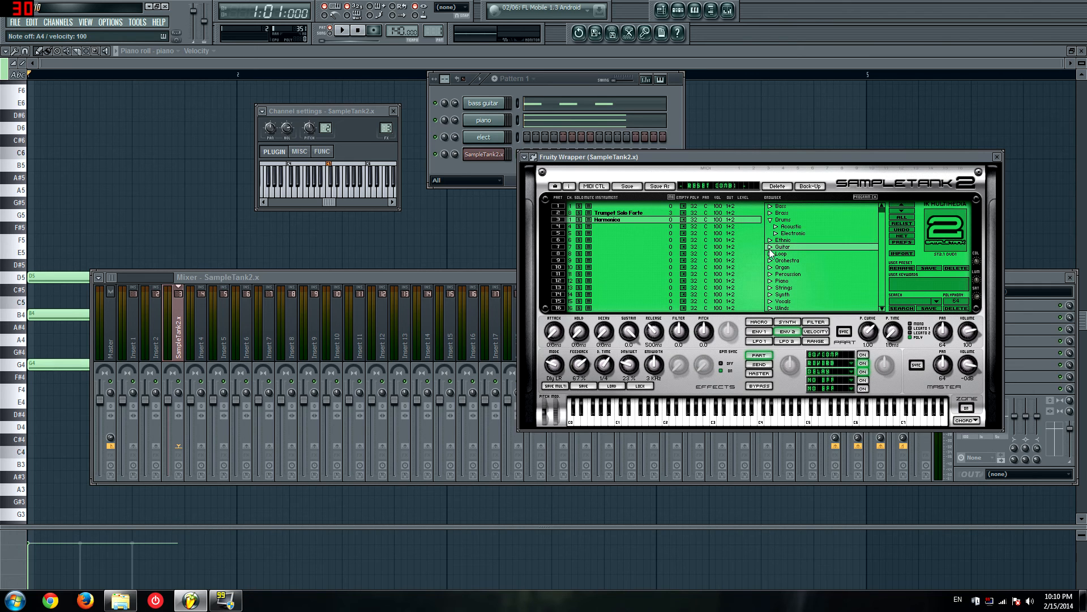
left_click(776, 254)
left_click(776, 260)
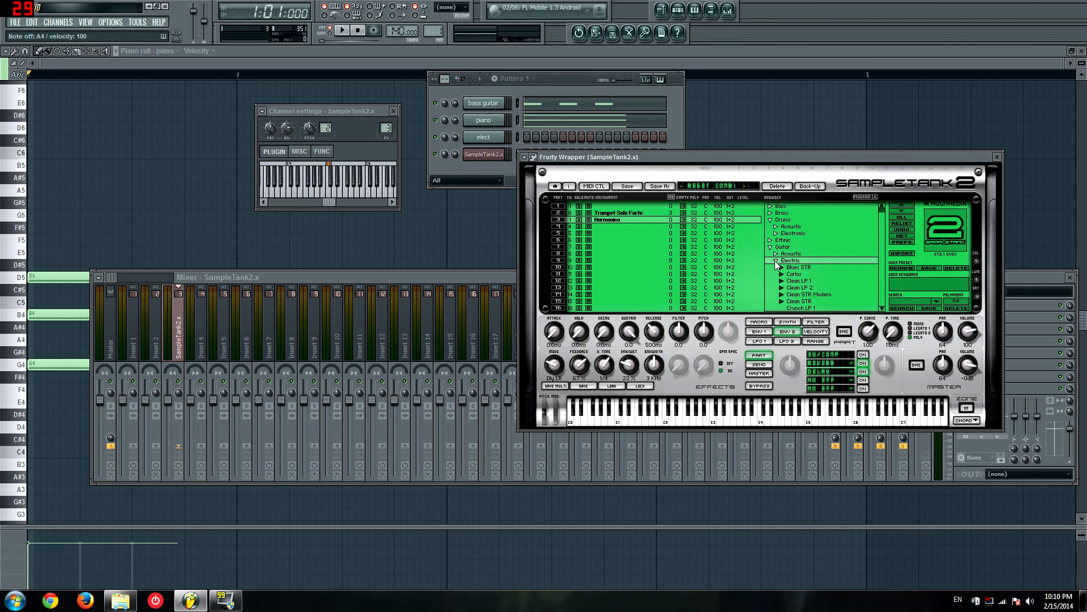
double_click(795, 274)
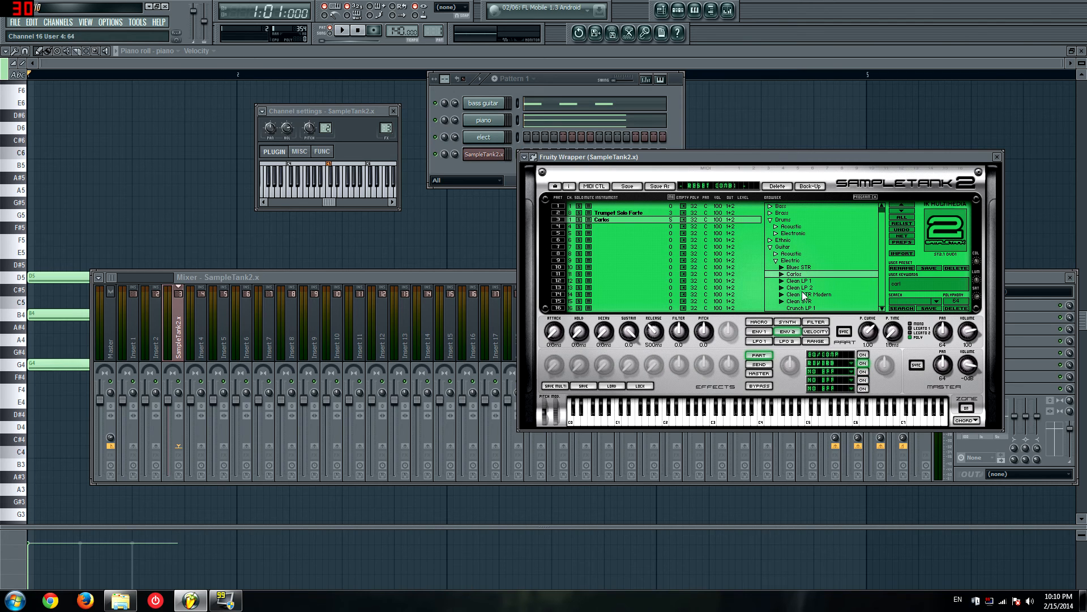
double_click(805, 295)
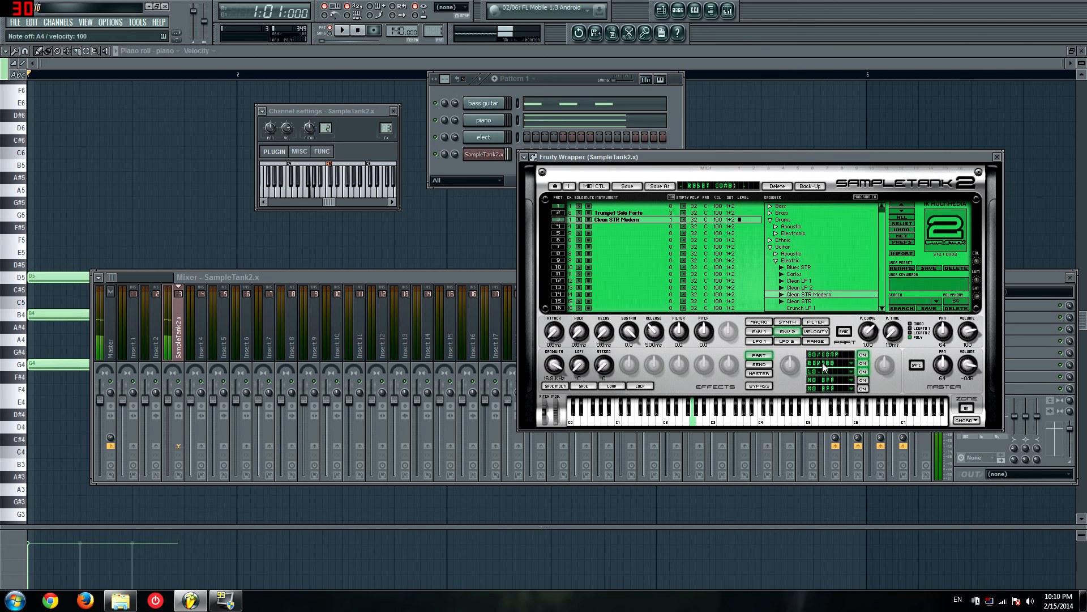
double_click(800, 301)
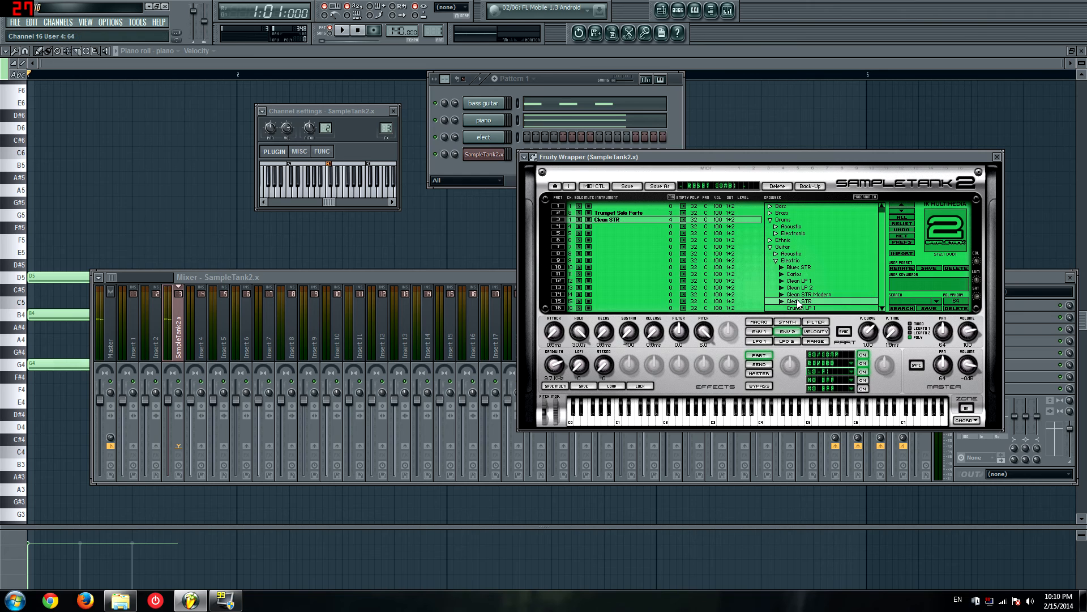
Step: Load the electric guitar Crunch STR 1 in part 3 and adjust its distortion shape while playing repeated notes
scroll(805, 286, "down", 2)
left_click(808, 294)
double_click(808, 294)
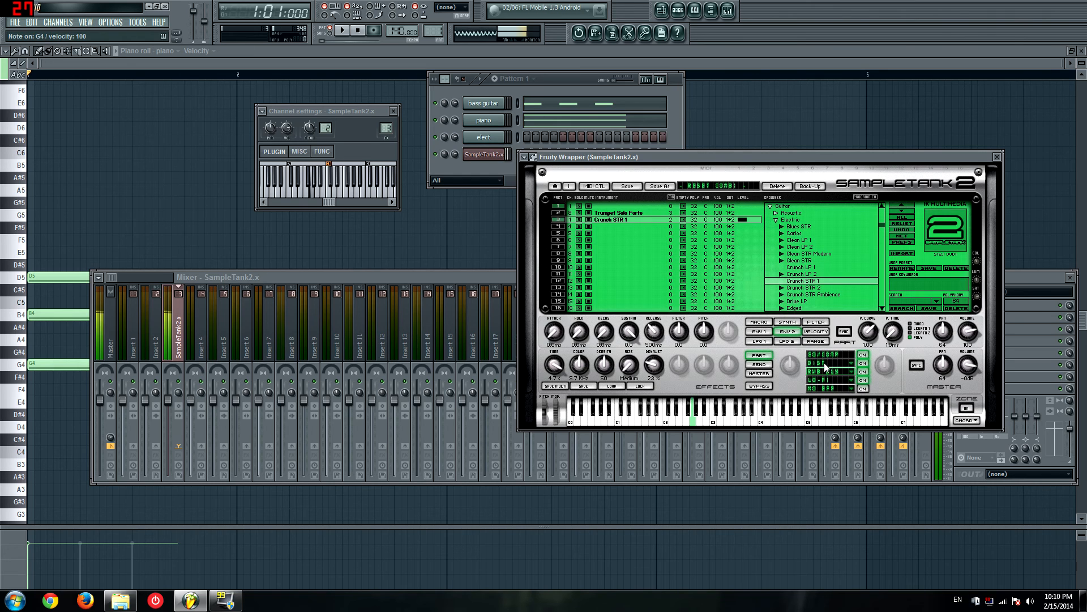
key("b")
key("b")
key("b")
key("b")
mouse_move(578, 368)
left_mouse_down()
mouse_move(581, 347)
mouse_move(580, 408)
mouse_move(580, 359)
mouse_move(584, 382)
left_mouse_up()
key("b")
key("b")
key("b")
key("b")
key("b")
key("b")
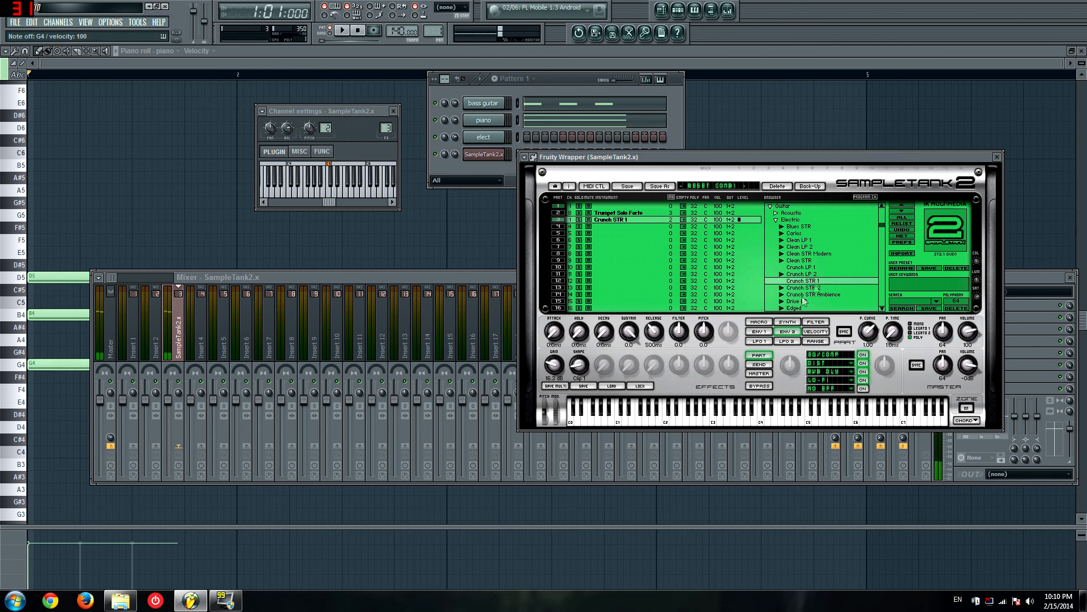
Step: Lower the Crunch STR 1 distortion's gain with the shape on Rect, and audition the sound with different notes
key("c")
key("c")
key("c")
key("c")
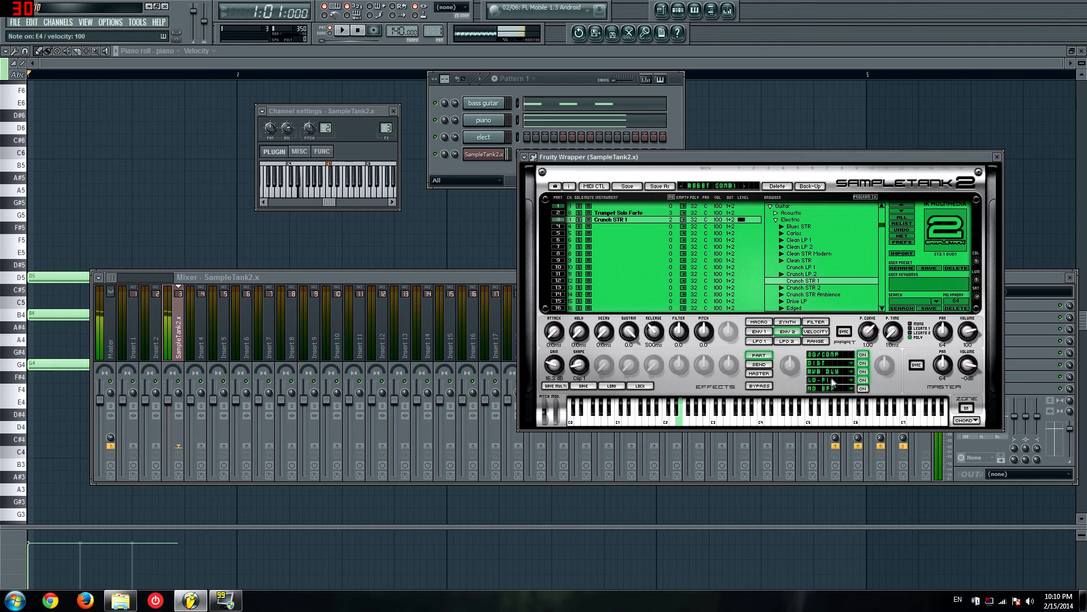
left_click_drag(577, 366, 564, 381)
key("c")
key("c")
key("c")
key("n")
key("b")
key("c")
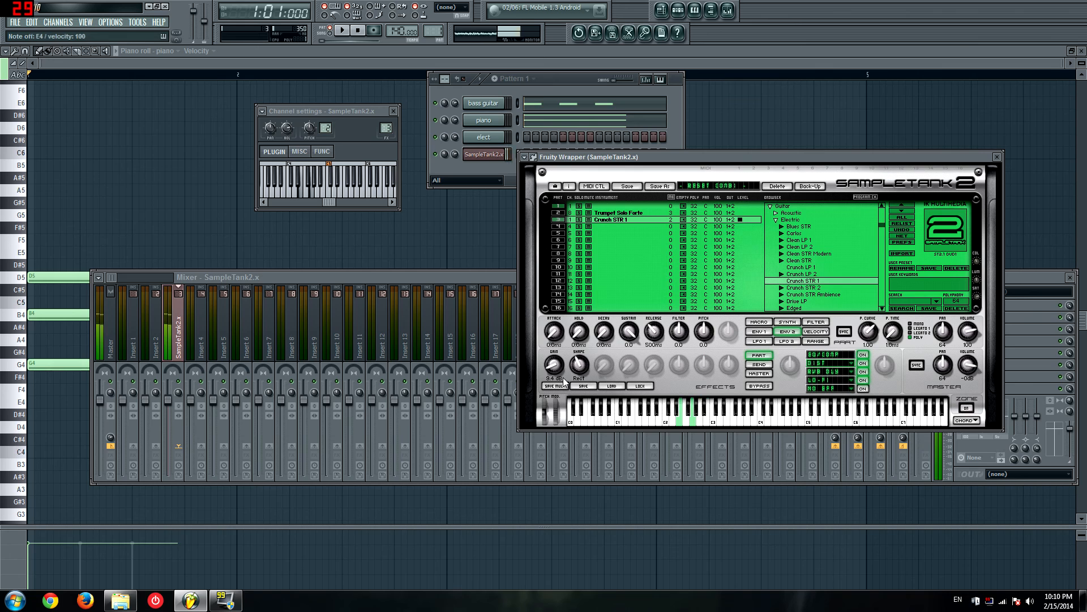
key("u")
key("y")
key("t")
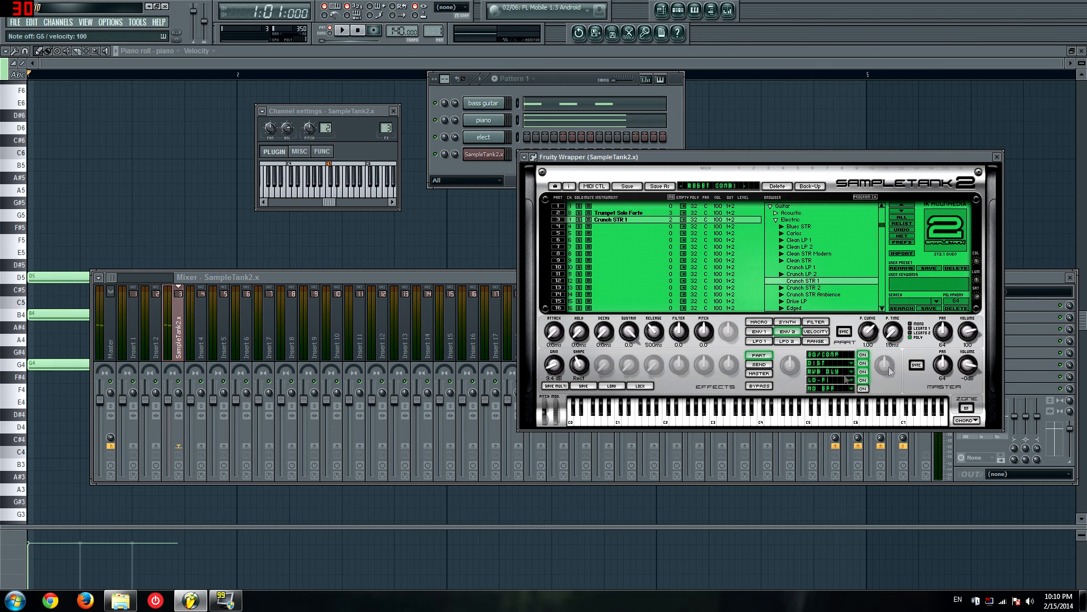
Step: Load Crunch STR Ambience in part 3 and add a PreAmp in the second send effect slot
left_click(759, 365)
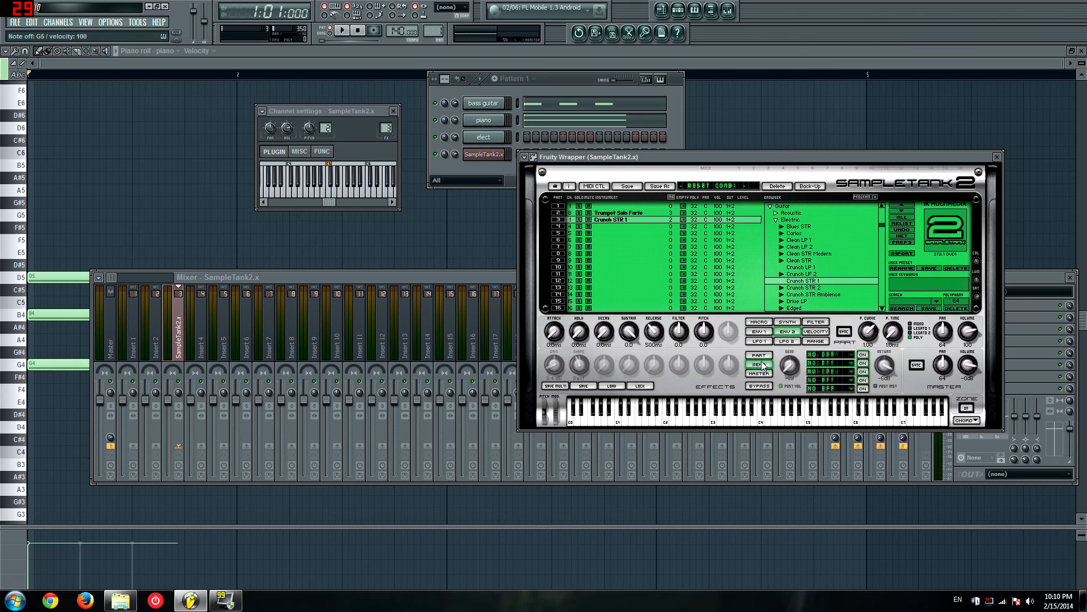
double_click(807, 292)
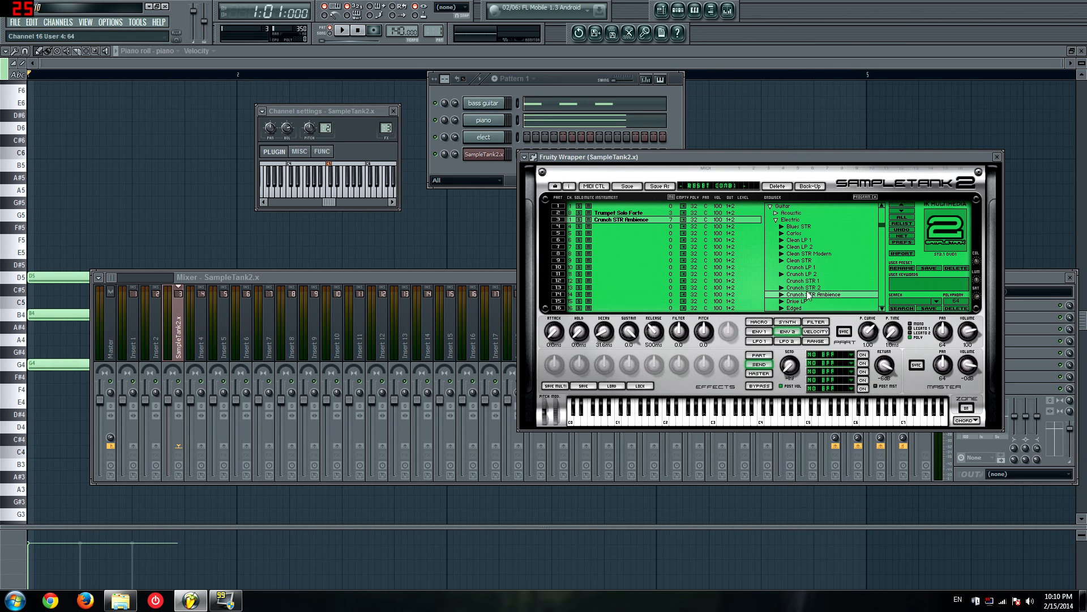
left_click(764, 356)
left_click(761, 365)
left_click(852, 363)
left_click(867, 364)
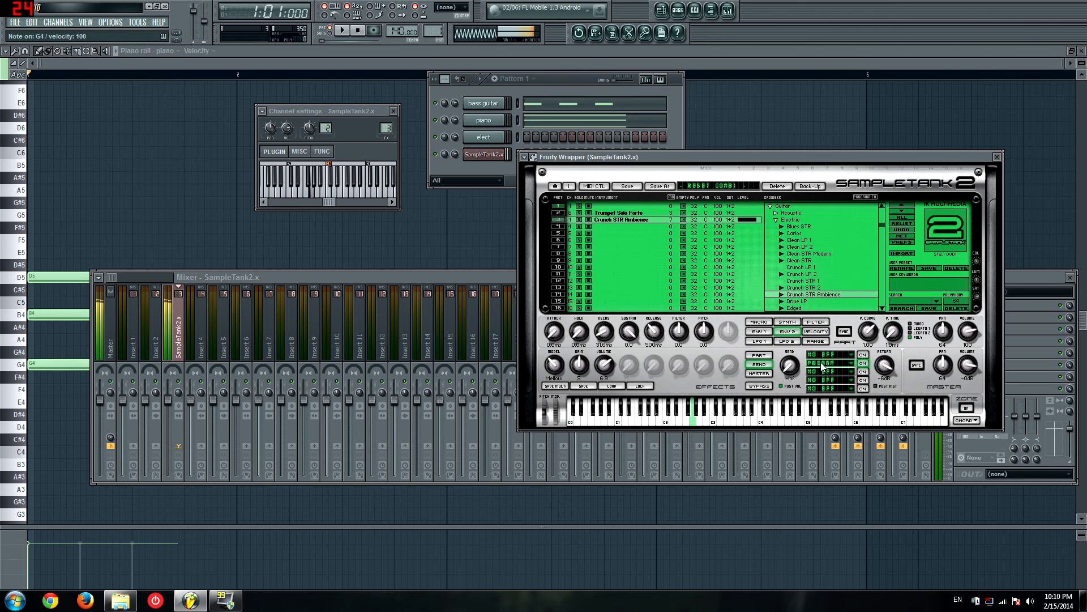
Step: Add a Phaser in the third send effect slot and raise its spread while auditioning the guitar
left_click(850, 372)
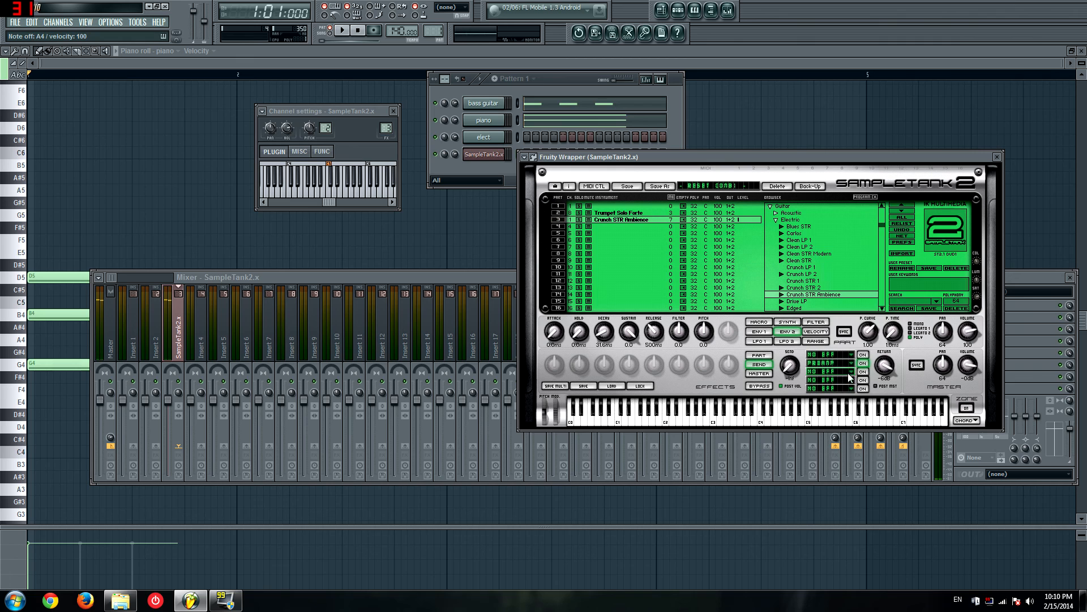
left_click(850, 371)
left_click(871, 276)
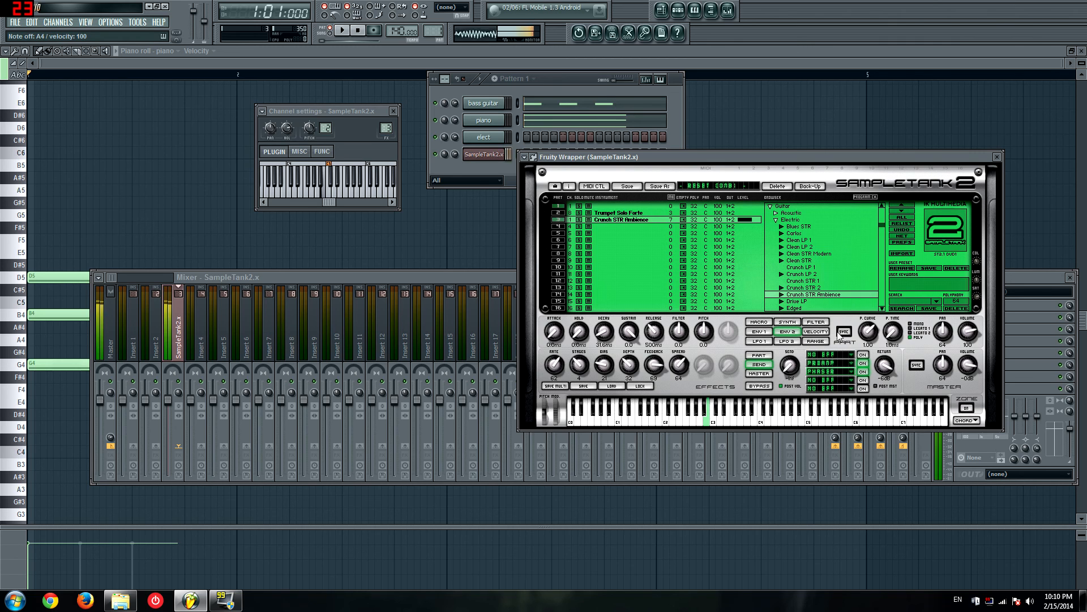
left_click_drag(679, 364, 682, 353)
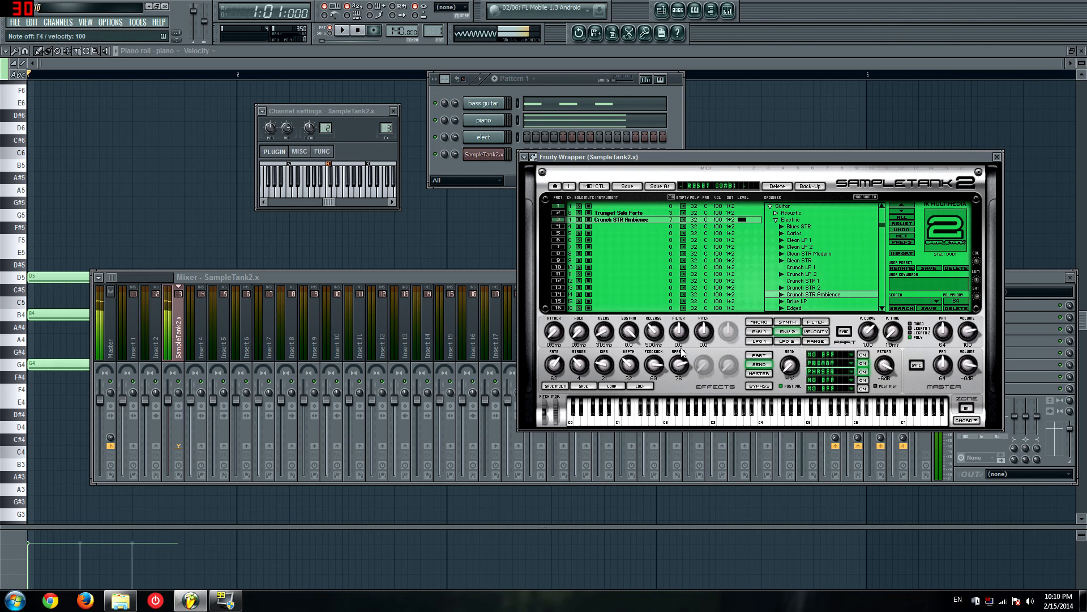
Step: Compare the part, send and master effects with the Trumpet Solo Forte in part 2 selected
left_click(759, 375)
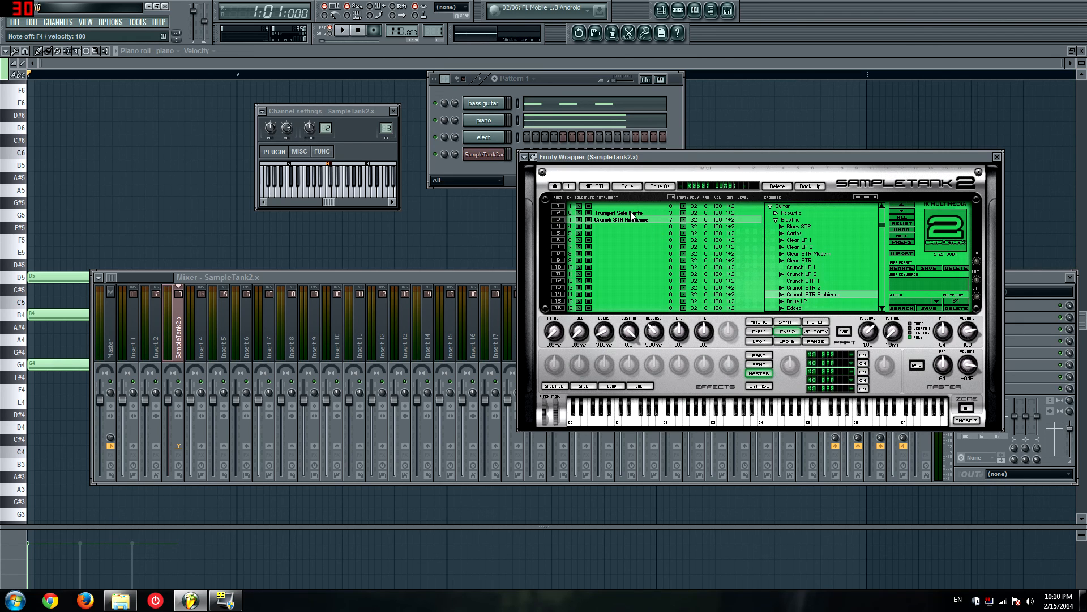
left_click(631, 213)
left_click(755, 354)
left_click(759, 364)
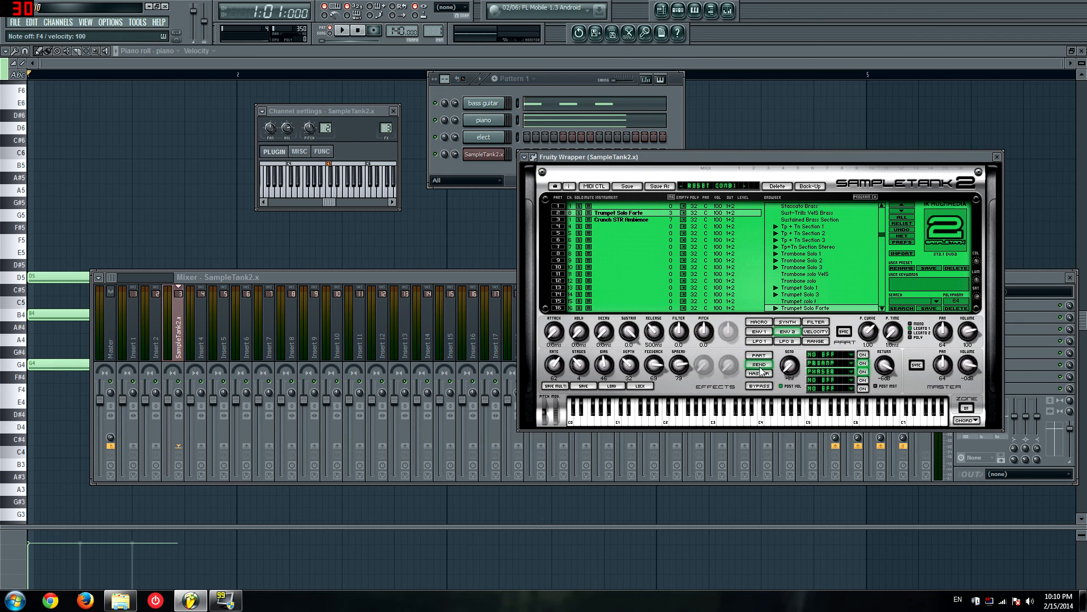
left_click(762, 375)
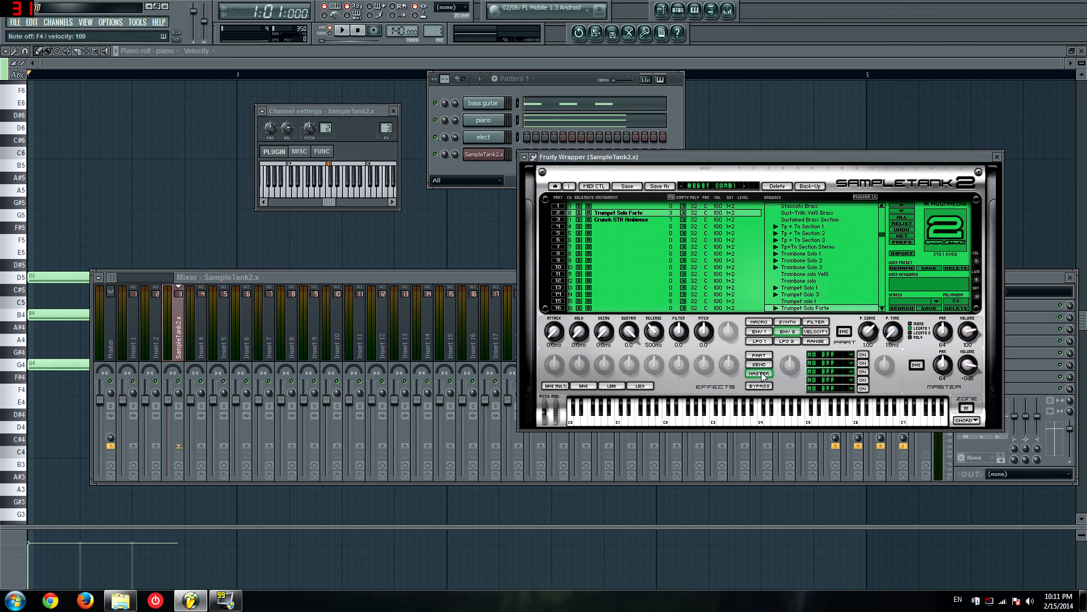
left_click(762, 367)
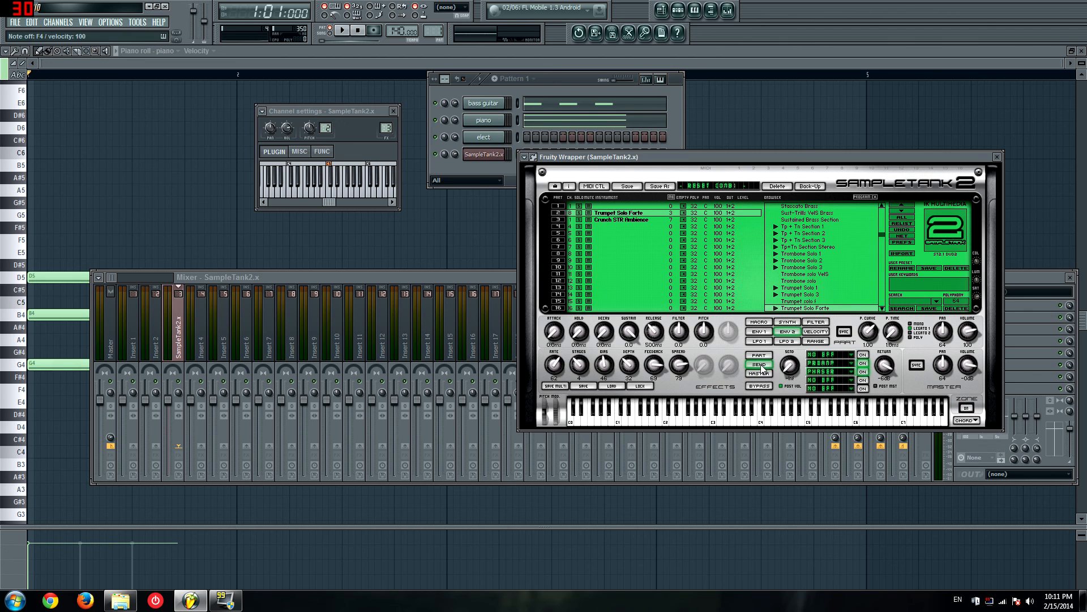
left_click(760, 356)
left_click(761, 364)
Step: Replace the effect in the third send slot with Chorus and audition the sound
left_click(828, 371)
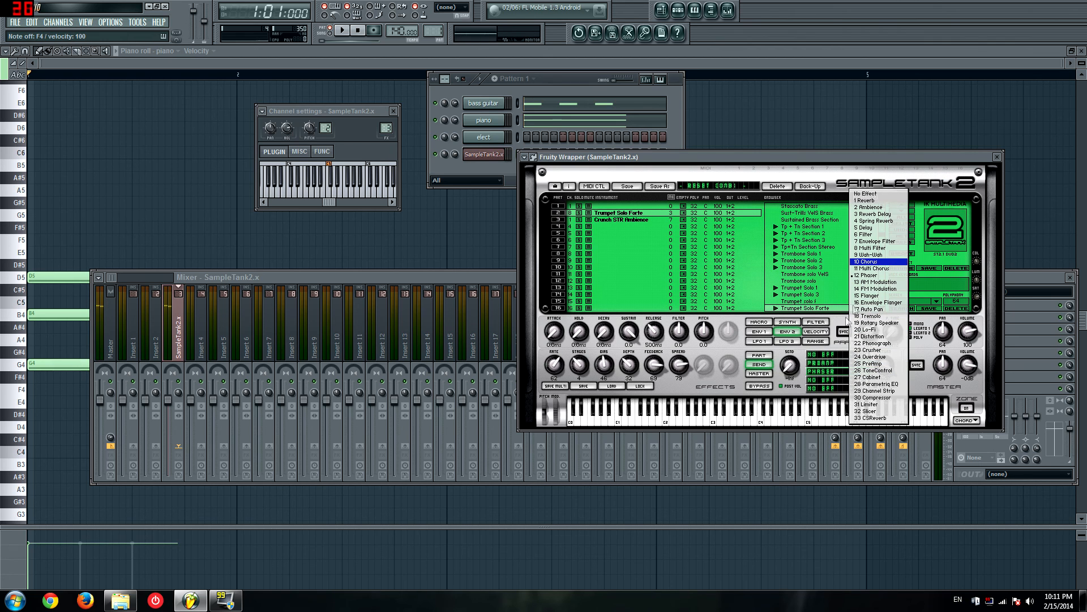
left_click(867, 261)
left_click_drag(788, 390, 783, 446)
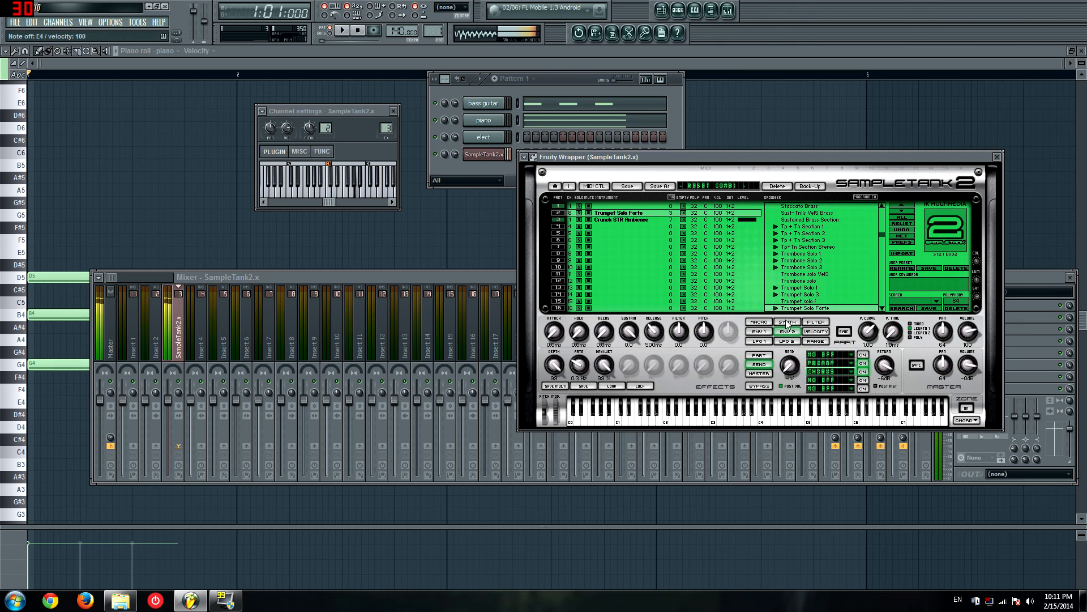
Step: Show the master effects, check the first slot's effect choices, and set that slot to No Effect
left_click(763, 375)
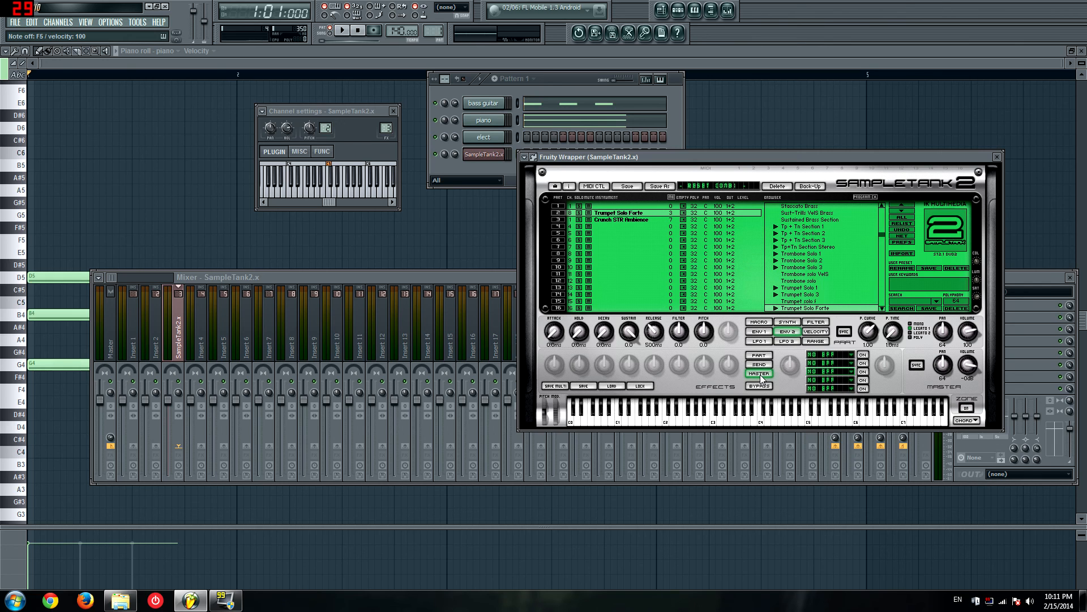
left_click(851, 357)
left_click(852, 358)
left_click(851, 356)
left_click(869, 192)
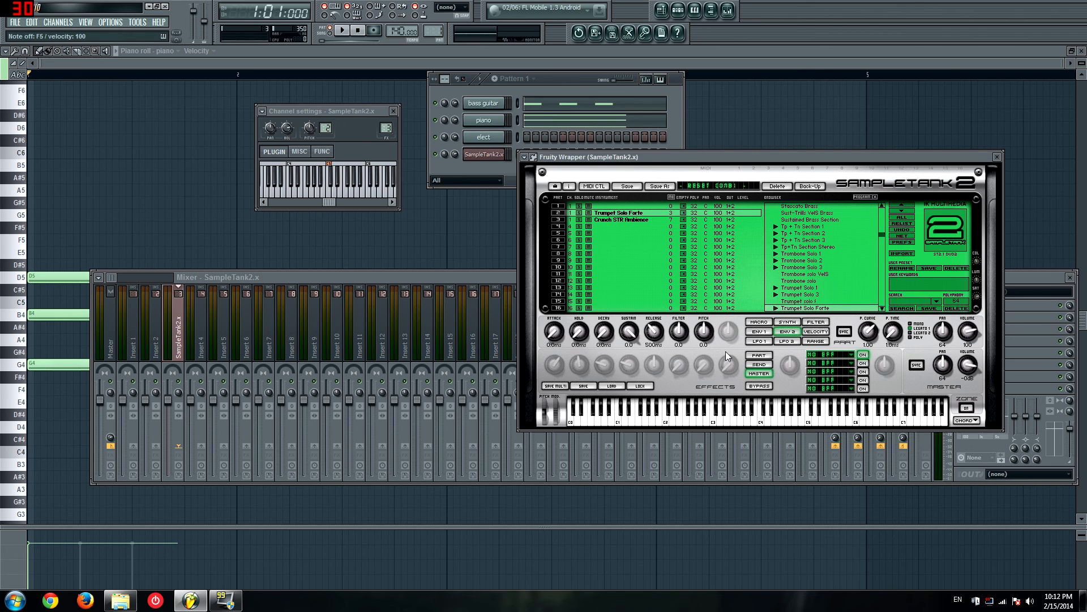